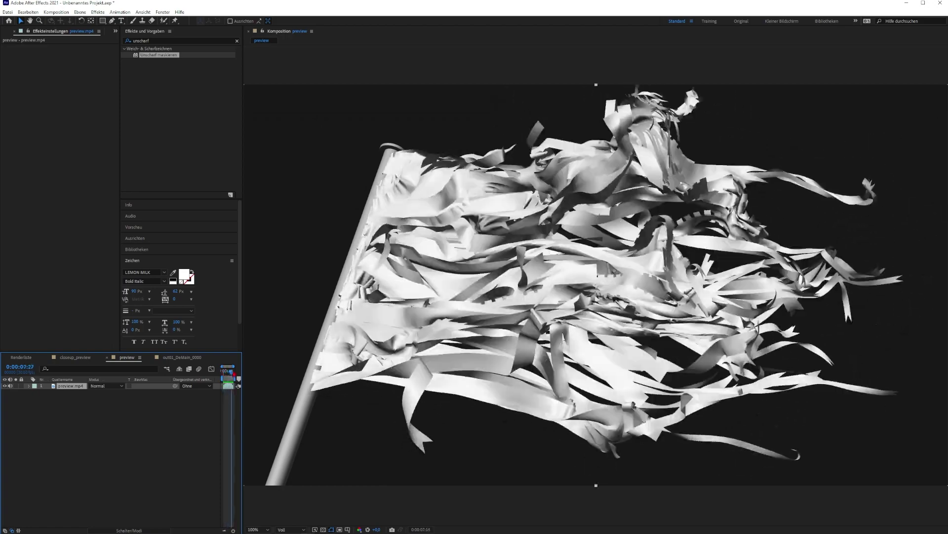
# Step: Scrub through the rendered flag preview composition
pyautogui.click(226, 374)
pyautogui.moveTo(225, 375); pyautogui.dragTo(226, 375)
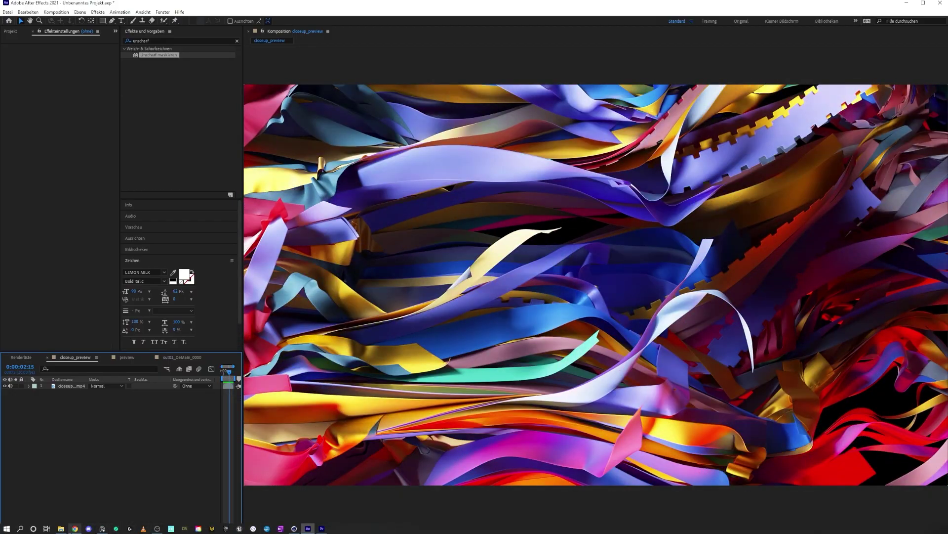
# Step: Switch to Chrome to view the 3dbonfire Patreon membership levels and the artist's Instagram profile
pyautogui.click(75, 529)
pyautogui.moveTo(114, 23); pyautogui.dragTo(62, 24)
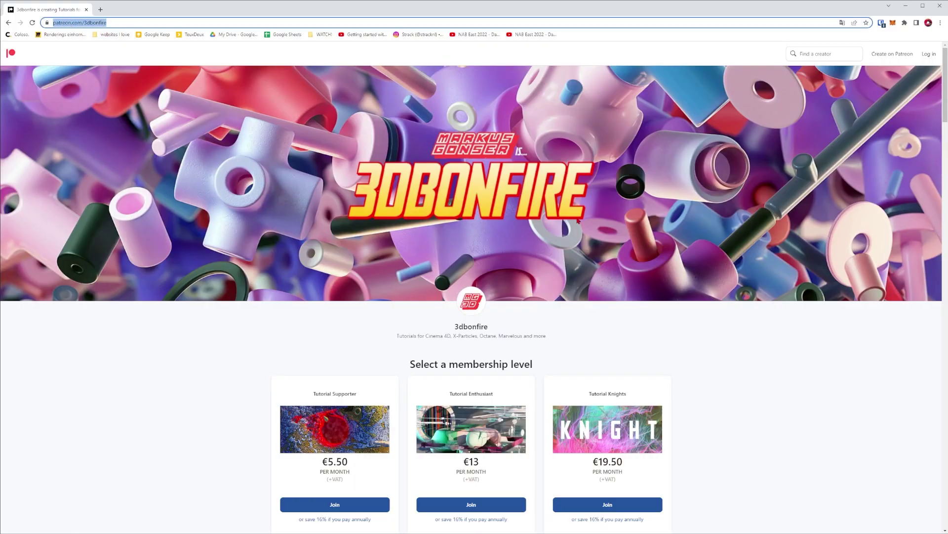
pyautogui.scroll(-15, 584, 335)
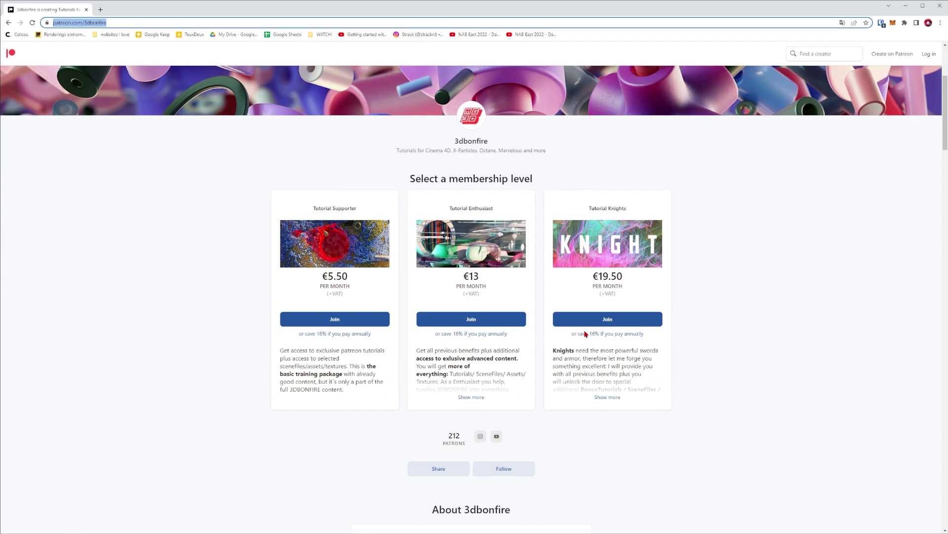
pyautogui.scroll(4, 588, 334)
pyautogui.scroll(11, 591, 334)
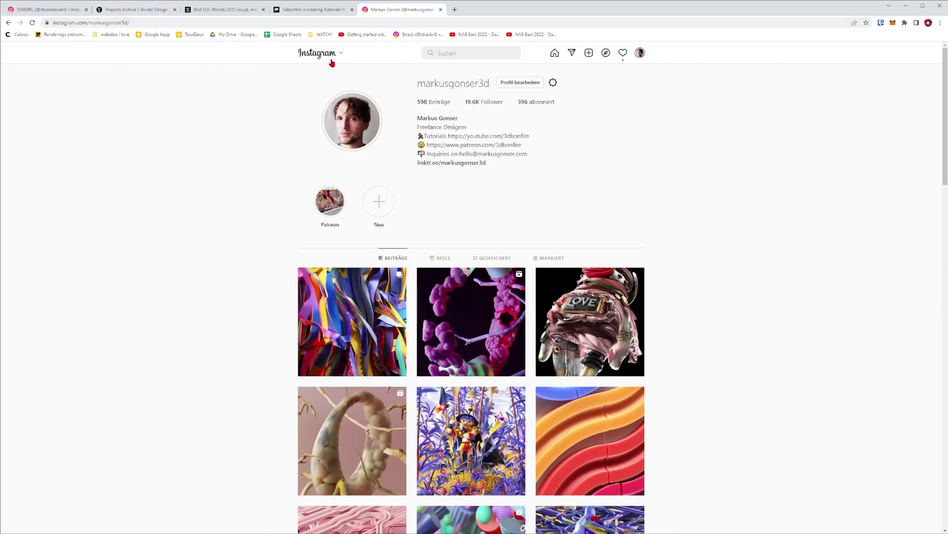
pyautogui.moveTo(489, 83); pyautogui.dragTo(419, 84)
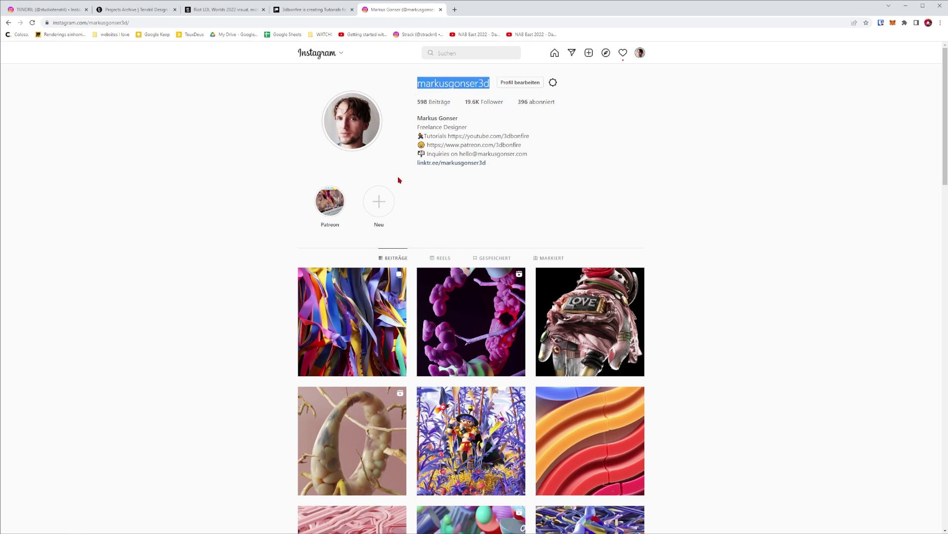
pyautogui.scroll(-3, 242, 292)
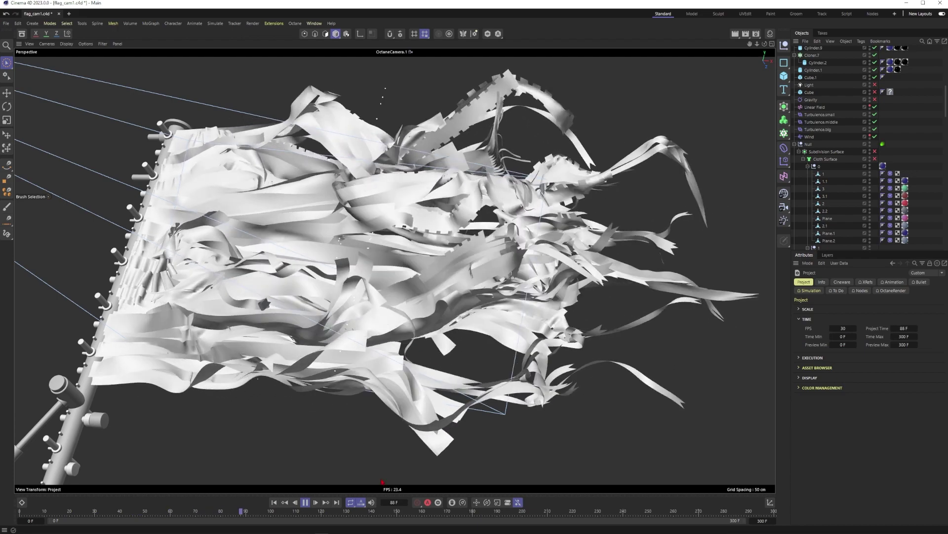
# Step: Switch to Cinema 4D and scrub the flag animation back and forth to review the cloth motion
pyautogui.moveTo(320, 511); pyautogui.dragTo(598, 489)
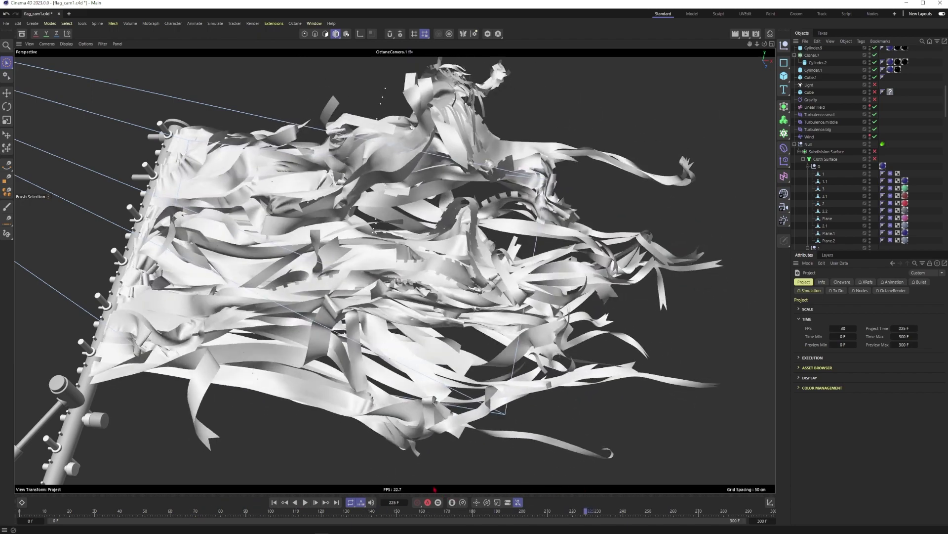
pyautogui.moveTo(449, 489); pyautogui.dragTo(359, 494)
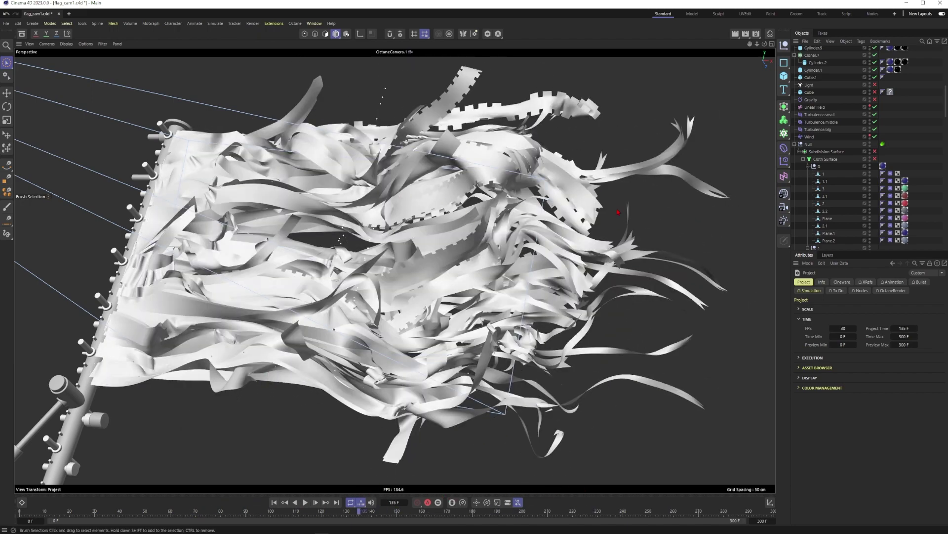
pyautogui.moveTo(359, 512); pyautogui.dragTo(242, 518)
# Step: Examine the flag's mesh with Gouraud Shading (Lines) and return to plain Gouraud Shading
pyautogui.press('n')
pyautogui.press('b')
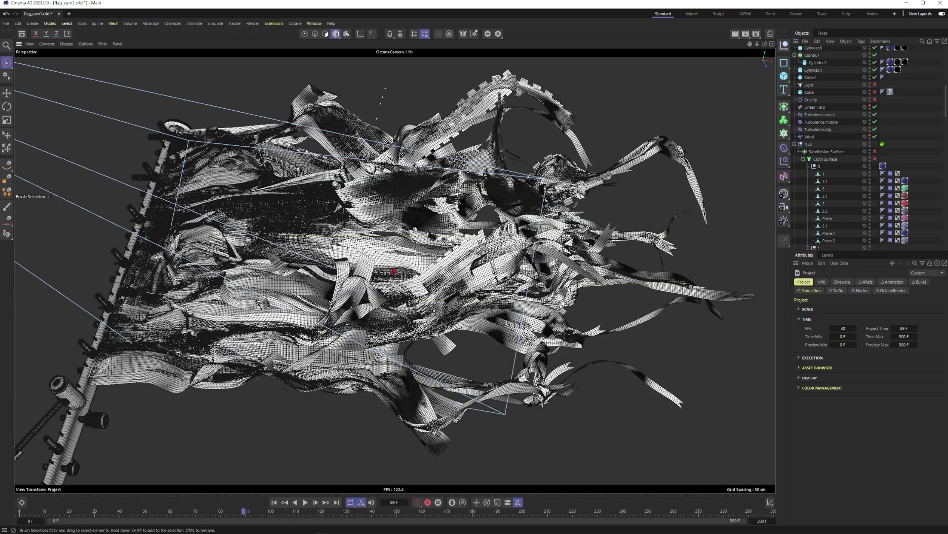
pyautogui.press('n')
pyautogui.press('a')
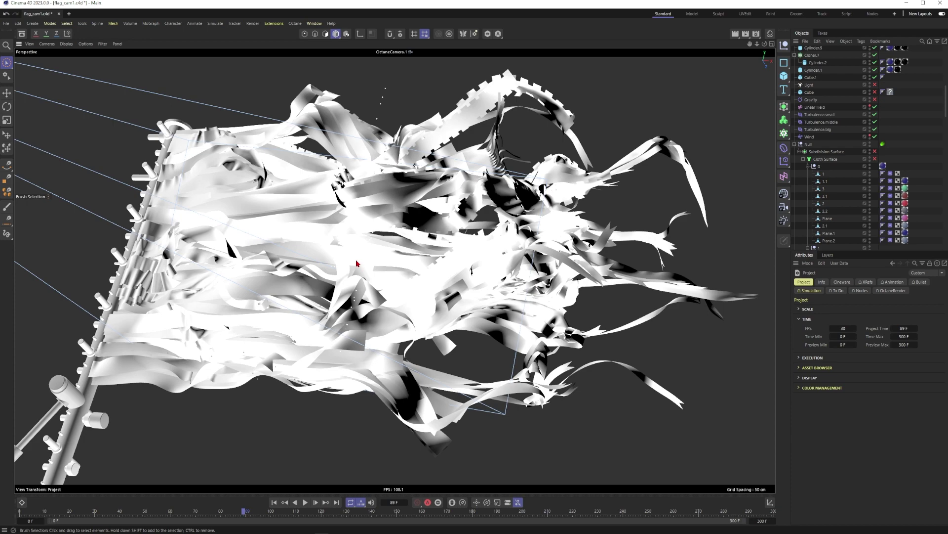
# Step: View the Cache settings of the first strip's Cloth tag and scrub the cached animation to about frame 136
pyautogui.click(890, 174)
pyautogui.click(868, 291)
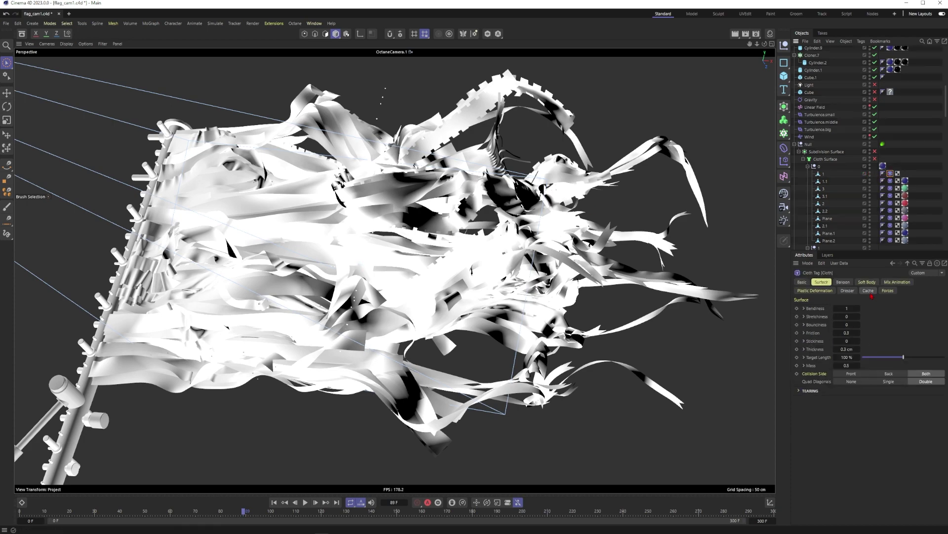
pyautogui.moveTo(360, 512); pyautogui.dragTo(362, 395)
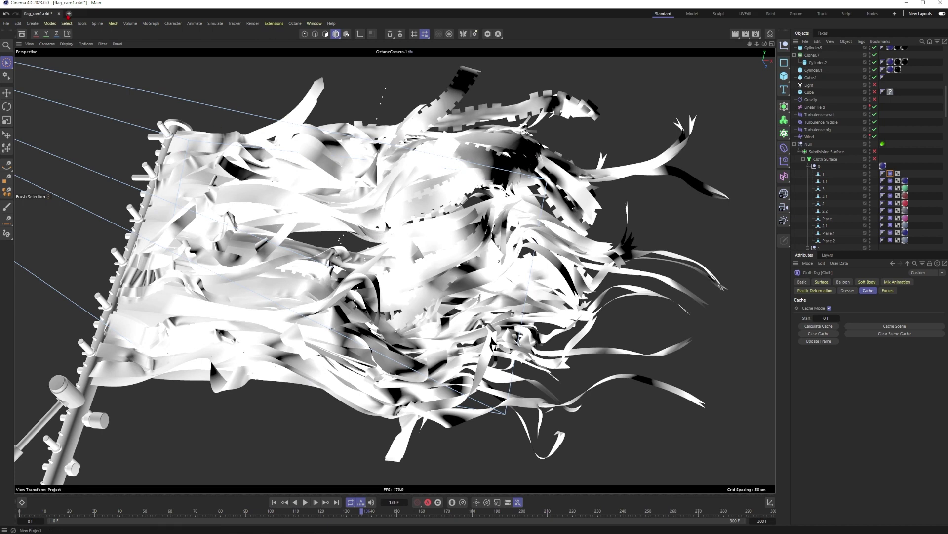
# Step: Create a new empty project and add a Figure primitive as a size reference
pyautogui.hotkey('ctrl', 'n')
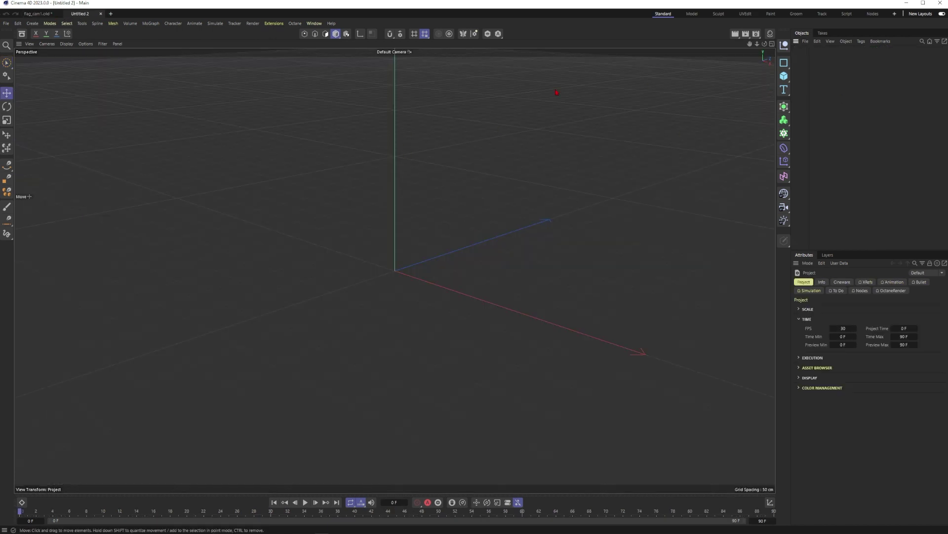
pyautogui.click(784, 76)
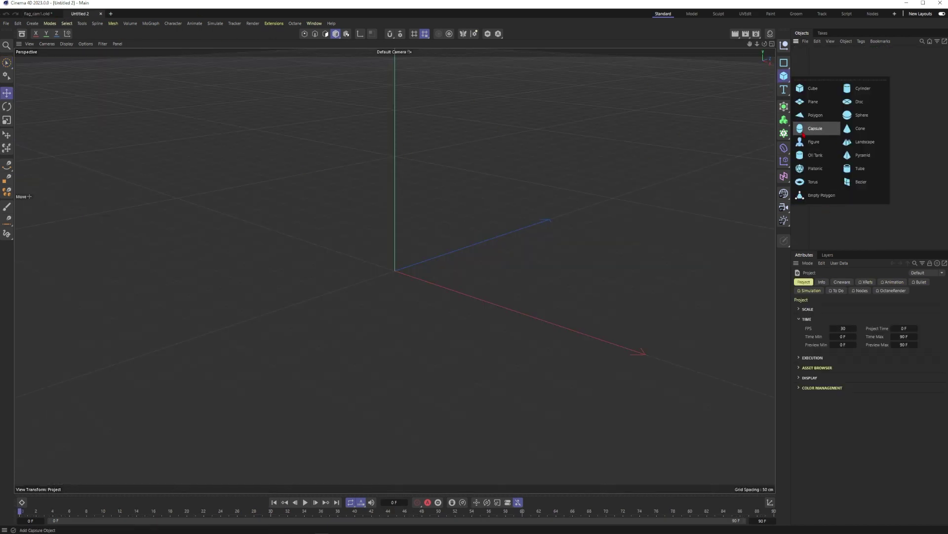
pyautogui.click(810, 141)
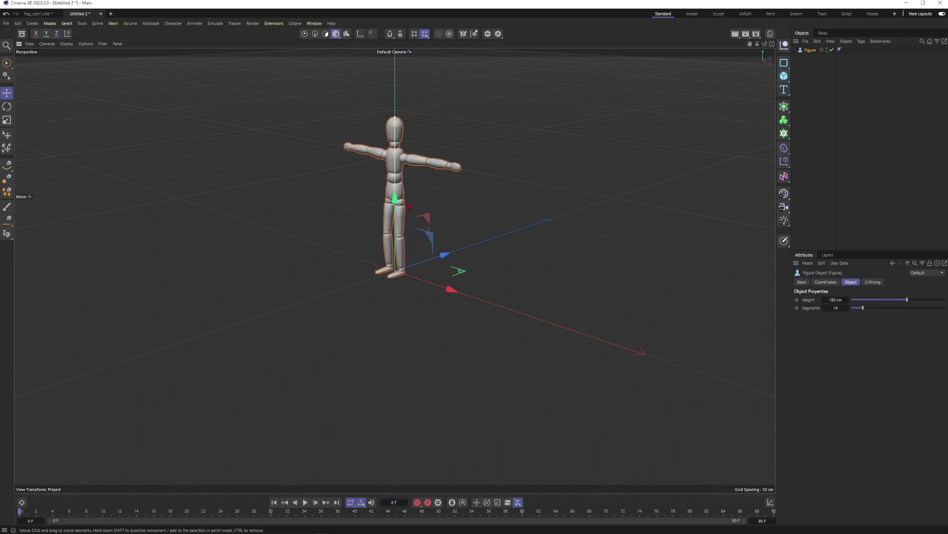
# Step: Examine the figure from several angles and distances to judge the scene's real-world scale
pyautogui.scroll(-3, 415, 203)
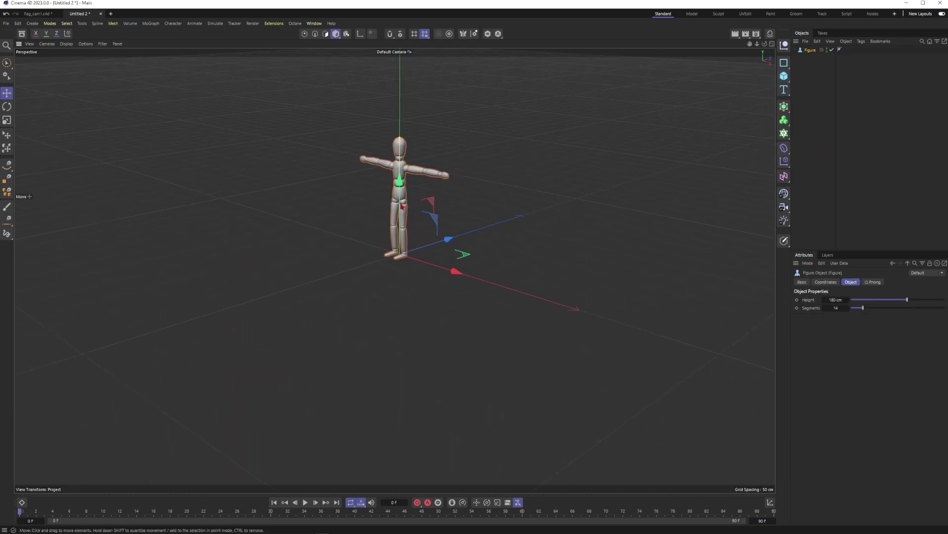
pyautogui.keyDown('alt'); pyautogui.moveTo(401, 207); pyautogui.dragTo(485, 246, button='middle'); pyautogui.keyUp('alt')
pyautogui.scroll(-3, 486, 246)
pyautogui.keyDown('alt'); pyautogui.moveTo(485, 245); pyautogui.dragTo(409, 275); pyautogui.keyUp('alt')
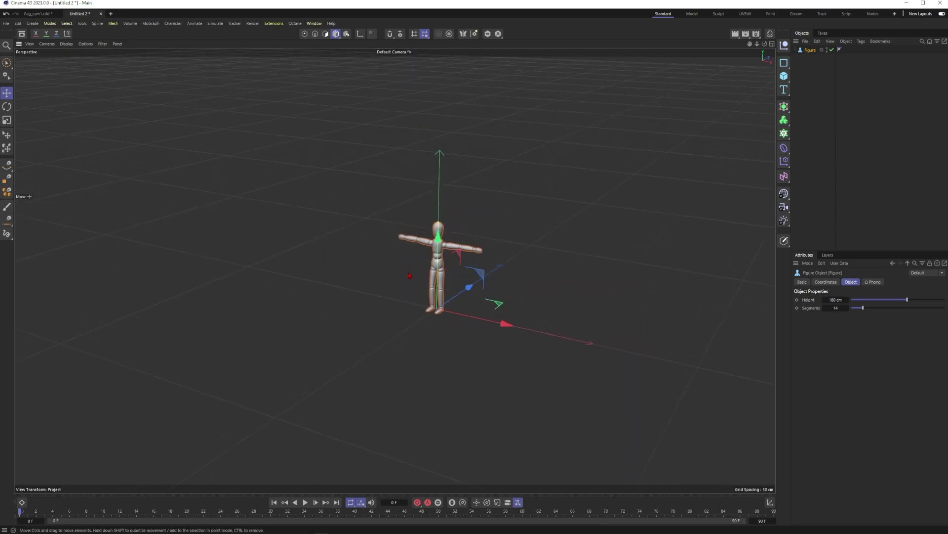
pyautogui.click(533, 195)
pyautogui.moveTo(439, 241)
pyautogui.keyDown('alt'); pyautogui.mouseDown(button='right')
pyautogui.moveTo(466, 242)
pyautogui.moveTo(439, 242)
pyautogui.mouseUp(button='right'); pyautogui.keyUp('alt')
pyautogui.keyDown('alt'); pyautogui.moveTo(440, 242); pyautogui.dragTo(461, 248); pyautogui.keyUp('alt')
pyautogui.keyDown('alt'); pyautogui.moveTo(437, 251); pyautogui.dragTo(488, 253, button='right'); pyautogui.keyUp('alt')
pyautogui.keyDown('alt'); pyautogui.moveTo(488, 252); pyautogui.dragTo(546, 203); pyautogui.keyUp('alt')
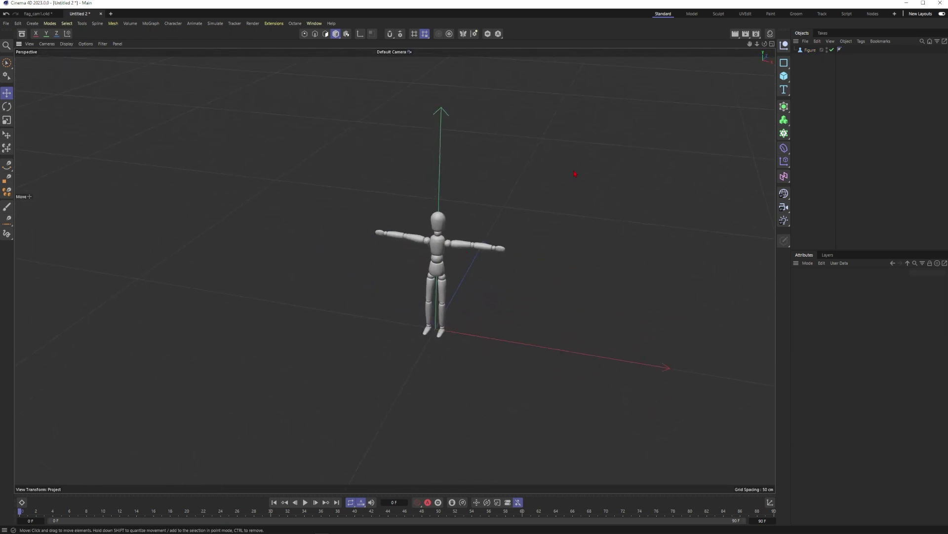
pyautogui.click(784, 76)
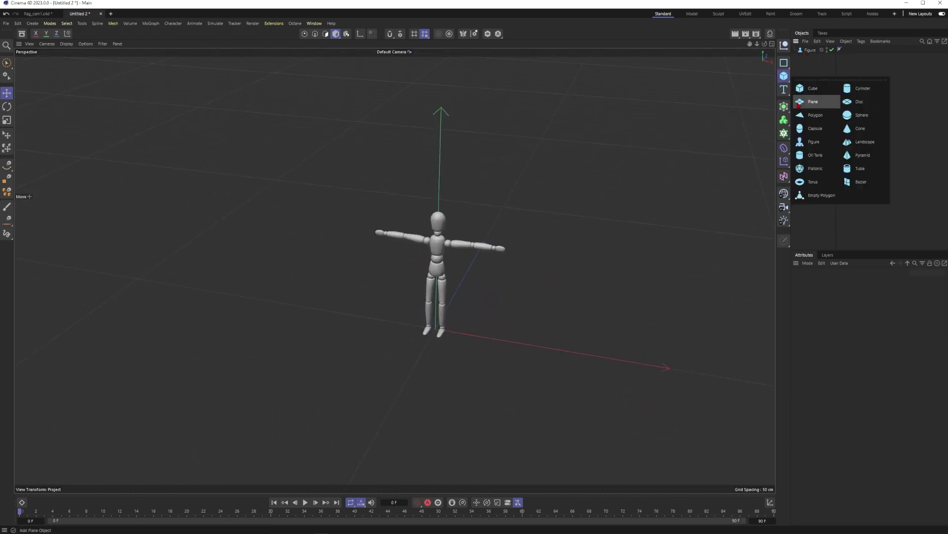
pyautogui.click(811, 50)
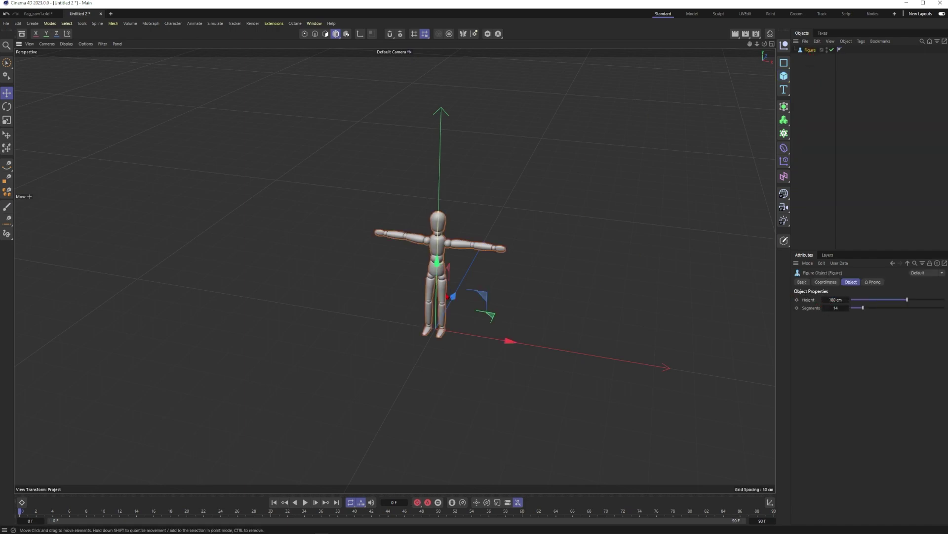
pyautogui.scroll(-4, 434, 289)
pyautogui.keyDown('alt'); pyautogui.moveTo(434, 288); pyautogui.dragTo(404, 283); pyautogui.keyUp('alt')
# Step: Add a Plane with +Z orientation and place it upright beside and above the figure
pyautogui.click(784, 76)
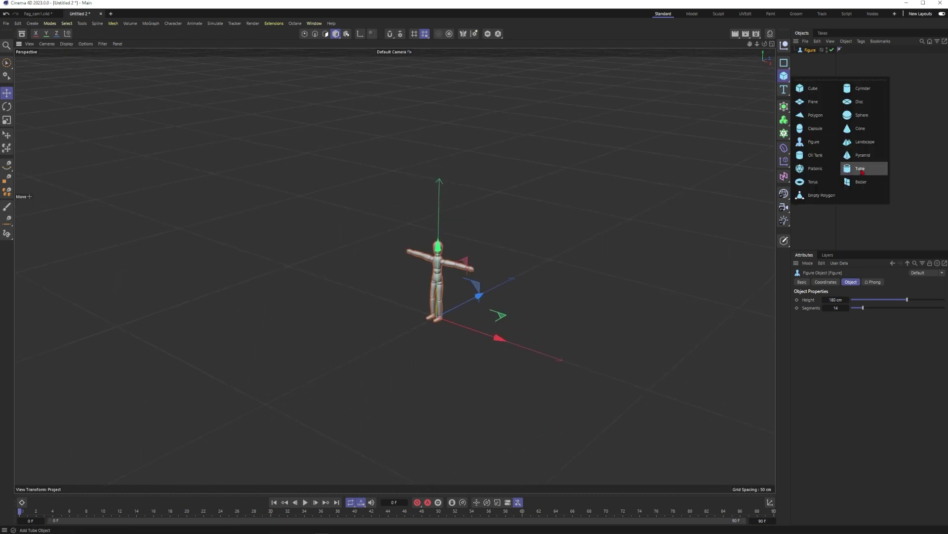
pyautogui.click(810, 101)
pyautogui.click(917, 333)
pyautogui.keyDown('alt'); pyautogui.moveTo(440, 311); pyautogui.dragTo(635, 145); pyautogui.keyUp('alt')
pyautogui.keyDown('alt'); pyautogui.moveTo(512, 233); pyautogui.dragTo(334, 297, button='middle'); pyautogui.keyUp('alt')
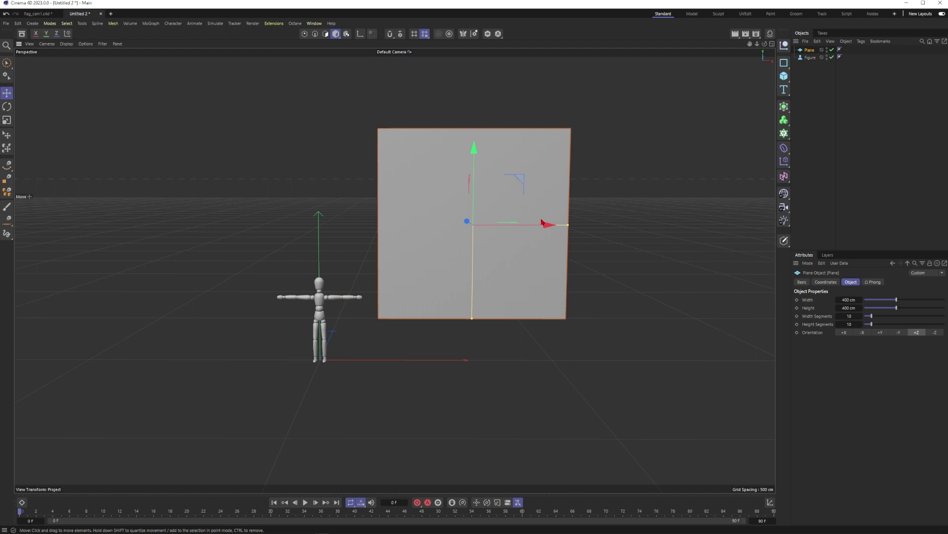
# Step: Set the plane's width to 600 cm and its height to 300 cm
pyautogui.click(847, 300)
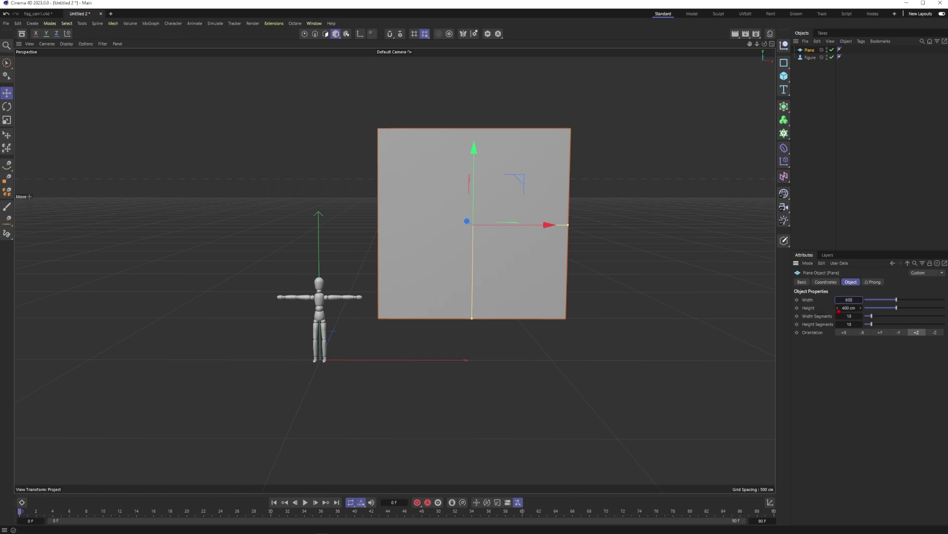
pyautogui.write('600')
pyautogui.press('Tab')
pyautogui.press('Return')
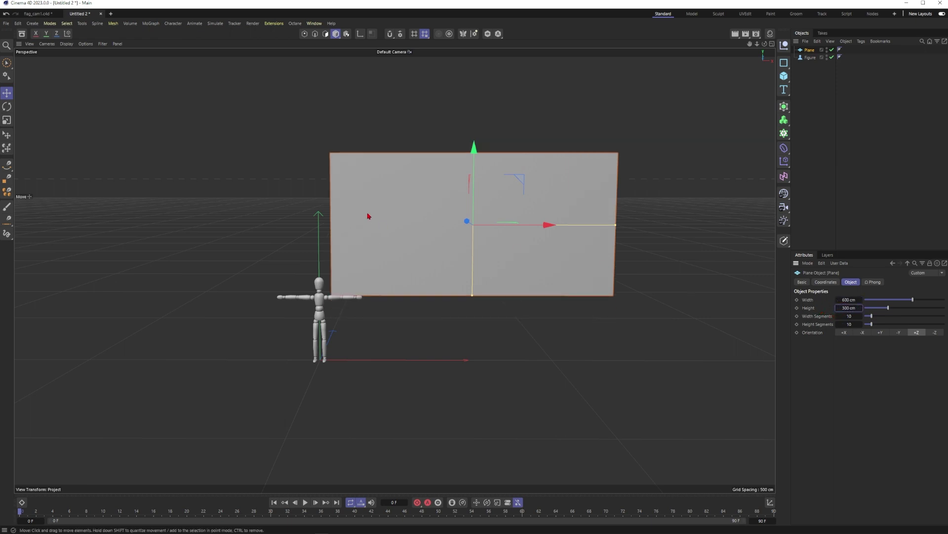
# Step: Move the plane higher and farther sideways from the figure
pyautogui.keyDown('alt'); pyautogui.moveTo(467, 248); pyautogui.dragTo(445, 250, button='right'); pyautogui.keyUp('alt')
pyautogui.moveTo(521, 181); pyautogui.dragTo(561, 102)
pyautogui.keyDown('alt'); pyautogui.moveTo(509, 128); pyautogui.dragTo(519, 171, button='middle'); pyautogui.keyUp('alt')
pyautogui.moveTo(567, 153)
pyautogui.mouseDown()
pyautogui.moveTo(580, 143)
pyautogui.moveTo(571, 145)
pyautogui.mouseUp()
# Step: Try enlarging the plane with the Scale tool and undo the scaling
pyautogui.keyDown('alt'); pyautogui.moveTo(512, 218); pyautogui.dragTo(336, 241, button='right'); pyautogui.keyUp('alt')
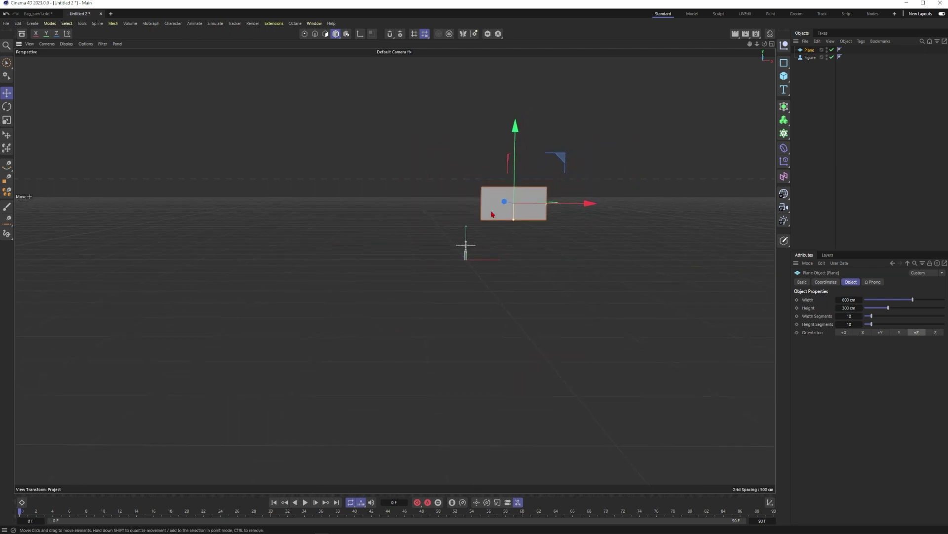
pyautogui.keyDown('alt'); pyautogui.moveTo(496, 211); pyautogui.dragTo(500, 247, button='middle'); pyautogui.keyUp('alt')
pyautogui.keyDown('alt'); pyautogui.moveTo(500, 249); pyautogui.dragTo(421, 276); pyautogui.keyUp('alt')
pyautogui.press('t')
pyautogui.keyDown('alt'); pyautogui.moveTo(422, 275); pyautogui.dragTo(297, 304, button='right'); pyautogui.keyUp('alt')
pyautogui.keyDown('alt'); pyautogui.moveTo(417, 280); pyautogui.dragTo(435, 280); pyautogui.keyUp('alt')
pyautogui.keyDown('alt'); pyautogui.moveTo(433, 280); pyautogui.dragTo(448, 287, button='right'); pyautogui.keyUp('alt')
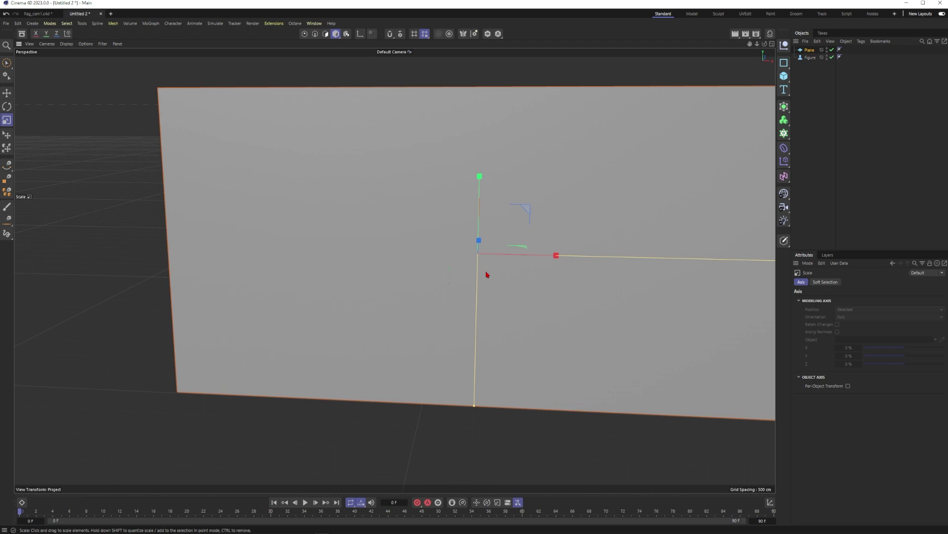
pyautogui.hotkey('ctrl', 'z')
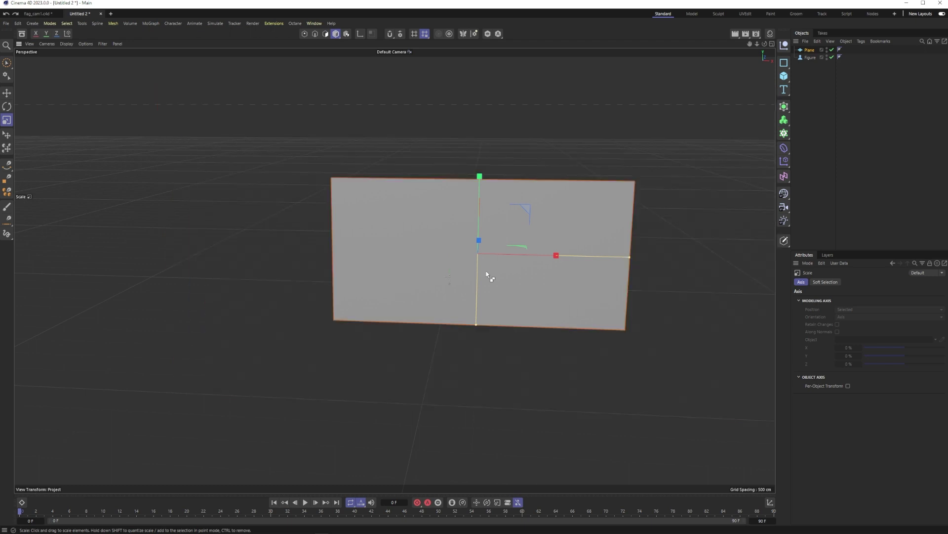
pyautogui.keyDown('alt'); pyautogui.moveTo(474, 265); pyautogui.dragTo(508, 257, button='right'); pyautogui.keyUp('alt')
pyautogui.hotkey('ctrl', 'z')
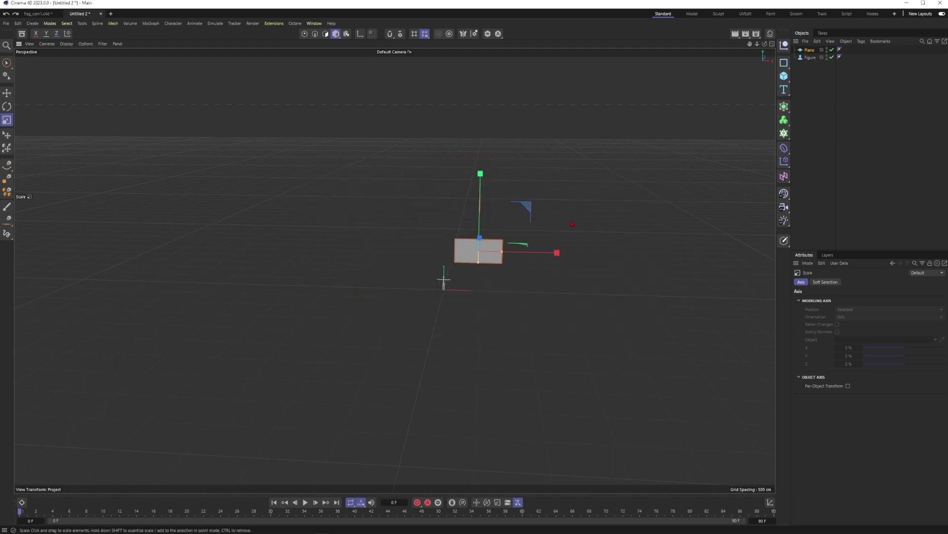
pyautogui.keyDown('alt'); pyautogui.moveTo(470, 256); pyautogui.dragTo(677, 213, button='right'); pyautogui.keyUp('alt')
pyautogui.keyDown('alt'); pyautogui.moveTo(446, 228); pyautogui.dragTo(431, 228); pyautogui.keyUp('alt')
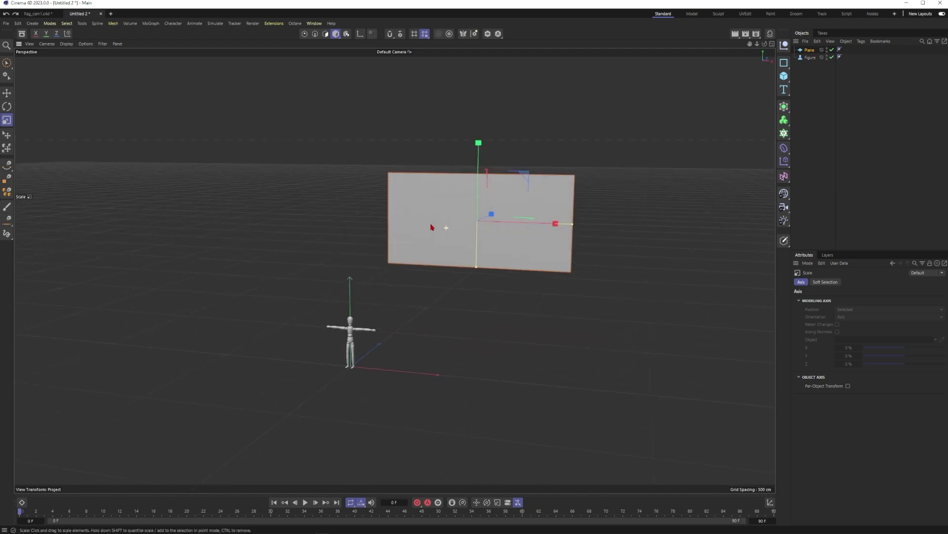
# Step: Duplicate the plane so that one copy stands in front of the other
pyautogui.press('9')
pyautogui.moveTo(529, 178)
pyautogui.mouseDown()
pyautogui.moveTo(582, 178)
pyautogui.moveTo(575, 171)
pyautogui.mouseUp()
pyautogui.keyDown('alt'); pyautogui.moveTo(562, 223); pyautogui.dragTo(477, 243); pyautogui.keyUp('alt')
pyautogui.keyDown('alt'); pyautogui.moveTo(558, 185); pyautogui.dragTo(546, 217); pyautogui.keyUp('alt')
pyautogui.moveTo(567, 207); pyautogui.dragTo(647, 172)
pyautogui.moveTo(567, 201)
pyautogui.keyDown('alt'); pyautogui.mouseDown()
pyautogui.moveTo(581, 200)
pyautogui.moveTo(560, 178)
pyautogui.moveTo(614, 184)
pyautogui.moveTo(573, 198)
pyautogui.mouseUp(); pyautogui.keyUp('alt')
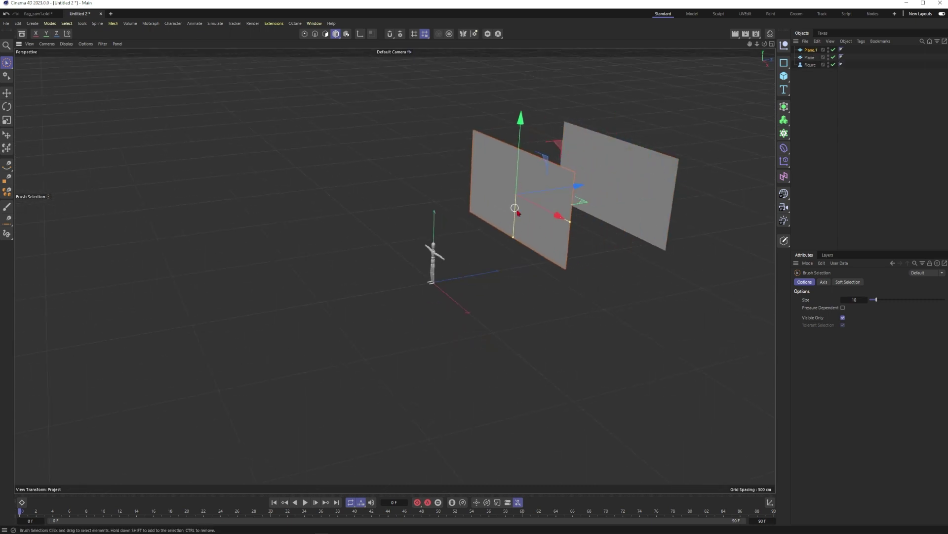
# Step: Display the polygon lines of both planes in the viewport and select the front plane
pyautogui.keyDown('alt'); pyautogui.moveTo(512, 207); pyautogui.dragTo(622, 156); pyautogui.keyUp('alt')
pyautogui.click(648, 168)
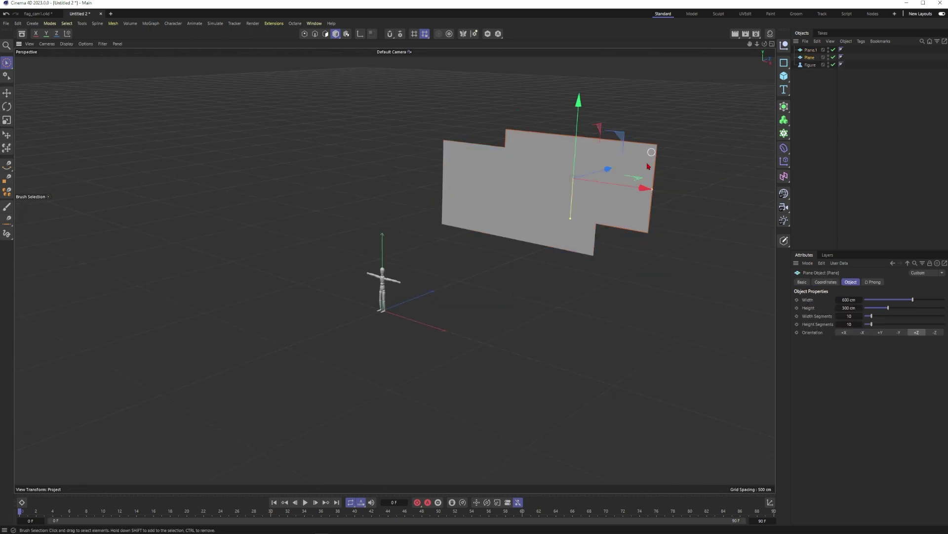
pyautogui.scroll(3, 661, 172)
pyautogui.click(435, 215)
pyautogui.press('n')
pyautogui.press('b')
pyautogui.scroll(4, 469, 210)
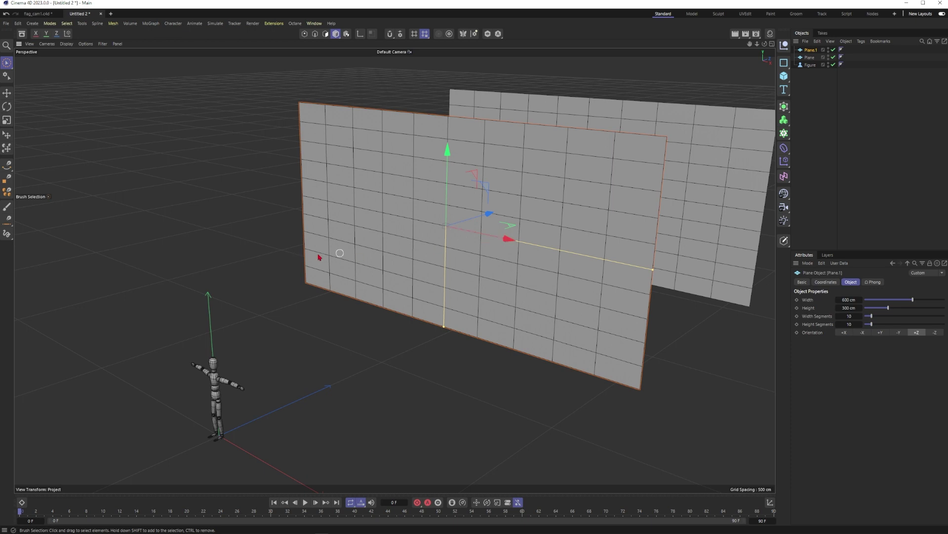
pyautogui.moveTo(461, 253)
pyautogui.keyDown('alt'); pyautogui.mouseDown(button='right')
pyautogui.moveTo(434, 265)
pyautogui.moveTo(465, 251)
pyautogui.mouseUp(button='right'); pyautogui.keyUp('alt')
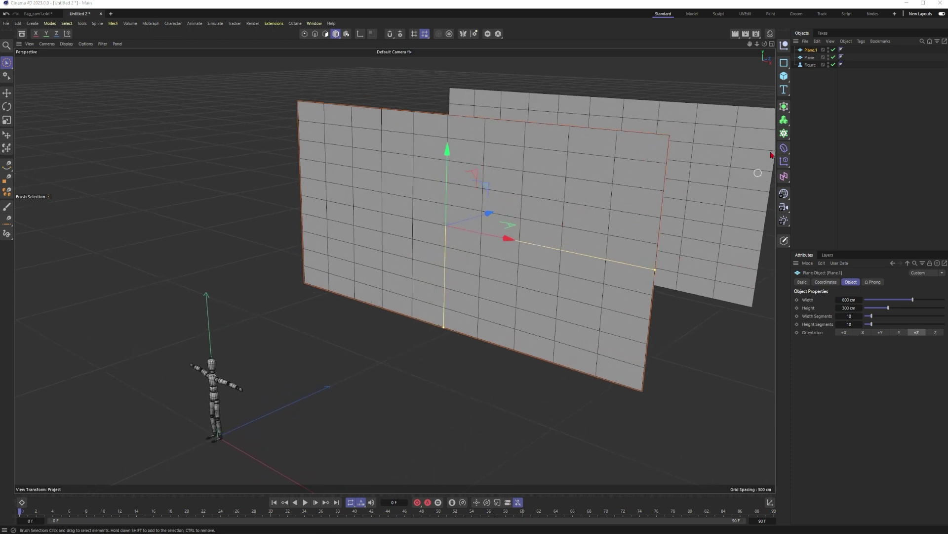
# Step: Set the front plane's height to 20 cm to turn it into a narrow strip
pyautogui.doubleClick(846, 308)
pyautogui.press('Return')
pyautogui.moveTo(479, 235)
pyautogui.keyDown('alt'); pyautogui.mouseDown()
pyautogui.moveTo(506, 233)
pyautogui.moveTo(475, 233)
pyautogui.mouseUp(); pyautogui.keyUp('alt')
pyautogui.keyDown('alt'); pyautogui.moveTo(501, 232); pyautogui.dragTo(531, 233, button='right'); pyautogui.keyUp('alt')
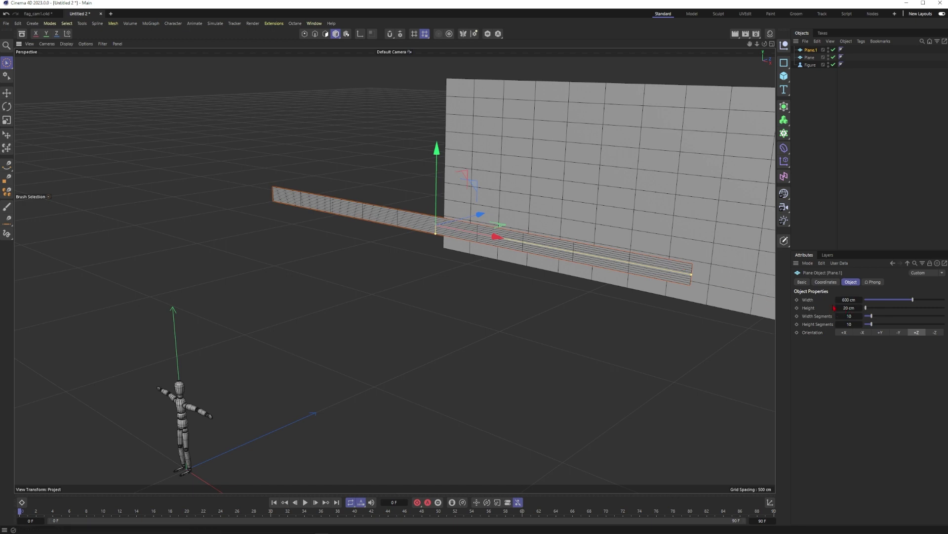
# Step: Set the narrow strip's height segments to 4
pyautogui.doubleClick(846, 300)
pyautogui.doubleClick(840, 324)
pyautogui.write('4')
pyautogui.press('Return')
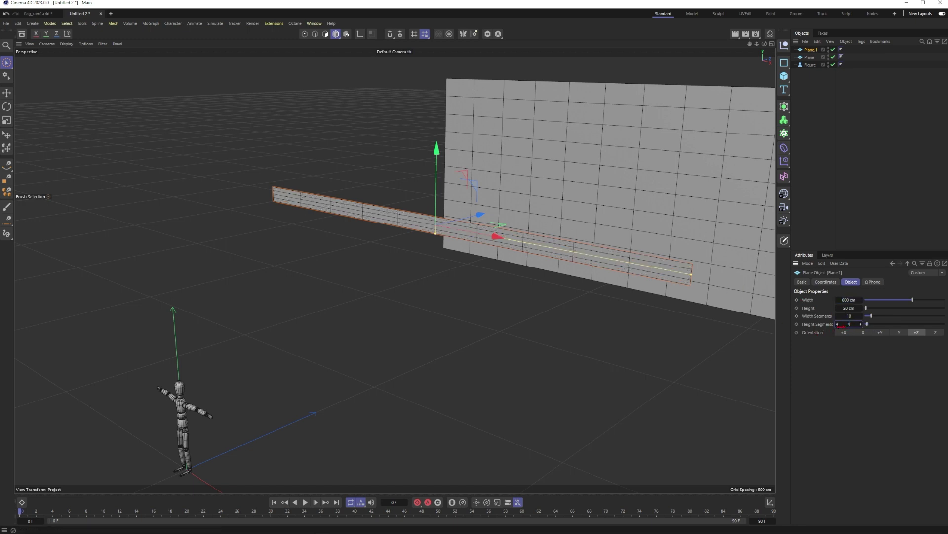
# Step: Set the narrow strip's width segments to 50
pyautogui.doubleClick(847, 316)
pyautogui.write('50')
pyautogui.press('Return')
pyautogui.keyDown('alt'); pyautogui.moveTo(656, 267); pyautogui.dragTo(625, 245); pyautogui.keyUp('alt')
pyautogui.scroll(2, 575, 253)
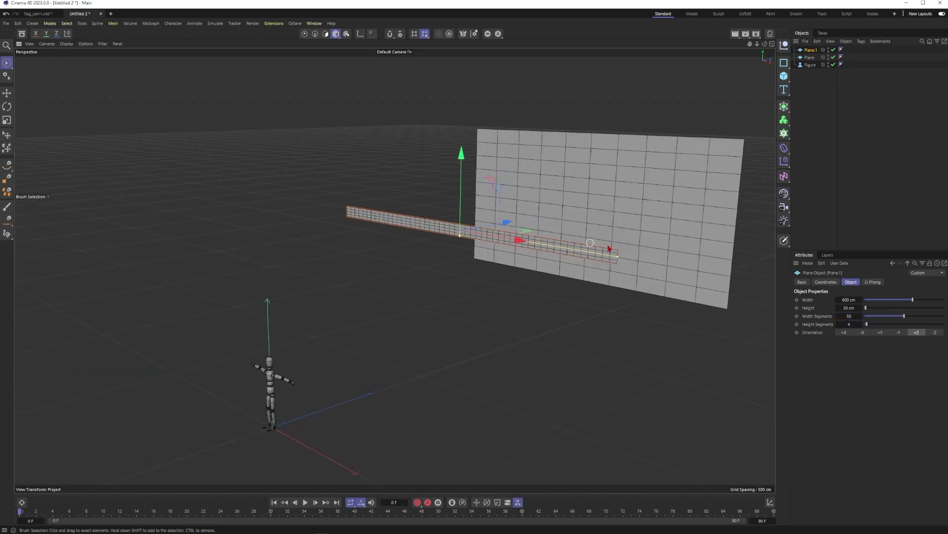
pyautogui.keyDown('alt'); pyautogui.moveTo(497, 236); pyautogui.dragTo(502, 235); pyautogui.keyUp('alt')
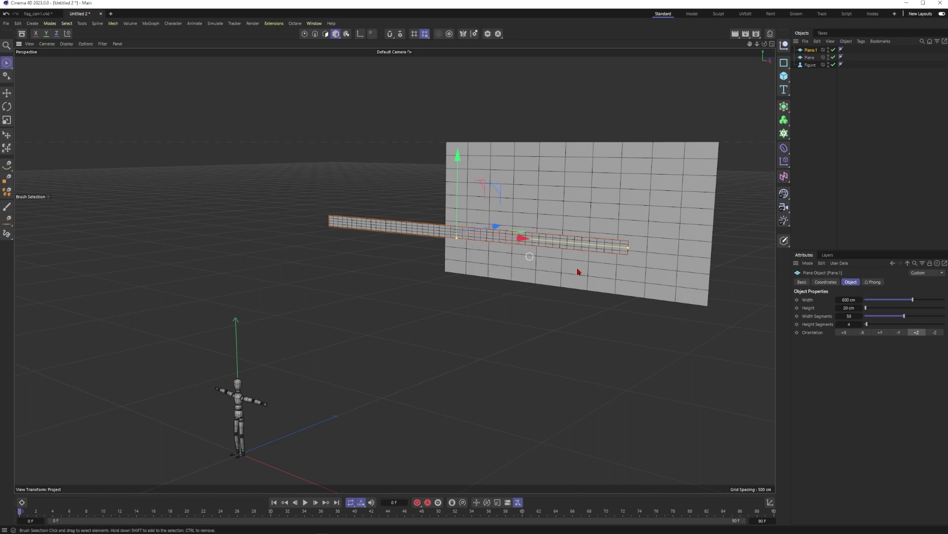
pyautogui.keyDown('alt'); pyautogui.moveTo(500, 254); pyautogui.dragTo(495, 238); pyautogui.keyUp('alt')
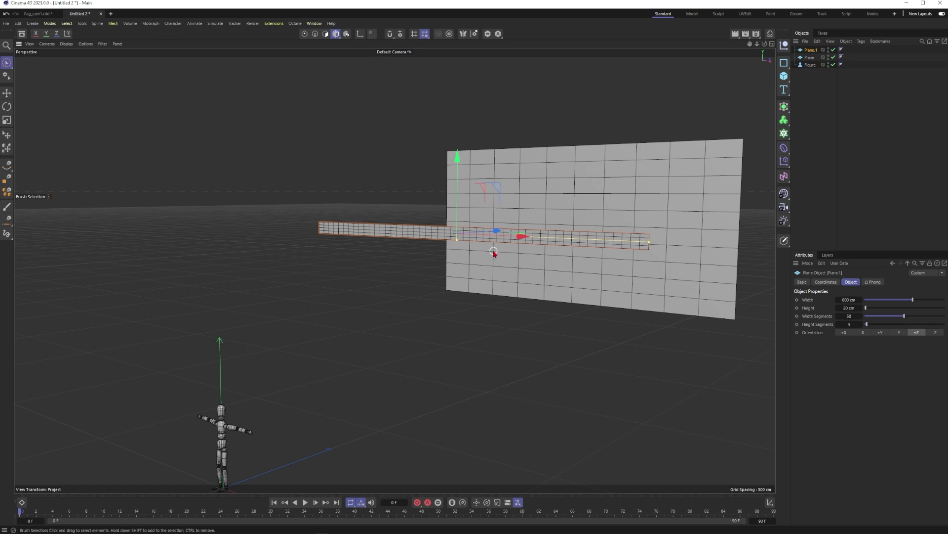
# Step: Lower the narrow strip to about the level of the large plane's bottom edge and put it into a new Cloner
pyautogui.click(827, 90)
pyautogui.click(814, 50)
pyautogui.keyDown('alt'); pyautogui.moveTo(480, 252); pyautogui.dragTo(487, 292); pyautogui.keyUp('alt')
pyautogui.scroll(3, 469, 294)
pyautogui.click(785, 135)
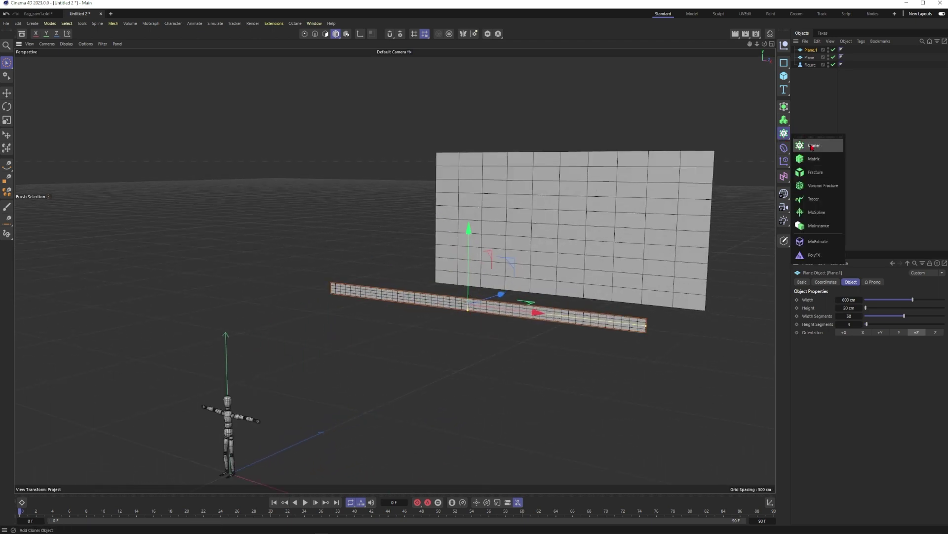
pyautogui.keyDown('alt'); pyautogui.click(814, 146); pyautogui.keyUp('alt')
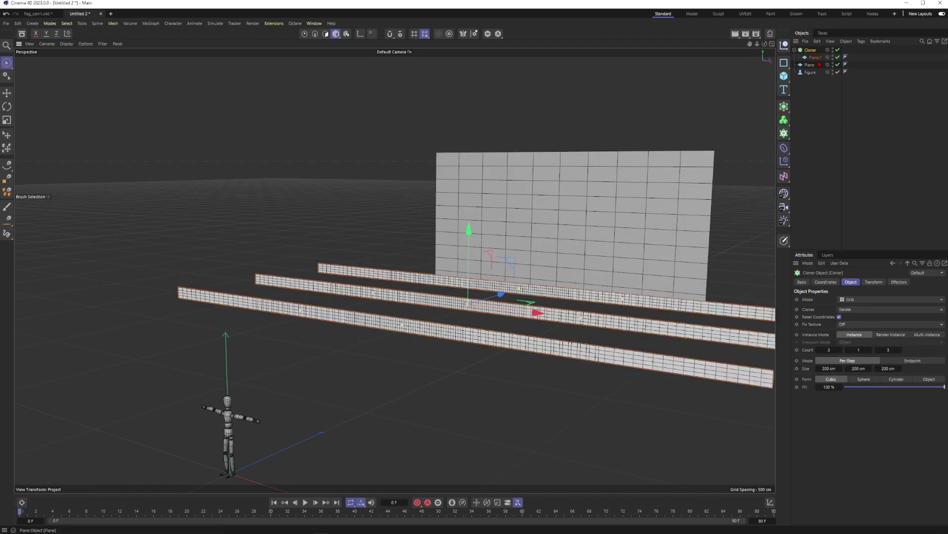
# Step: Switch the Cloner to Linear mode and set its vertical step to 25 cm to leave small gaps between the strips
pyautogui.click(850, 301)
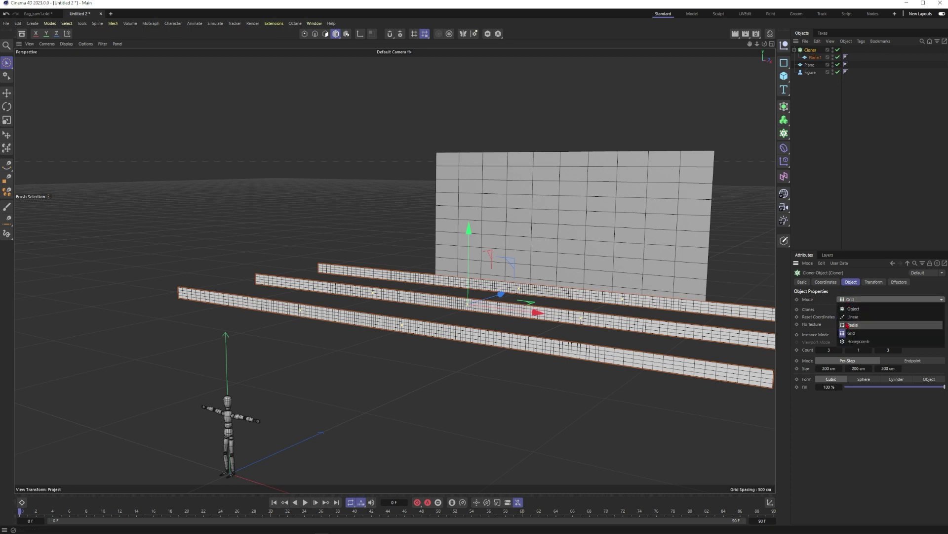
pyautogui.click(853, 318)
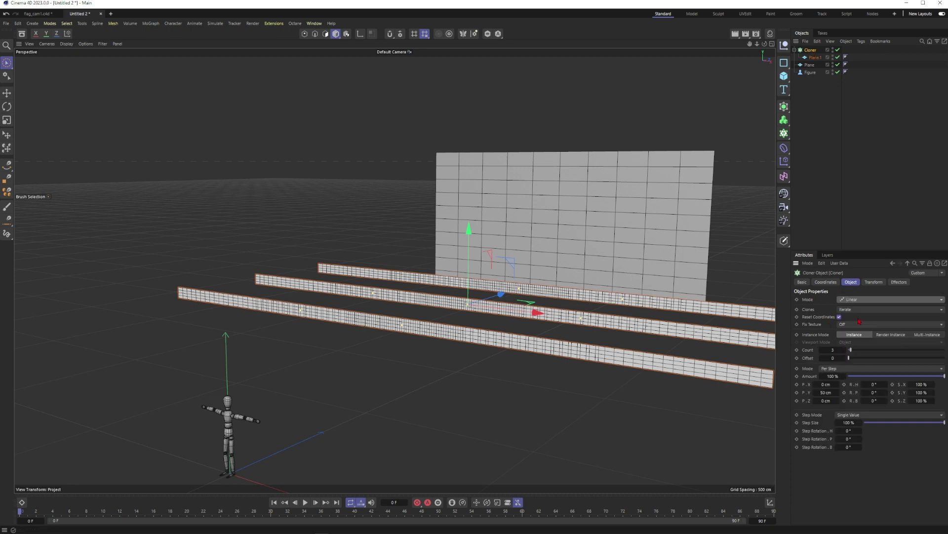
pyautogui.click(821, 393)
pyautogui.write('20')
pyautogui.press('Return')
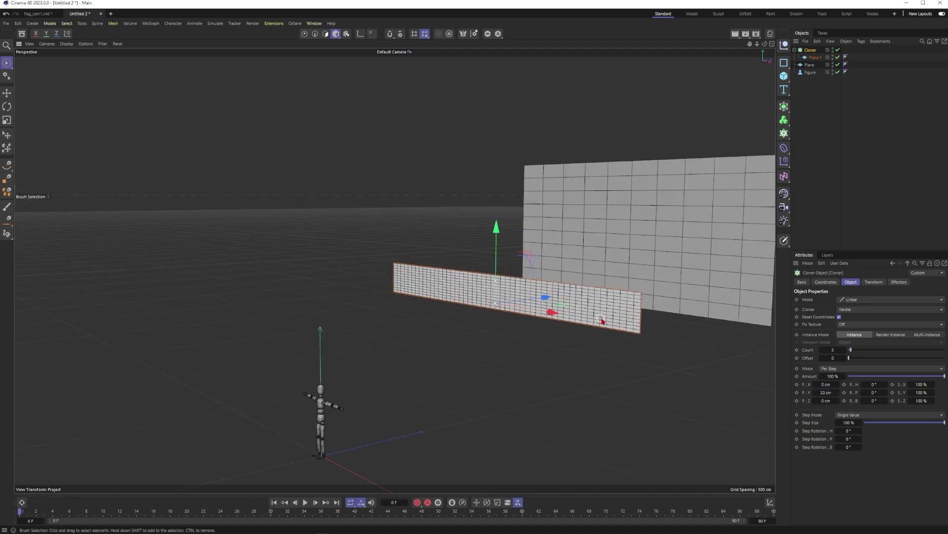
pyautogui.click(825, 394)
pyautogui.write('30')
pyautogui.press('Return')
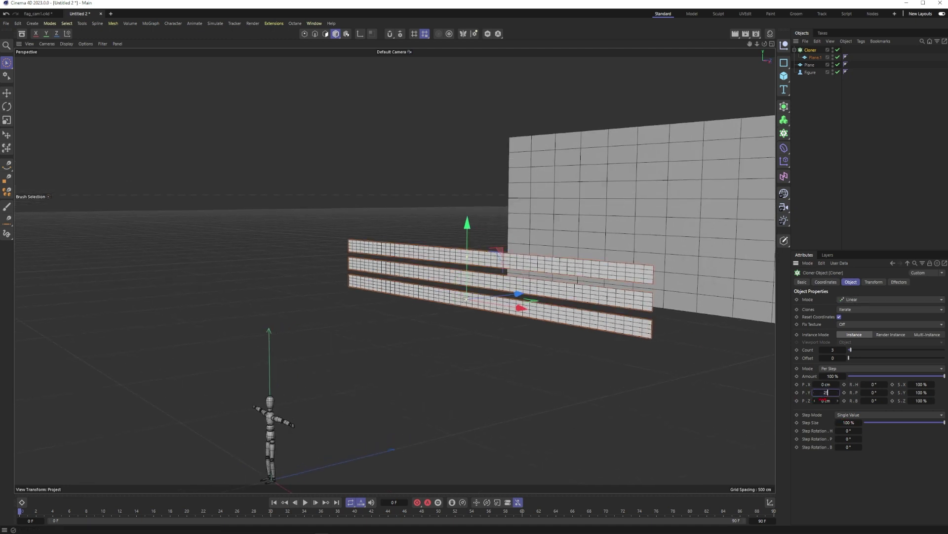
pyautogui.write('25')
pyautogui.press('Return')
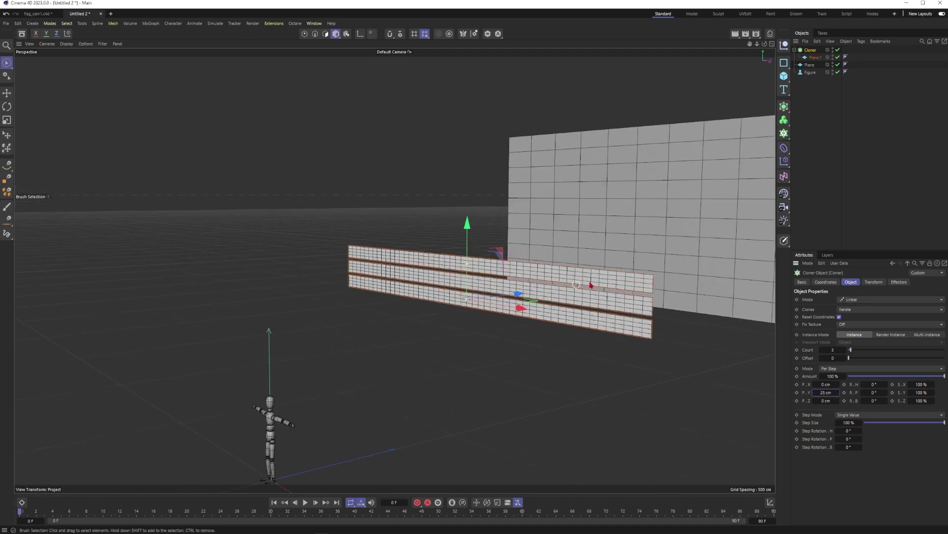
# Step: Set the Cloner's count to 12 so the strips fill the height of the large reference plane
pyautogui.write('5')
pyautogui.press('Return')
pyautogui.write('10')
pyautogui.press('Return')
pyautogui.scroll(-3, 584, 258)
pyautogui.moveTo(585, 258)
pyautogui.keyDown('alt'); pyautogui.mouseDown()
pyautogui.moveTo(588, 248)
pyautogui.moveTo(597, 265)
pyautogui.mouseUp(); pyautogui.keyUp('alt')
pyautogui.click(826, 351)
pyautogui.write('12')
pyautogui.press('Return')
pyautogui.keyDown('alt'); pyautogui.moveTo(453, 203); pyautogui.dragTo(554, 219); pyautogui.keyUp('alt')
pyautogui.moveTo(554, 219)
pyautogui.keyDown('alt'); pyautogui.mouseDown(button='right')
pyautogui.moveTo(591, 220)
pyautogui.moveTo(561, 227)
pyautogui.mouseUp(button='right'); pyautogui.keyUp('alt')
pyautogui.moveTo(562, 227)
pyautogui.keyDown('alt'); pyautogui.mouseDown()
pyautogui.moveTo(546, 221)
pyautogui.moveTo(579, 214)
pyautogui.mouseUp(); pyautogui.keyUp('alt')
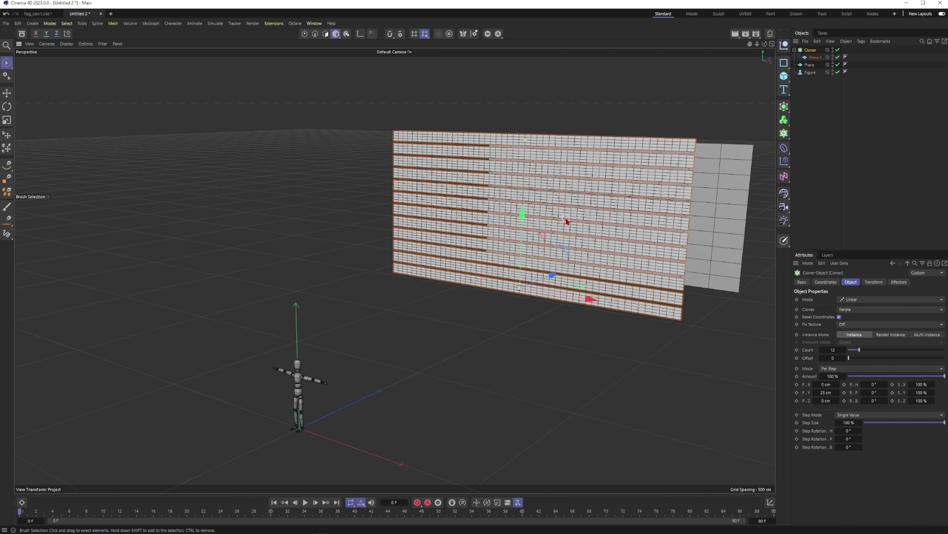
# Step: Duplicate the strip twice inside the Cloner, giving one copy a height of 25 cm and the other 15 cm
pyautogui.keyDown('ctrl'); pyautogui.moveTo(816, 59); pyautogui.dragTo(817, 54); pyautogui.keyUp('ctrl')
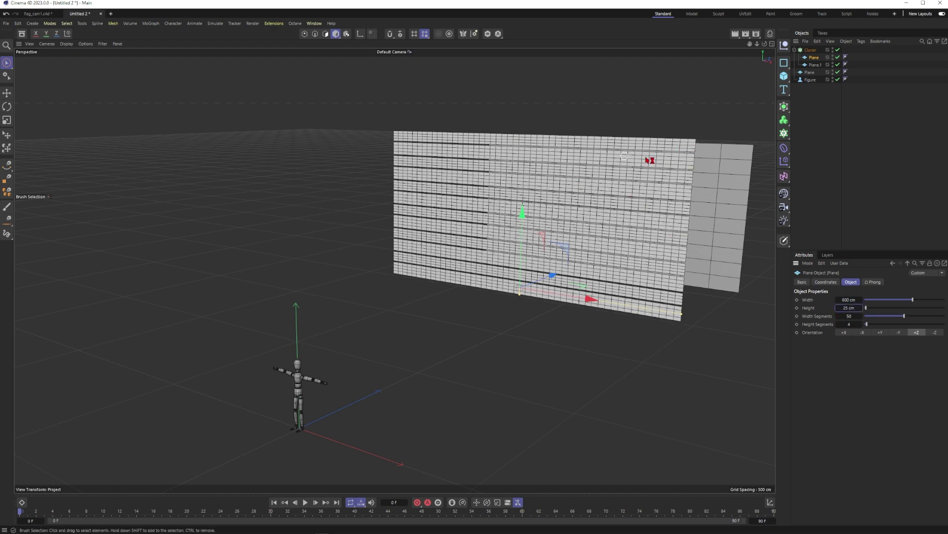
pyautogui.keyDown('ctrl'); pyautogui.moveTo(815, 58); pyautogui.dragTo(818, 54); pyautogui.keyUp('ctrl')
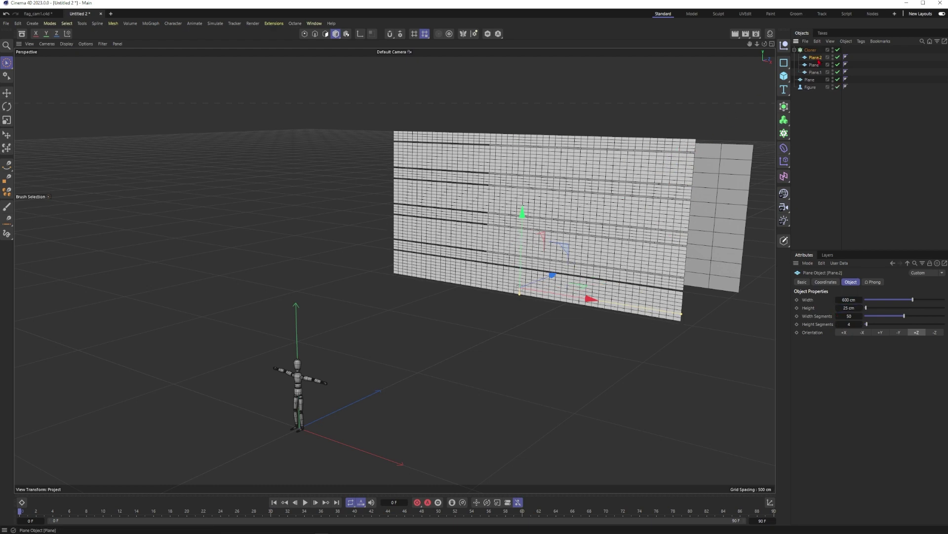
pyautogui.doubleClick(840, 308)
pyautogui.write('15')
pyautogui.press('Return')
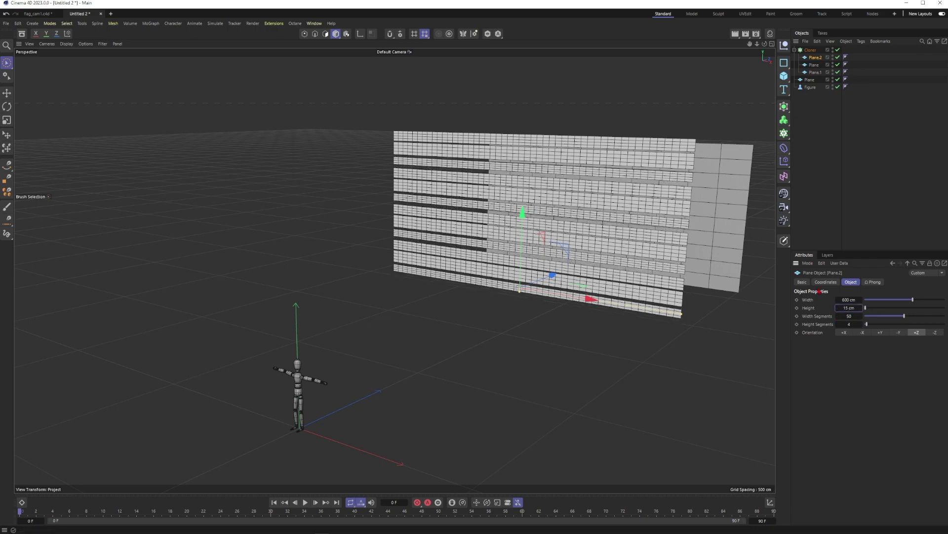
pyautogui.moveTo(646, 223)
pyautogui.keyDown('alt'); pyautogui.mouseDown()
pyautogui.moveTo(650, 214)
pyautogui.moveTo(632, 205)
pyautogui.moveTo(654, 206)
pyautogui.moveTo(613, 218)
pyautogui.mouseUp(); pyautogui.keyUp('alt')
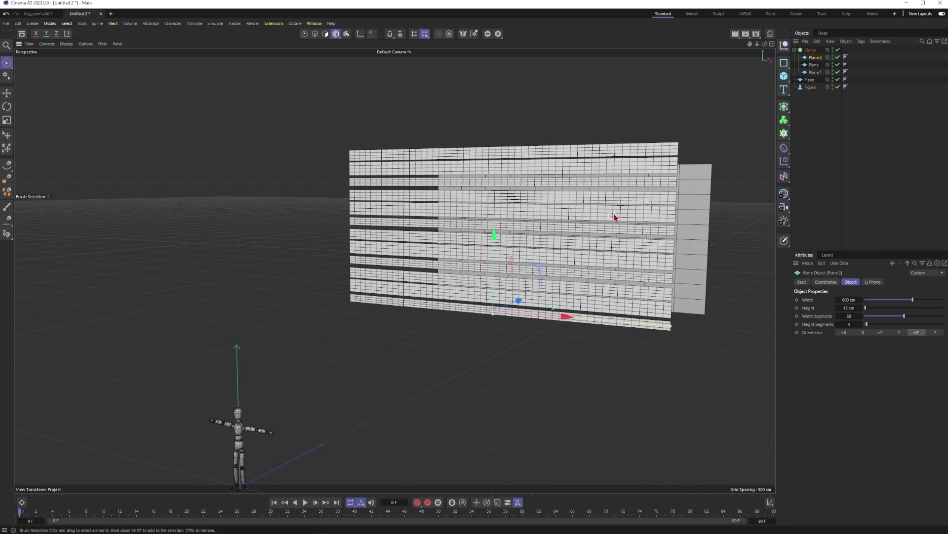
pyautogui.click(818, 122)
pyautogui.click(794, 50)
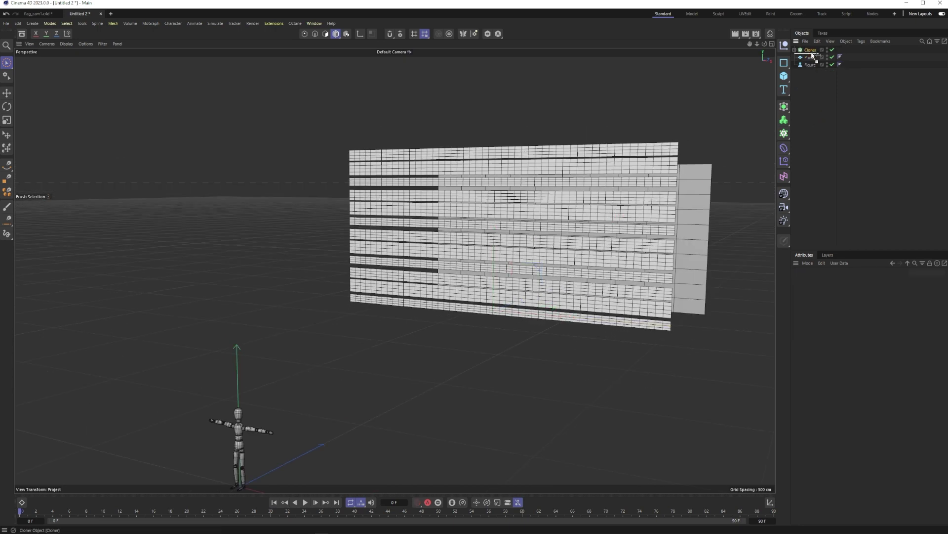
# Step: Try the Cloner's Grid mode with a vertical count of 3 and spacing of 100, 32 and 21 cm, and return to Linear mode
pyautogui.keyDown('ctrl'); pyautogui.moveTo(812, 54); pyautogui.dragTo(811, 54); pyautogui.keyUp('ctrl')
pyautogui.hotkey('ctrl', 'z')
pyautogui.click(811, 50)
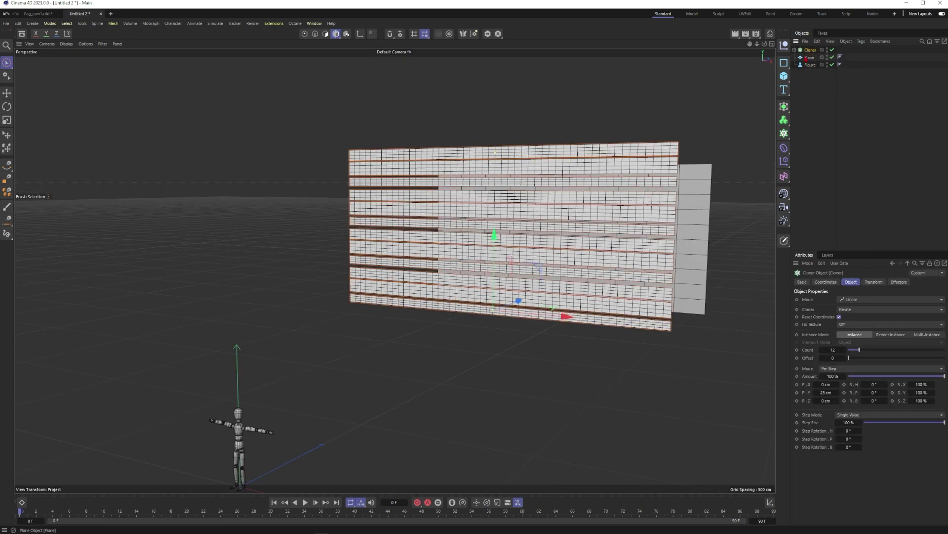
pyautogui.keyDown('alt'); pyautogui.moveTo(627, 163); pyautogui.dragTo(583, 167); pyautogui.keyUp('alt')
pyautogui.click(891, 299)
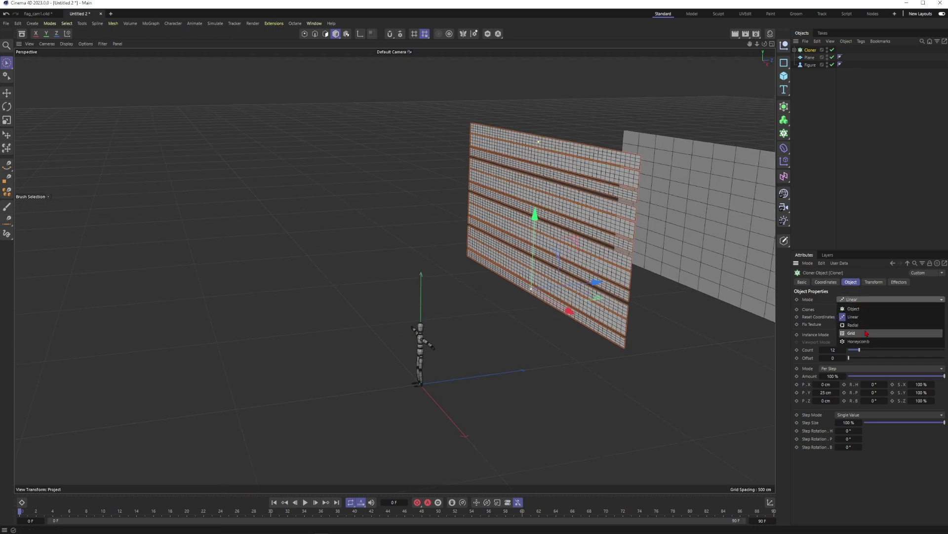
pyautogui.click(861, 334)
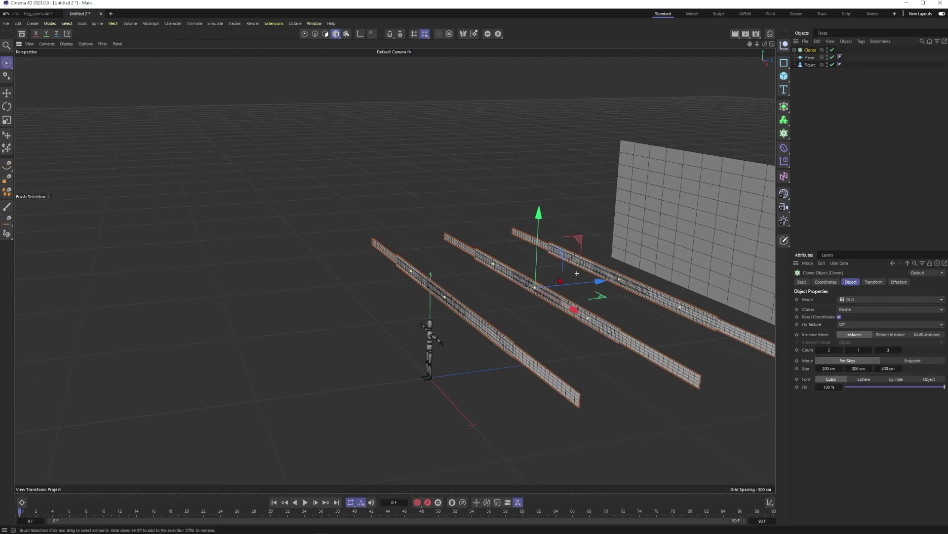
pyautogui.doubleClick(859, 350)
pyautogui.write('3')
pyautogui.press('Return')
pyautogui.moveTo(861, 368); pyautogui.dragTo(820, 381)
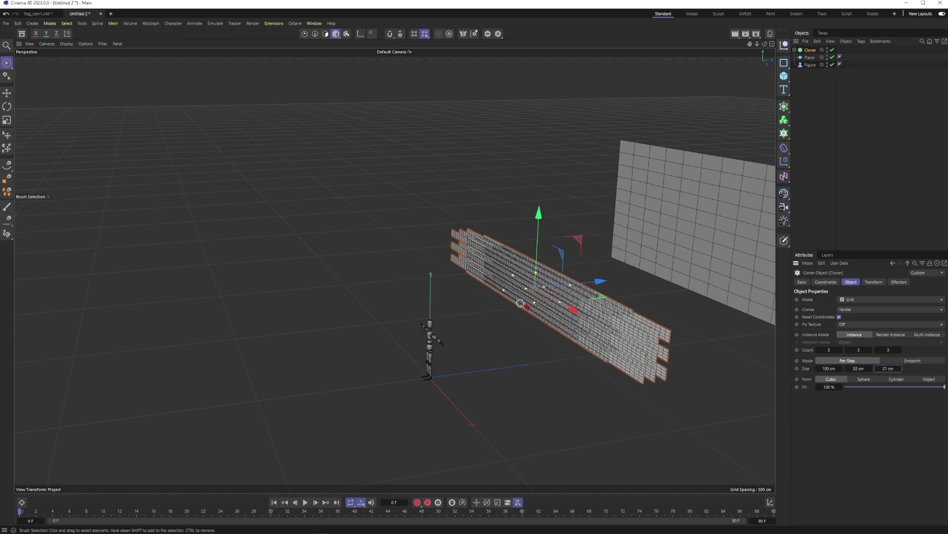
pyautogui.click(629, 299)
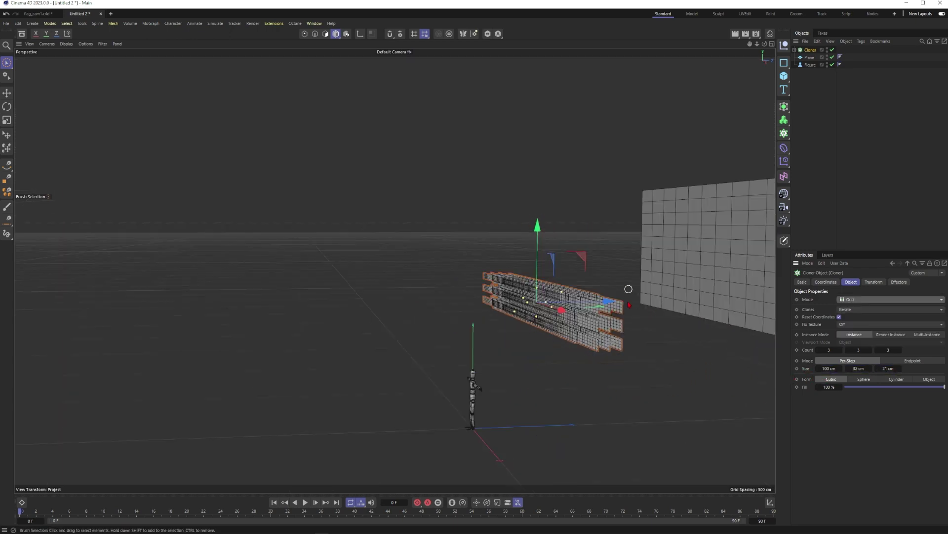
pyautogui.keyDown('alt'); pyautogui.moveTo(575, 316); pyautogui.dragTo(555, 314); pyautogui.keyUp('alt')
pyautogui.click(852, 299)
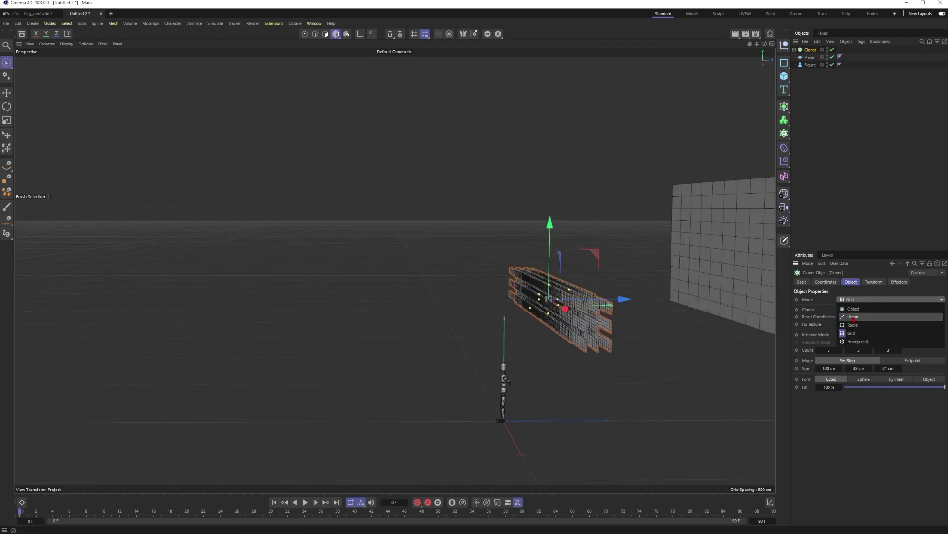
pyautogui.click(853, 317)
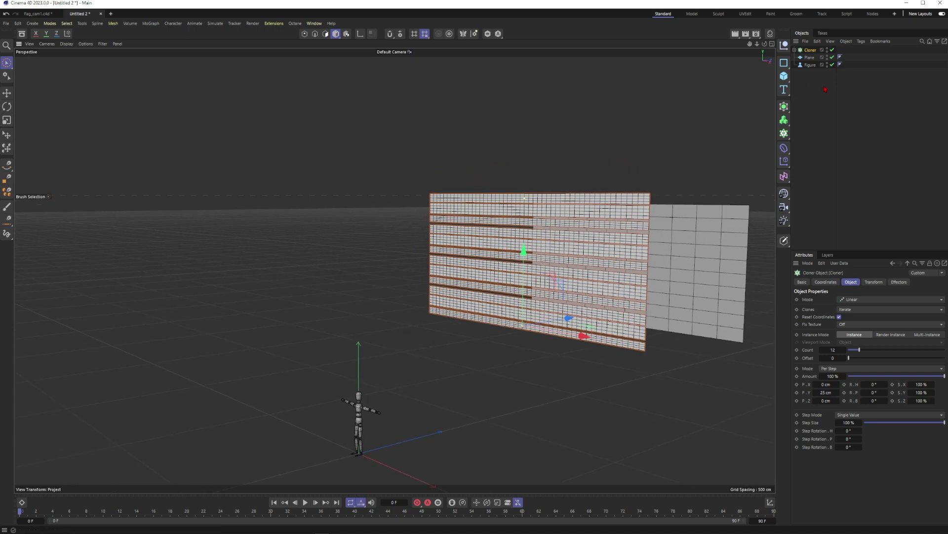
# Step: Rename the Cloner as 1, and duplicate it under the name 2
pyautogui.doubleClick(810, 50)
pyautogui.write('1')
pyautogui.press('Return')
pyautogui.keyDown('ctrl'); pyautogui.moveTo(806, 56); pyautogui.dragTo(806, 56); pyautogui.keyUp('ctrl')
pyautogui.doubleClick(807, 57)
pyautogui.write('2')
pyautogui.press('Return')
# Step: Offset Cloner 2 slightly in front of Cloner 1 and check the gap from above
pyautogui.keyDown('alt'); pyautogui.moveTo(487, 217); pyautogui.dragTo(519, 245); pyautogui.keyUp('alt')
pyautogui.scroll(3, 538, 243)
pyautogui.moveTo(631, 349); pyautogui.dragTo(627, 349)
pyautogui.keyDown('alt'); pyautogui.moveTo(602, 297); pyautogui.dragTo(583, 279); pyautogui.keyUp('alt')
pyautogui.press('F2')
pyautogui.keyDown('alt'); pyautogui.moveTo(624, 270); pyautogui.dragTo(275, 275, button='middle'); pyautogui.keyUp('alt')
pyautogui.scroll(8, 476, 275)
pyautogui.scroll(-2, 500, 264)
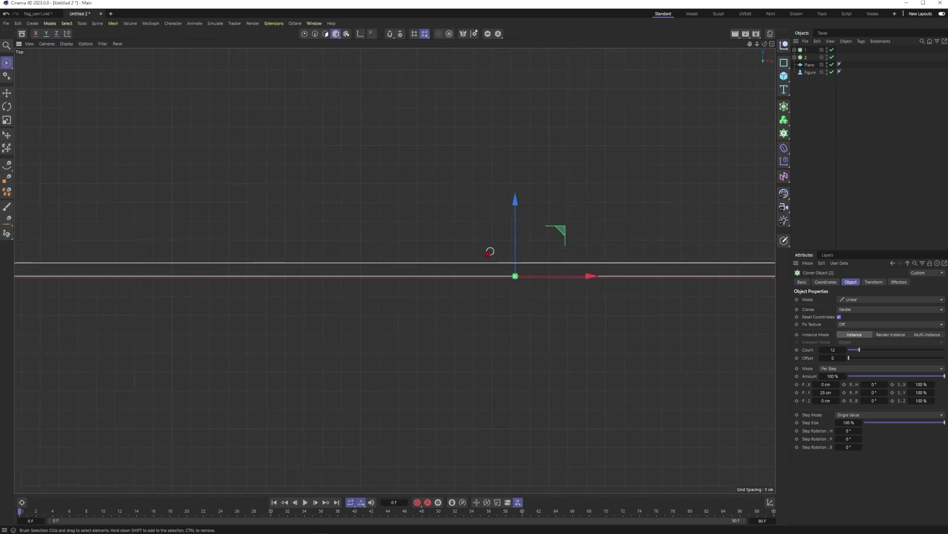
# Step: Duplicate Cloner 2 as 3 and move the copy slightly in front of it as a third layer
pyautogui.keyDown('ctrl'); pyautogui.moveTo(808, 59); pyautogui.dragTo(808, 61); pyautogui.keyUp('ctrl')
pyautogui.doubleClick(807, 64)
pyautogui.write('3')
pyautogui.press('Return')
pyautogui.moveTo(515, 236); pyautogui.dragTo(515, 247)
pyautogui.click(468, 243)
pyautogui.press('F1')
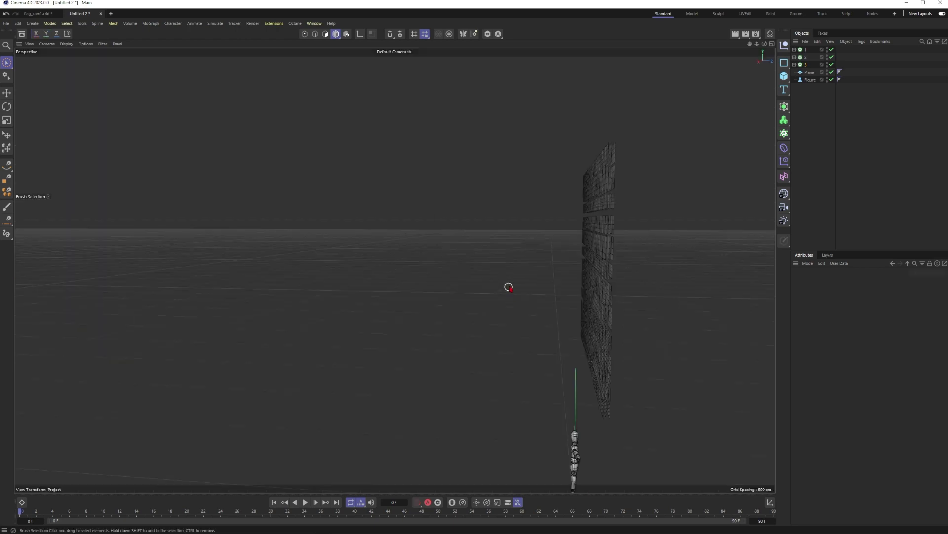
pyautogui.keyDown('alt'); pyautogui.moveTo(597, 231); pyautogui.dragTo(702, 224); pyautogui.keyUp('alt')
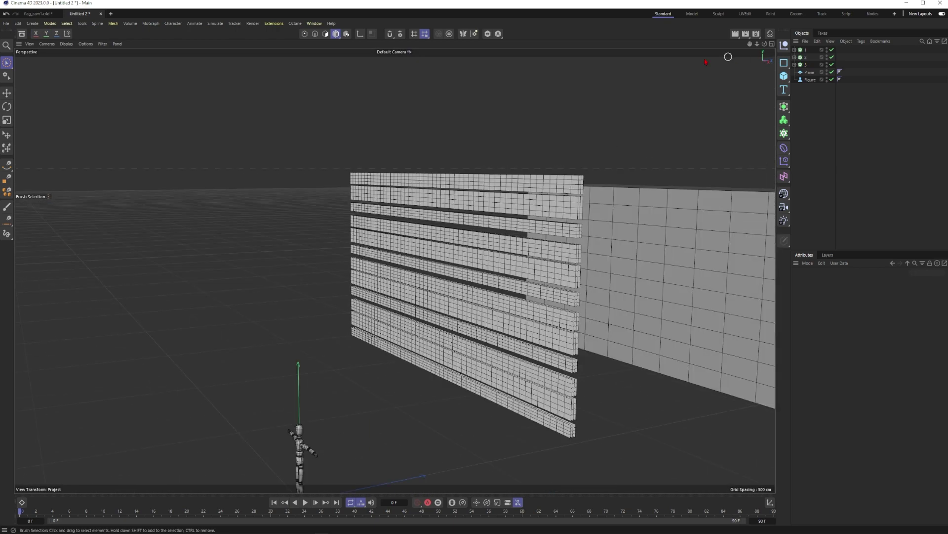
# Step: Hide Cloner 3 and create three new materials
pyautogui.click(806, 60)
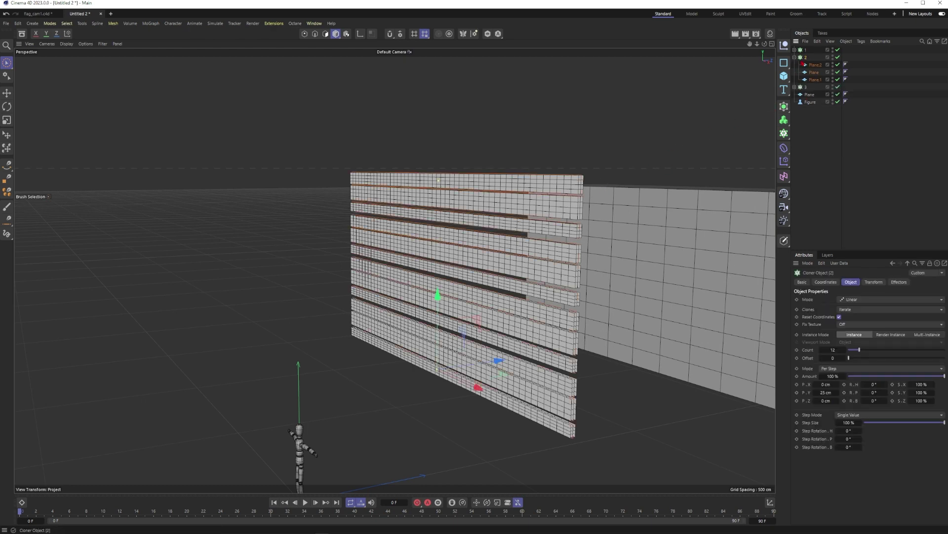
pyautogui.click(770, 34)
pyautogui.doubleClick(677, 106)
pyautogui.doubleClick(677, 106)
pyautogui.doubleClick(677, 106)
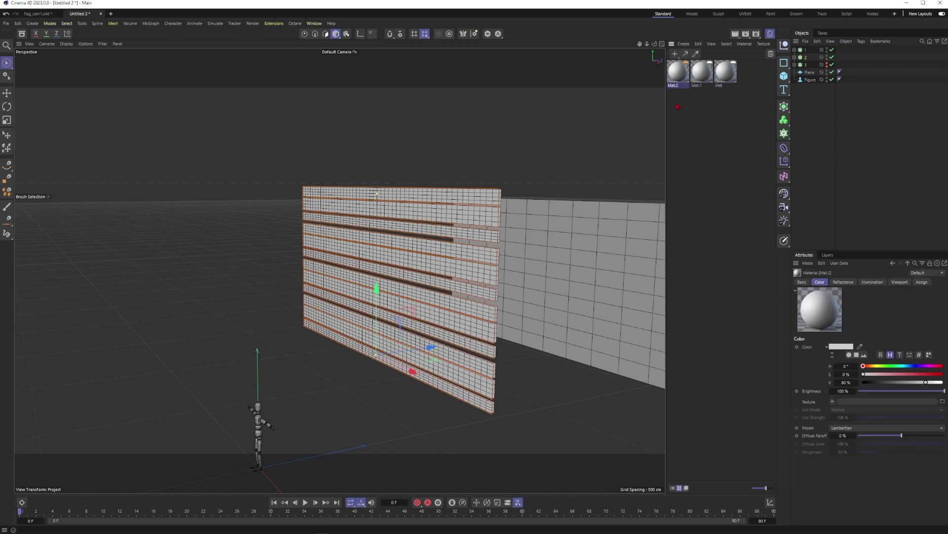
# Step: Color the three materials blue, green and red
pyautogui.moveTo(906, 374)
pyautogui.mouseDown()
pyautogui.moveTo(930, 382)
pyautogui.moveTo(912, 374)
pyautogui.moveTo(925, 374)
pyautogui.mouseUp()
pyautogui.click(707, 78)
pyautogui.click(866, 366)
pyautogui.click(938, 382)
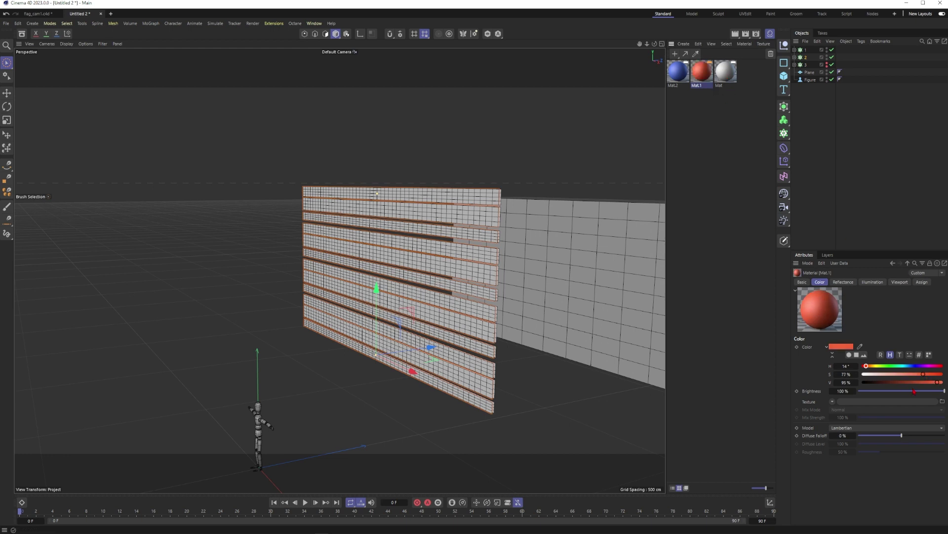
pyautogui.click(892, 365)
pyautogui.click(917, 374)
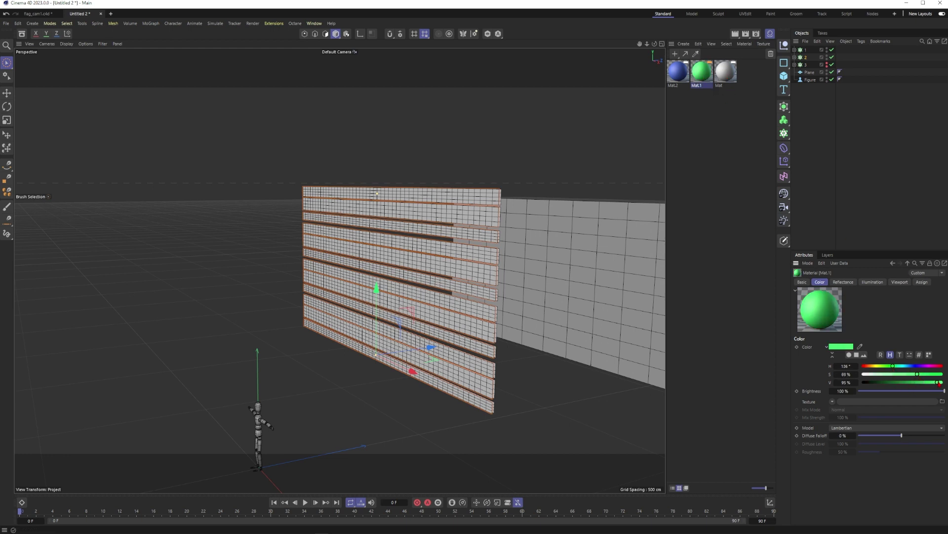
pyautogui.click(722, 104)
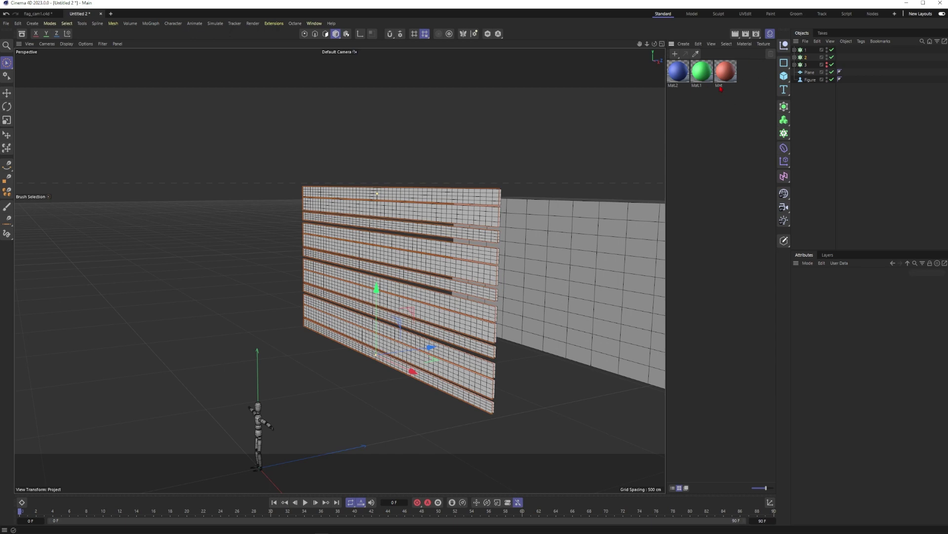
# Step: Apply the green material to Cloner 1 and the blue material to Cloner 2
pyautogui.moveTo(801, 52); pyautogui.dragTo(804, 57)
pyautogui.click(817, 110)
pyautogui.keyDown('alt'); pyautogui.moveTo(406, 248); pyautogui.dragTo(462, 214); pyautogui.keyUp('alt')
# Step: Set the width of all three strips inside Cloner 2 to 550 cm
pyautogui.click(795, 58)
pyautogui.click(813, 65)
pyautogui.keyDown('shift'); pyautogui.click(814, 80); pyautogui.keyUp('shift')
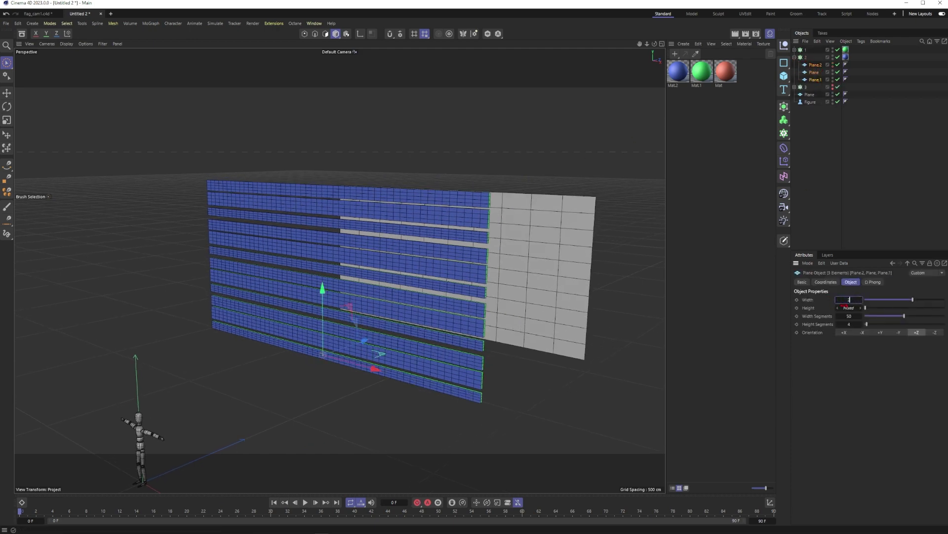
pyautogui.write('550')
pyautogui.press('Return')
# Step: Shift Cloner 2 sideways so the starting edge of its blue strips lines up with the green strips
pyautogui.keyDown('alt'); pyautogui.moveTo(295, 251); pyautogui.dragTo(319, 259); pyautogui.keyUp('alt')
pyautogui.moveTo(388, 365); pyautogui.dragTo(385, 363)
pyautogui.click(806, 58)
pyautogui.keyDown('alt'); pyautogui.moveTo(361, 296); pyautogui.dragTo(412, 277); pyautogui.keyUp('alt')
pyautogui.moveTo(397, 355); pyautogui.dragTo(385, 356)
pyautogui.keyDown('alt'); pyautogui.moveTo(216, 307); pyautogui.dragTo(219, 230); pyautogui.keyUp('alt')
pyautogui.moveTo(420, 326); pyautogui.dragTo(423, 330)
pyautogui.click(662, 226)
pyautogui.keyDown('alt'); pyautogui.moveTo(380, 227); pyautogui.dragTo(326, 257); pyautogui.keyUp('alt')
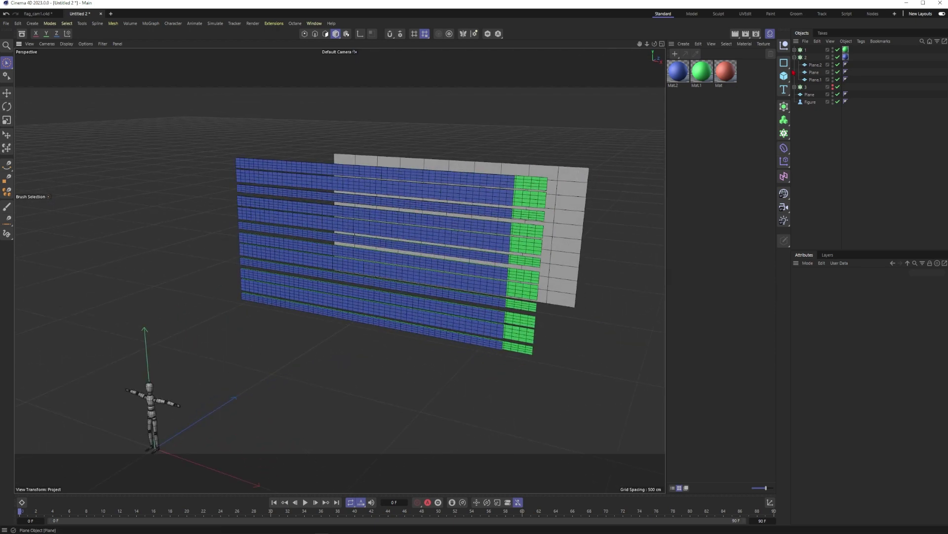
# Step: Raise Cloner 2 slightly so the green strips show through the gaps between the blue ones
pyautogui.click(344, 293)
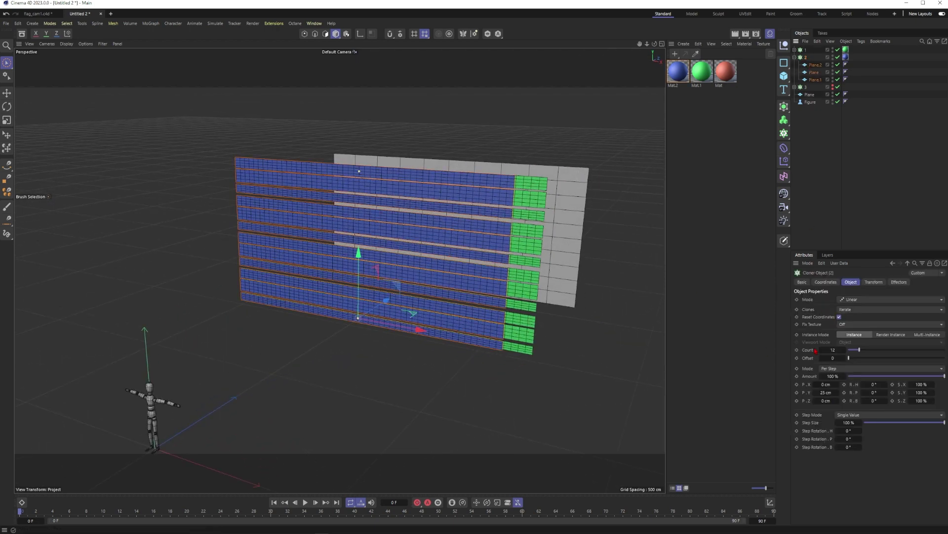
pyautogui.moveTo(361, 275); pyautogui.dragTo(407, 278)
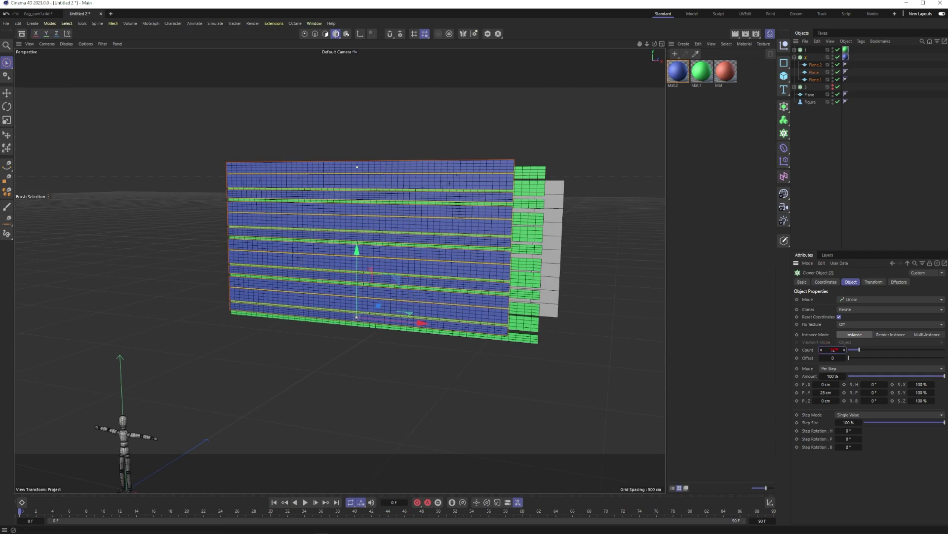
# Step: Reduce the clone count of Cloner 2 so its blue strips end below the topmost green strip
pyautogui.press('Return')
pyautogui.click(816, 143)
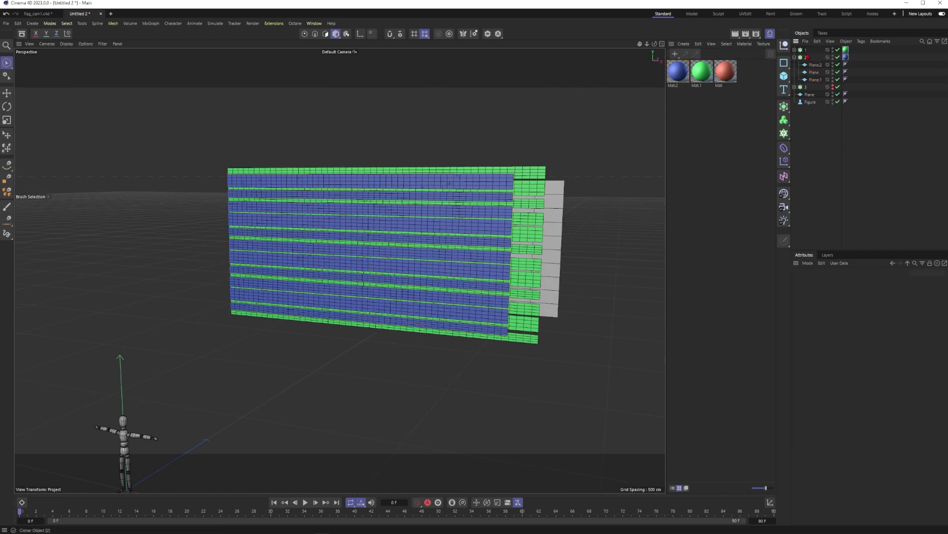
pyautogui.click(794, 57)
# Step: Make Cloner 3 visible and apply the red material to it
pyautogui.click(806, 65)
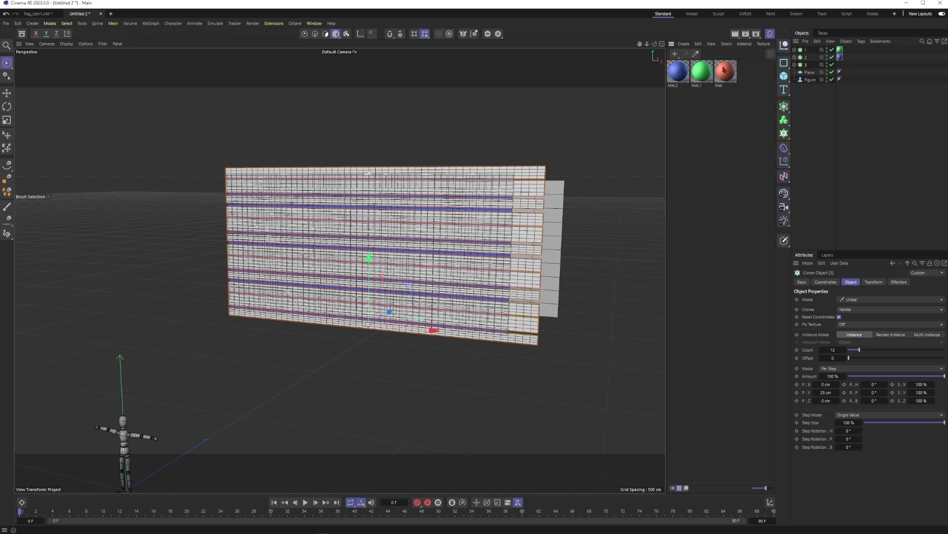
pyautogui.moveTo(809, 66); pyautogui.dragTo(808, 66)
pyautogui.click(807, 65)
pyautogui.keyDown('alt'); pyautogui.moveTo(494, 222); pyautogui.dragTo(425, 252); pyautogui.keyUp('alt')
pyautogui.keyDown('alt'); pyautogui.moveTo(424, 252); pyautogui.dragTo(450, 253, button='right'); pyautogui.keyUp('alt')
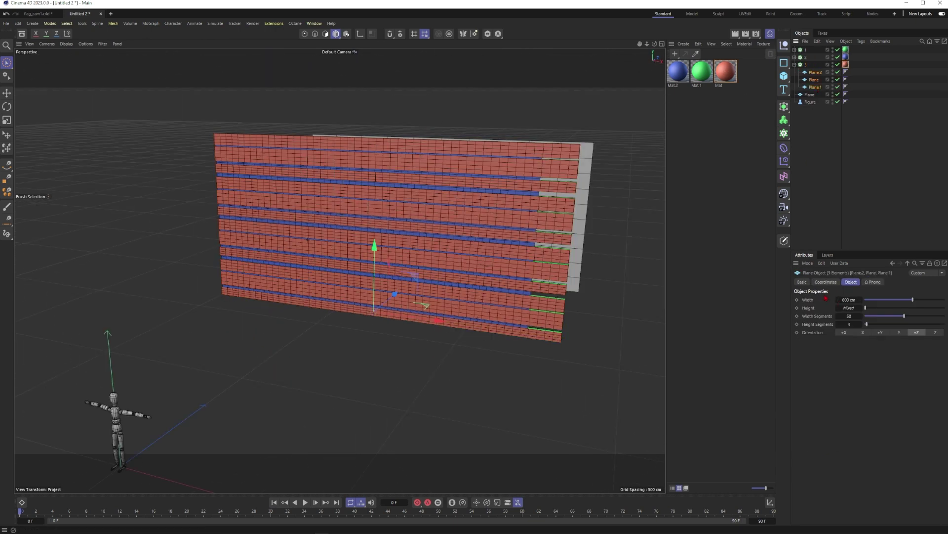
# Step: Set the width of all three strips inside Cloner 3 to 500 cm
pyautogui.doubleClick(846, 300)
pyautogui.write('500')
pyautogui.press('Return')
pyautogui.click(818, 163)
# Step: Shift Cloner 3 sideways so the starting edge of its red strips lines up with the blue and green strips
pyautogui.click(806, 65)
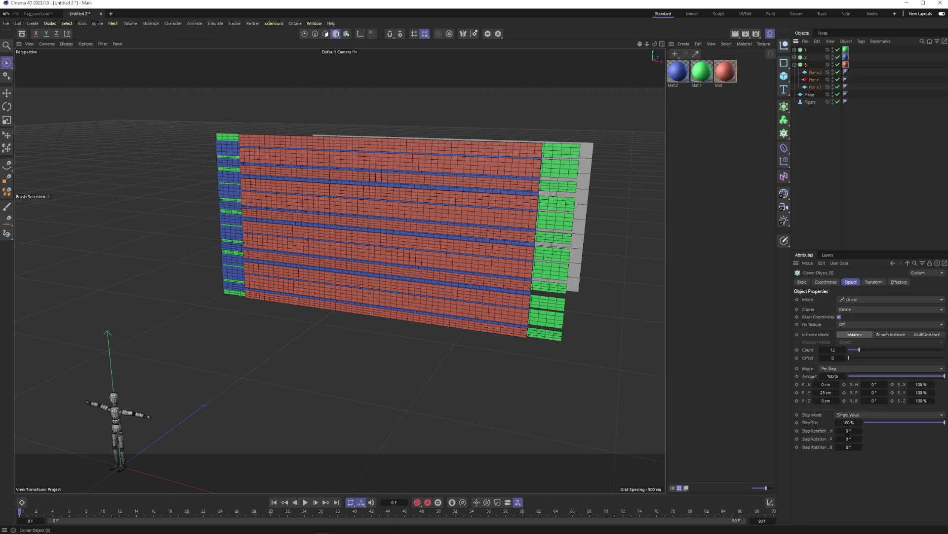
pyautogui.keyDown('alt'); pyautogui.moveTo(305, 226); pyautogui.dragTo(323, 229); pyautogui.keyUp('alt')
pyautogui.moveTo(438, 311); pyautogui.dragTo(412, 312)
pyautogui.click(871, 160)
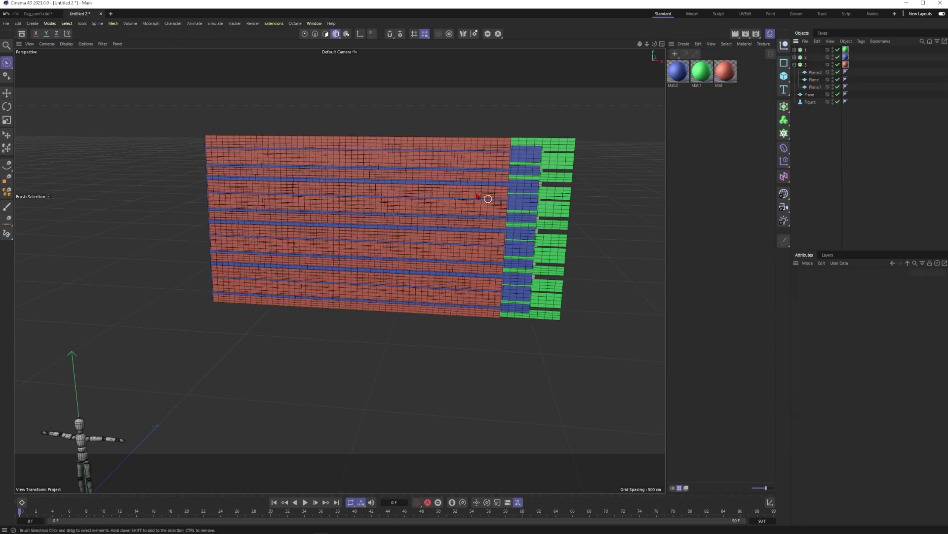
pyautogui.moveTo(559, 137)
pyautogui.keyDown('alt'); pyautogui.mouseDown()
pyautogui.moveTo(517, 203)
pyautogui.moveTo(504, 159)
pyautogui.mouseUp(); pyautogui.keyUp('alt')
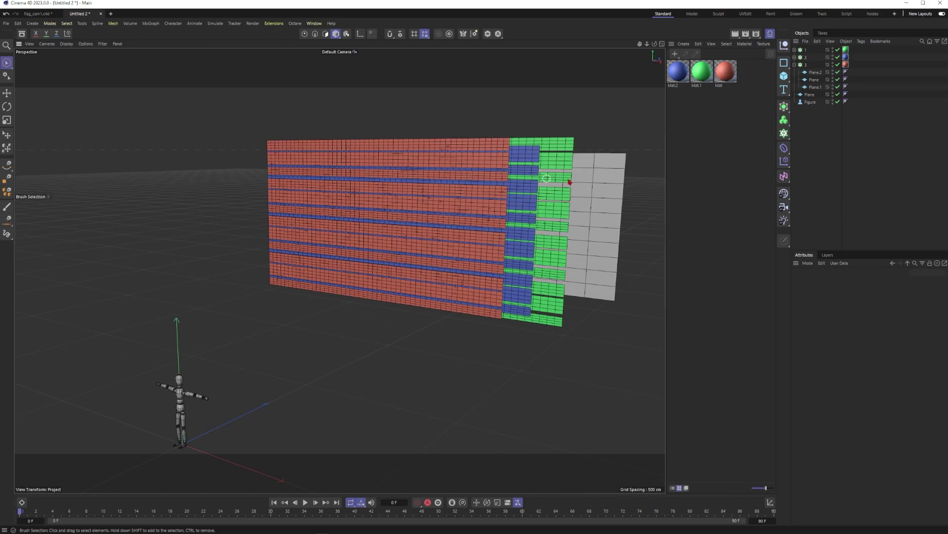
pyautogui.moveTo(379, 190)
pyautogui.keyDown('alt'); pyautogui.mouseDown()
pyautogui.moveTo(313, 217)
pyautogui.moveTo(425, 222)
pyautogui.moveTo(561, 183)
pyautogui.moveTo(502, 224)
pyautogui.mouseUp(); pyautogui.keyUp('alt')
pyautogui.keyDown('alt'); pyautogui.moveTo(524, 225); pyautogui.dragTo(526, 226, button='right'); pyautogui.keyUp('alt')
# Step: Detach the simulation tags as a floating palette, and give Cloners 1, 2 and 3 a Cloth tag each
pyautogui.click(795, 65)
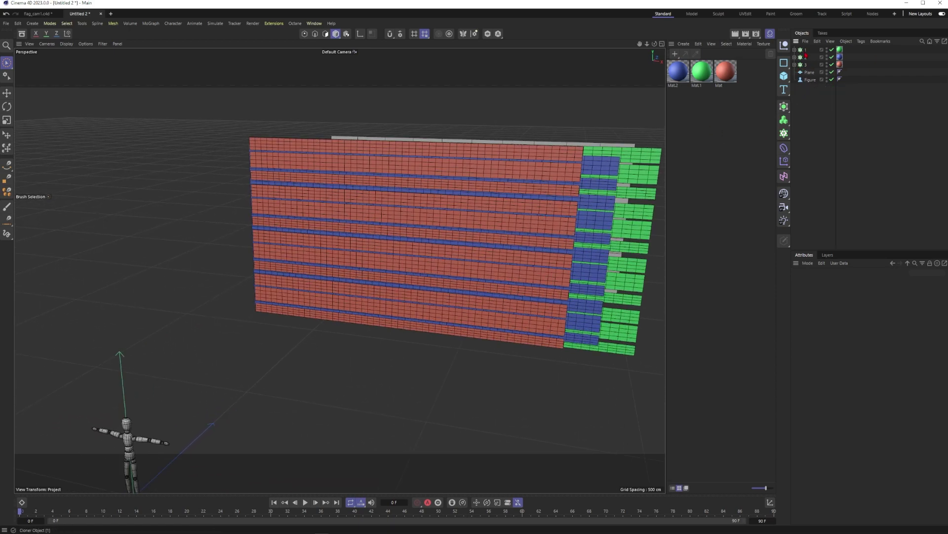
pyautogui.click(807, 55)
pyautogui.rightClick(808, 54)
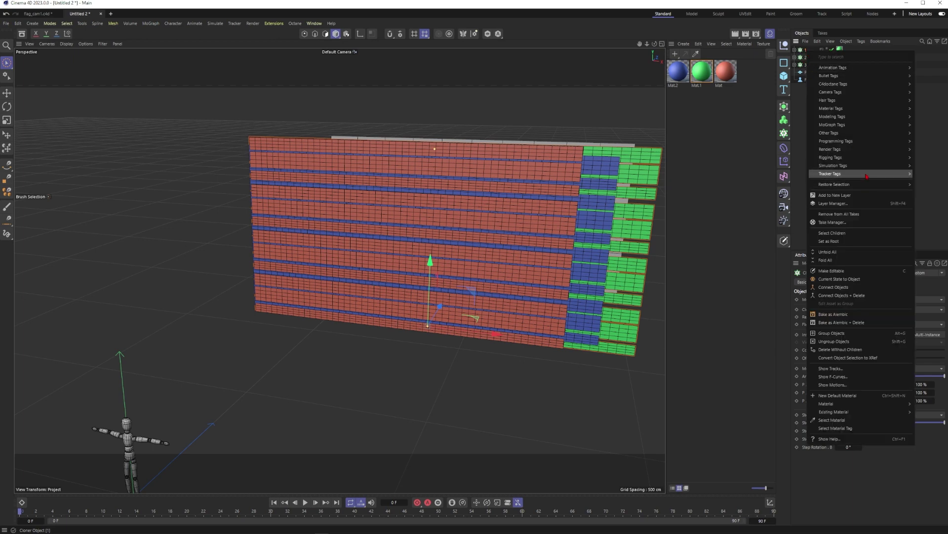
pyautogui.moveTo(904, 169)
pyautogui.moveTo(928, 165); pyautogui.dragTo(645, 63)
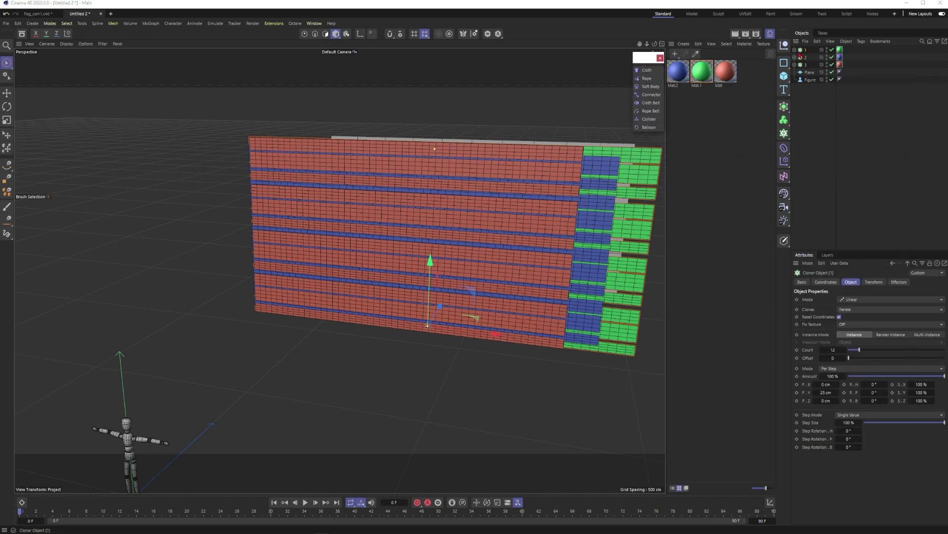
pyautogui.click(647, 71)
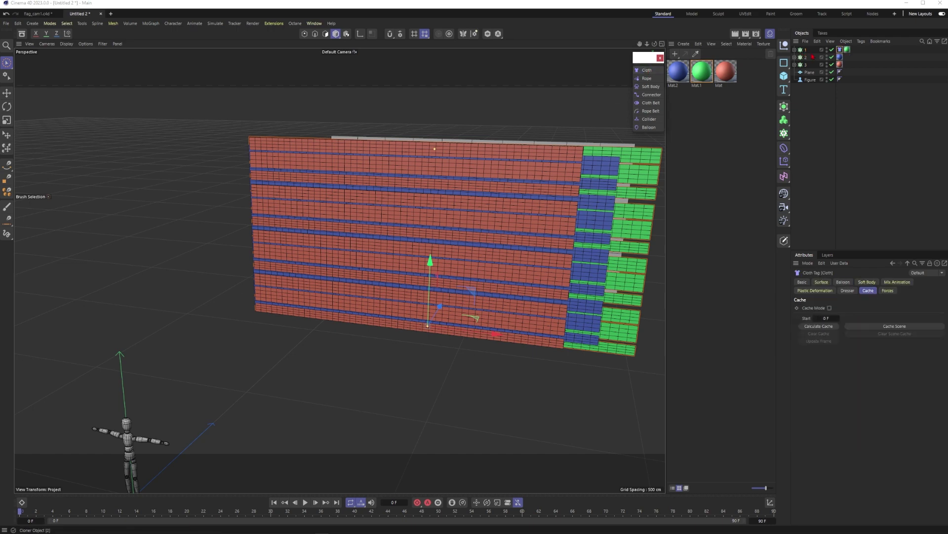
pyautogui.moveTo(840, 51); pyautogui.dragTo(850, 53)
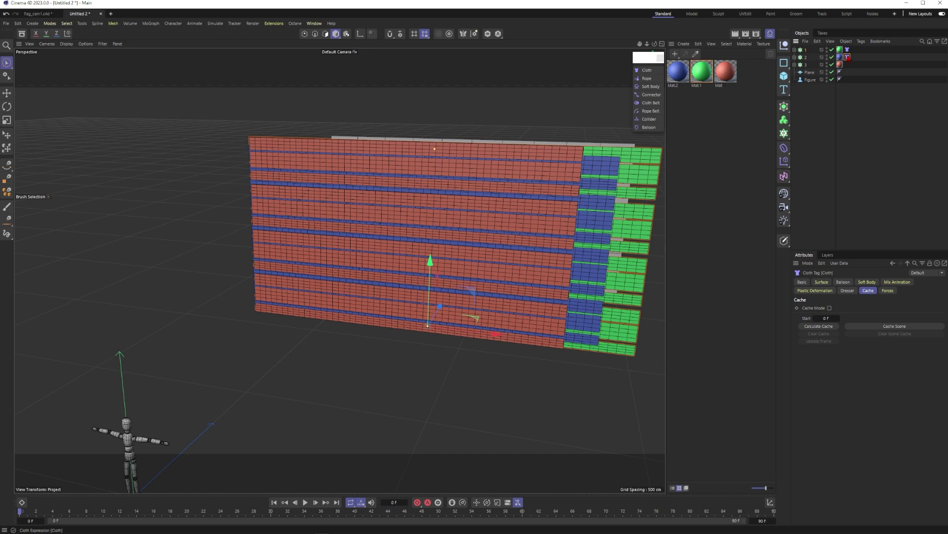
pyautogui.keyDown('ctrl'); pyautogui.moveTo(849, 64); pyautogui.dragTo(848, 65); pyautogui.keyUp('ctrl')
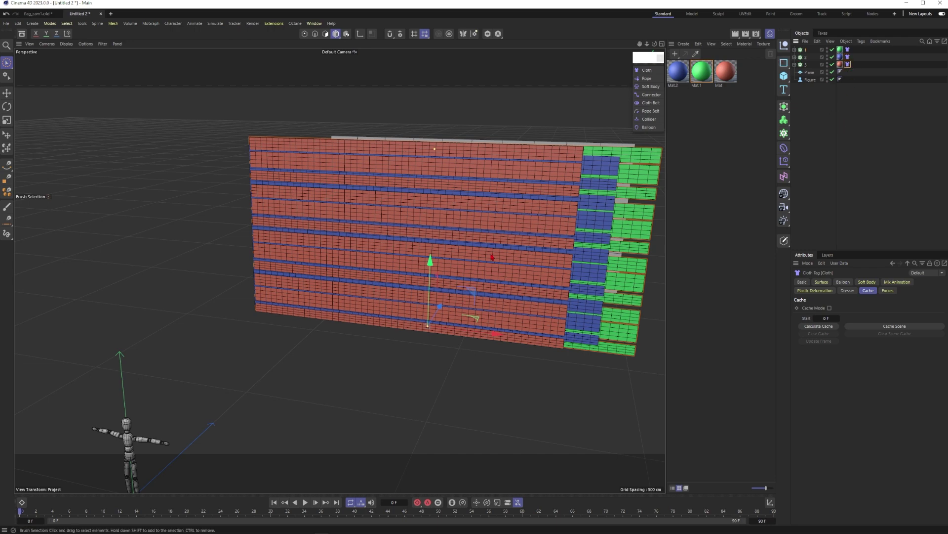
# Step: Play the simulation to test how the strips fall, and return to the first frame
pyautogui.scroll(-3, 339, 270)
pyautogui.click(306, 502)
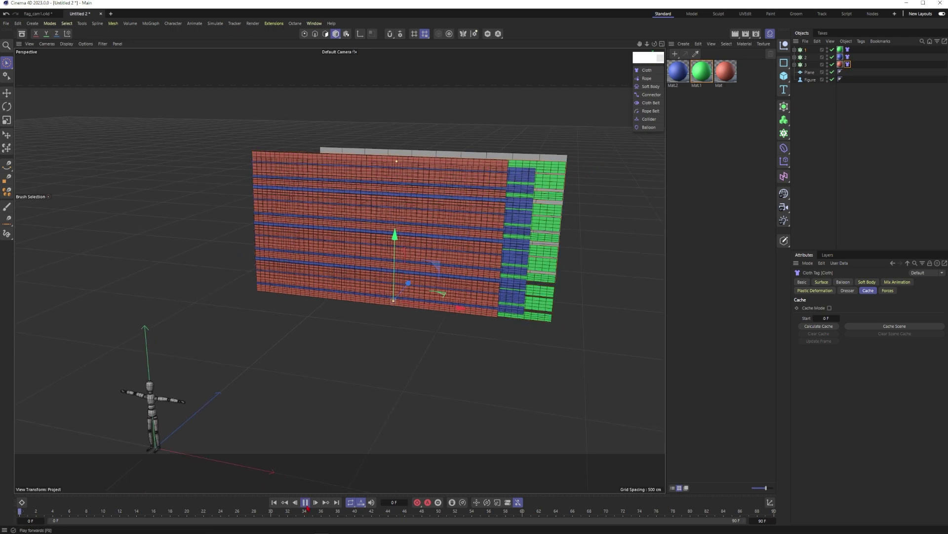
pyautogui.click(305, 503)
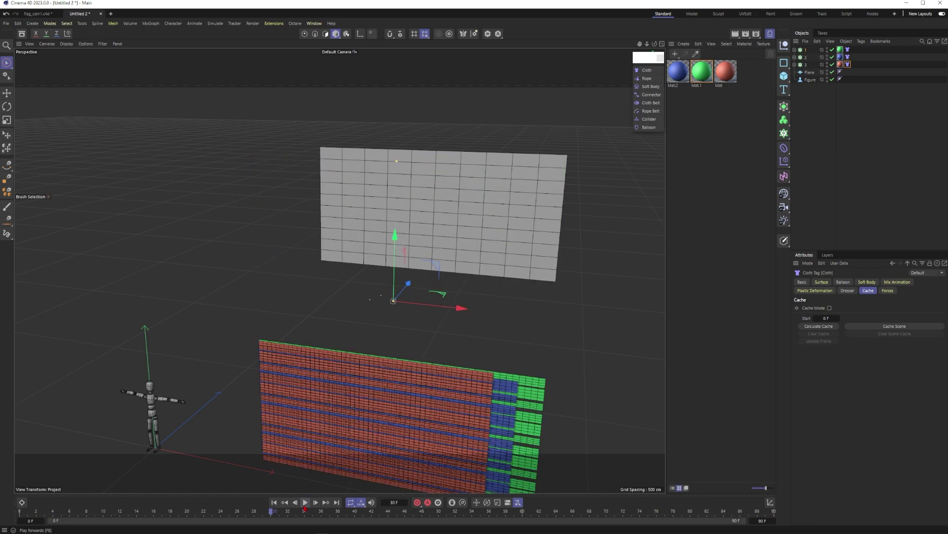
pyautogui.click(275, 503)
# Step: Add a plane as a floor below the strips and enlarge it to about 1427 by 1306 cm
pyautogui.click(847, 148)
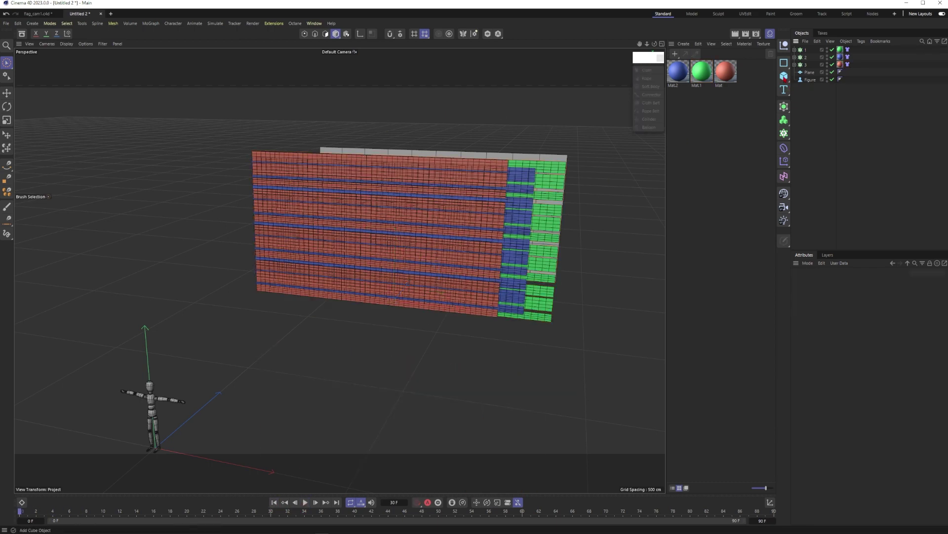
pyautogui.click(790, 78)
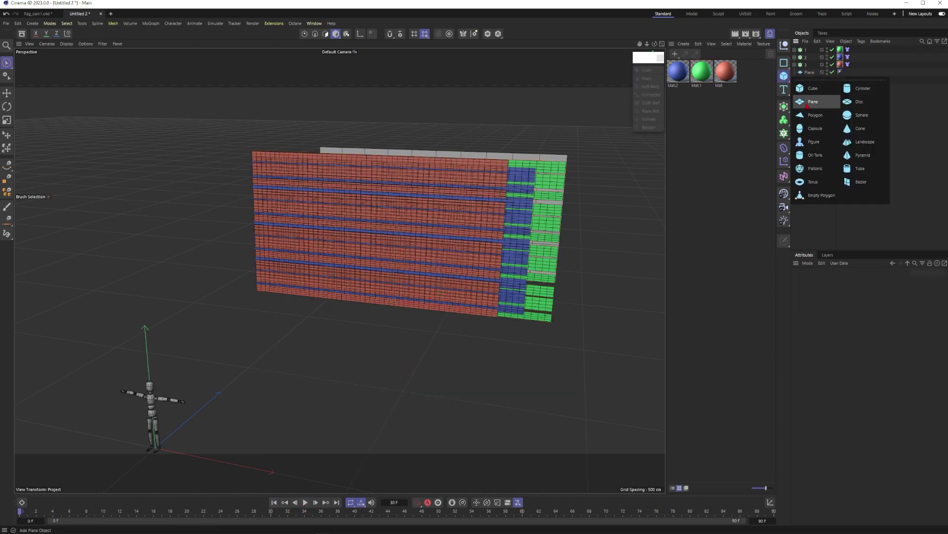
pyautogui.click(818, 102)
pyautogui.keyDown('alt'); pyautogui.moveTo(510, 254); pyautogui.dragTo(452, 197, button='middle'); pyautogui.keyUp('alt')
pyautogui.moveTo(175, 422); pyautogui.dragTo(424, 423)
pyautogui.keyDown('alt'); pyautogui.moveTo(424, 425); pyautogui.dragTo(388, 437, button='right'); pyautogui.keyUp('alt')
pyautogui.keyDown('alt'); pyautogui.moveTo(388, 437); pyautogui.dragTo(283, 327, button='middle'); pyautogui.keyUp('alt')
pyautogui.moveTo(333, 342); pyautogui.dragTo(482, 363)
pyautogui.moveTo(292, 316); pyautogui.dragTo(318, 292)
pyautogui.keyDown('alt'); pyautogui.moveTo(301, 299); pyautogui.dragTo(350, 292); pyautogui.keyUp('alt')
pyautogui.scroll(4, 349, 292)
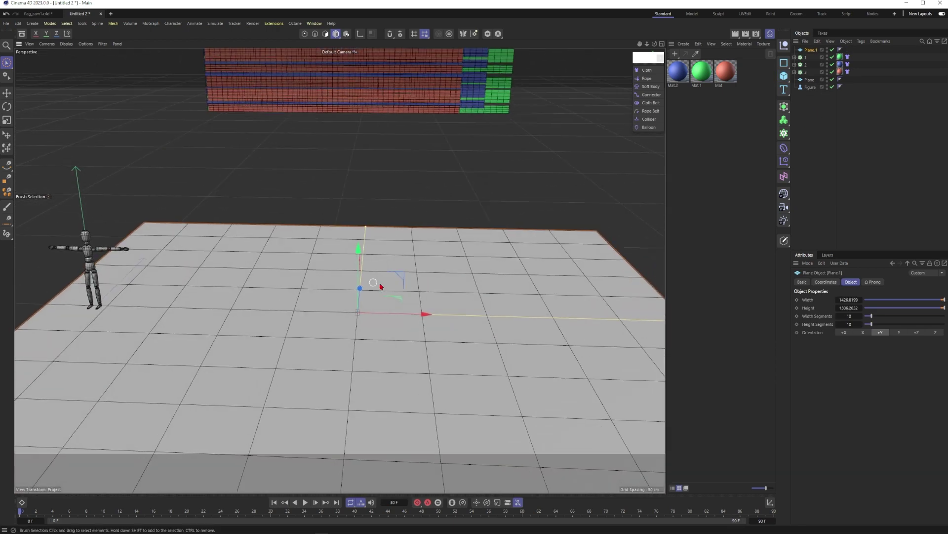
# Step: Add a Collider tag to the floor plane
pyautogui.click(658, 119)
pyautogui.click(512, 184)
pyautogui.scroll(-3, 512, 184)
pyautogui.keyDown('alt'); pyautogui.moveTo(407, 258); pyautogui.dragTo(395, 316, button='middle'); pyautogui.keyUp('alt')
# Step: Play the simulation and examine up close how the strips land on the floor plane
pyautogui.click(305, 501)
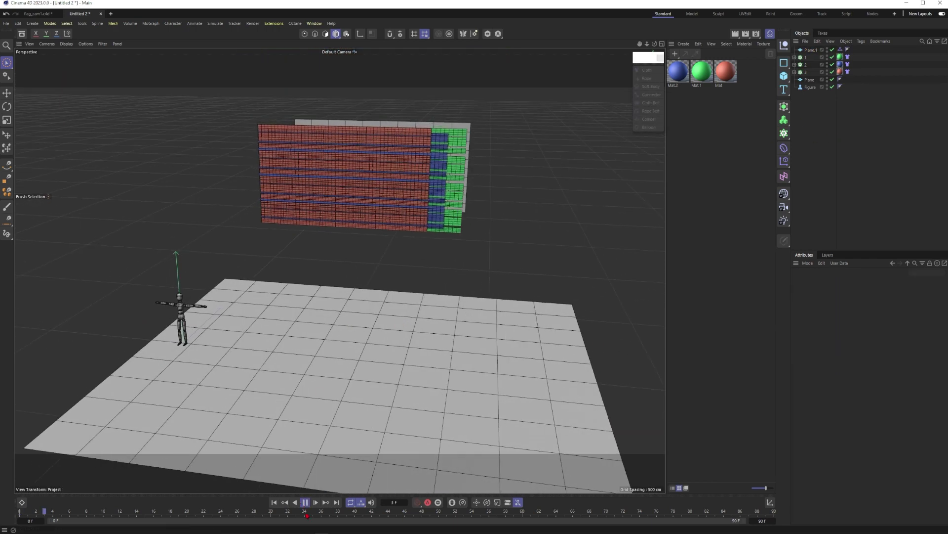
pyautogui.click(305, 503)
pyautogui.keyDown('alt'); pyautogui.moveTo(369, 349); pyautogui.dragTo(483, 324, button='right'); pyautogui.keyUp('alt')
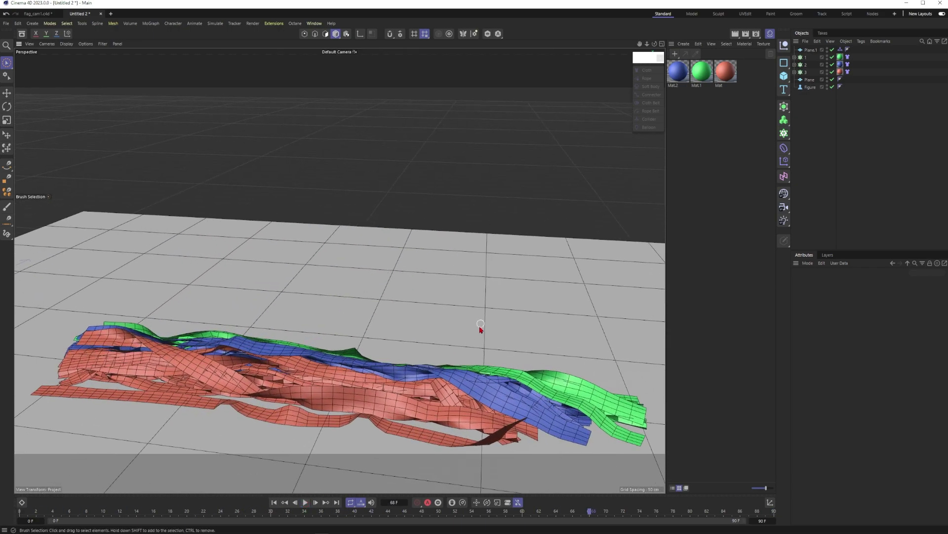
pyautogui.keyDown('alt'); pyautogui.moveTo(412, 388); pyautogui.dragTo(405, 317, button='middle'); pyautogui.keyUp('alt')
pyautogui.keyDown('alt'); pyautogui.moveTo(405, 318); pyautogui.dragTo(330, 334); pyautogui.keyUp('alt')
pyautogui.keyDown('alt'); pyautogui.moveTo(331, 335); pyautogui.dragTo(296, 348, button='right'); pyautogui.keyUp('alt')
pyautogui.keyDown('alt'); pyautogui.moveTo(393, 293); pyautogui.dragTo(424, 207); pyautogui.keyUp('alt')
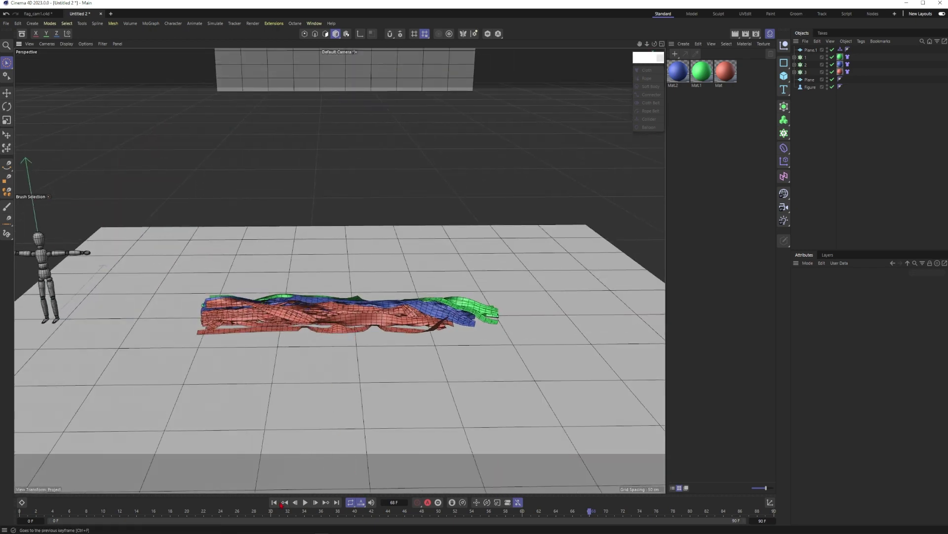
# Step: Replay the falling strips from a wider view and return to the first frame
pyautogui.click(306, 502)
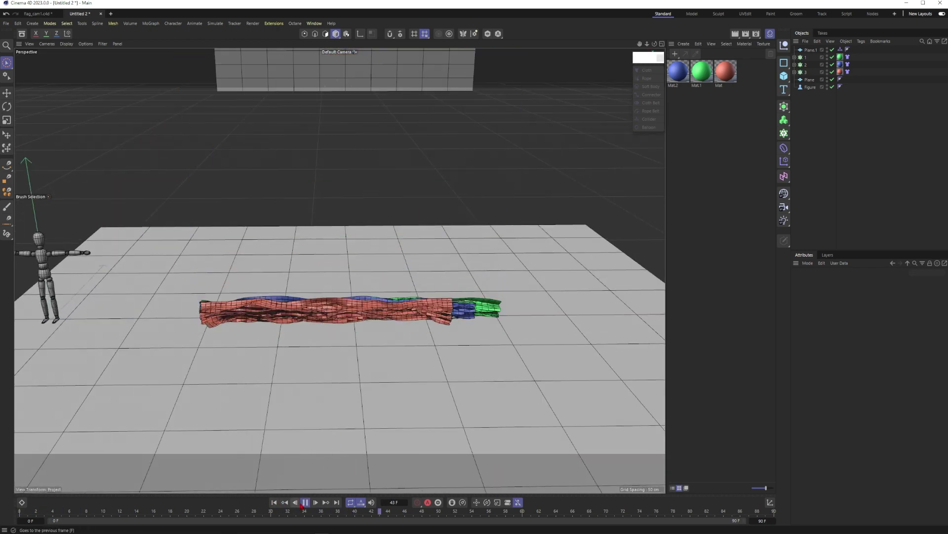
pyautogui.keyDown('alt'); pyautogui.moveTo(385, 289); pyautogui.dragTo(393, 326, button='middle'); pyautogui.keyUp('alt')
pyautogui.keyDown('alt'); pyautogui.moveTo(394, 326); pyautogui.dragTo(361, 340, button='right'); pyautogui.keyUp('alt')
pyautogui.click(274, 502)
# Step: Add a cylinder and move it up to the starting edge of the layered strips
pyautogui.keyDown('alt'); pyautogui.moveTo(339, 269); pyautogui.dragTo(321, 331, button='middle'); pyautogui.keyUp('alt')
pyautogui.keyDown('alt'); pyautogui.moveTo(348, 274); pyautogui.dragTo(415, 251, button='right'); pyautogui.keyUp('alt')
pyautogui.keyDown('alt'); pyautogui.moveTo(343, 230); pyautogui.dragTo(387, 274, button='middle'); pyautogui.keyUp('alt')
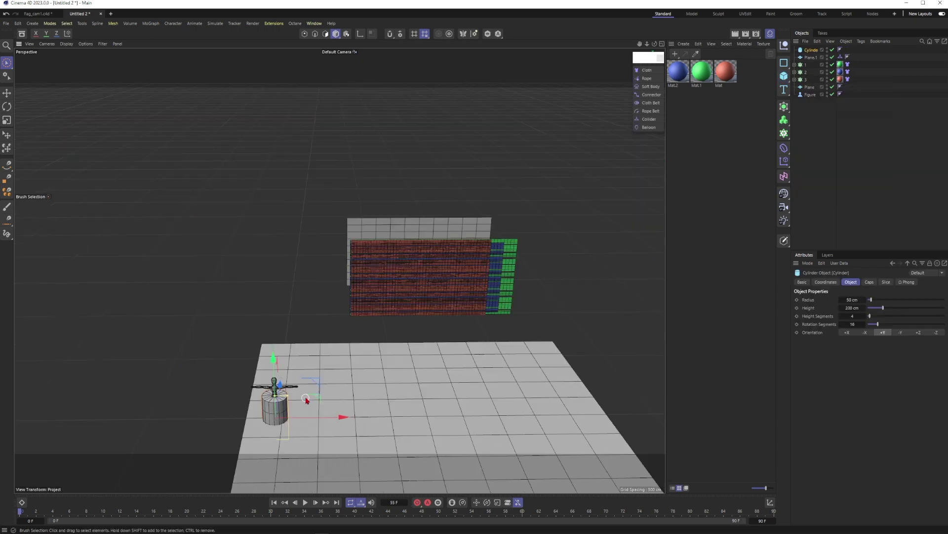
pyautogui.moveTo(275, 398); pyautogui.dragTo(328, 296)
pyautogui.scroll(3, 314, 270)
pyautogui.click(368, 264)
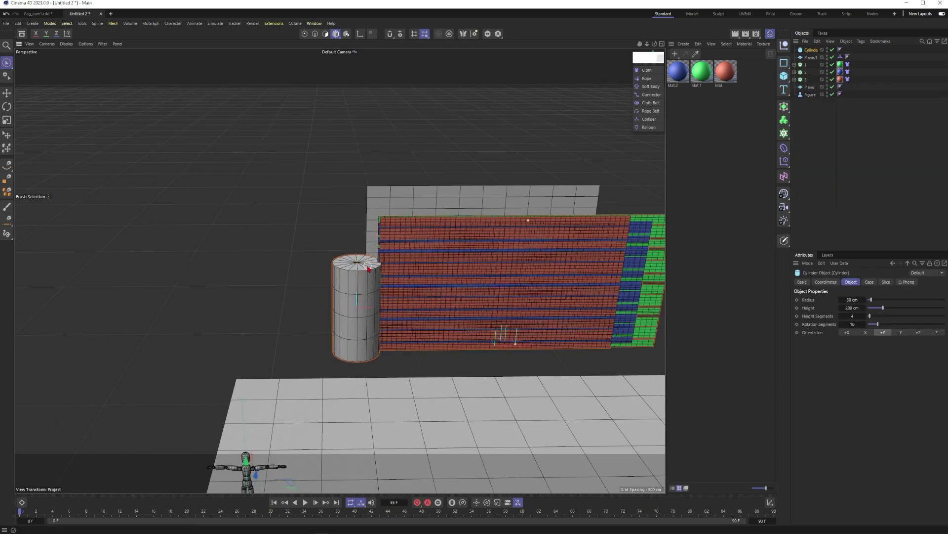
pyautogui.hotkey('ctrl', 'z')
# Step: Slim the cylinder to a radius of about 6.6 cm and stretch it to about 421 cm tall
pyautogui.keyDown('alt'); pyautogui.moveTo(364, 267); pyautogui.dragTo(354, 286); pyautogui.keyUp('alt')
pyautogui.scroll(5, 353, 286)
pyautogui.moveTo(397, 254); pyautogui.dragTo(358, 256)
pyautogui.moveTo(420, 271); pyautogui.dragTo(420, 252)
pyautogui.moveTo(394, 208); pyautogui.dragTo(398, 86)
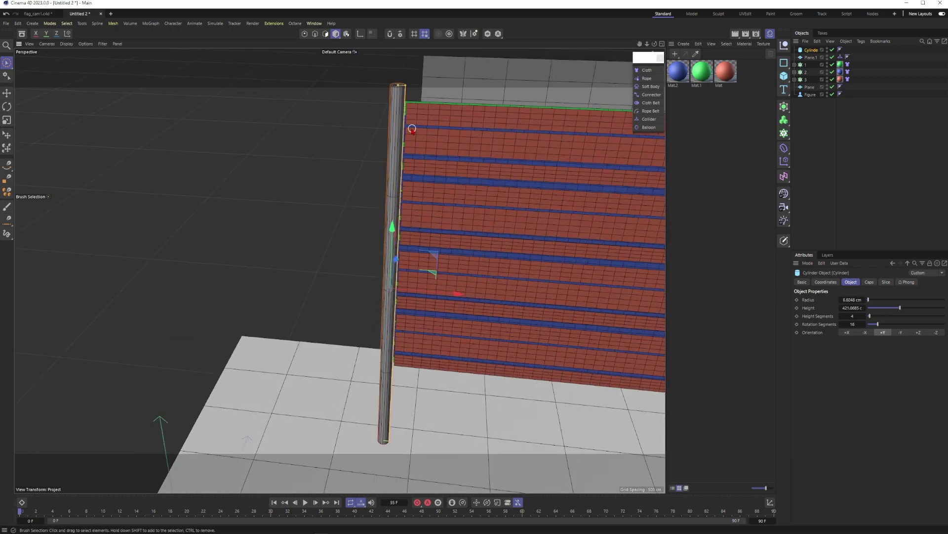
# Step: Lengthen the cylinder further and move it down so it forms a flagpole reaching from the strips to the floor
pyautogui.scroll(-3, 417, 126)
pyautogui.moveTo(402, 205)
pyautogui.keyDown('alt'); pyautogui.mouseDown()
pyautogui.moveTo(402, 177)
pyautogui.moveTo(398, 205)
pyautogui.mouseUp(); pyautogui.keyUp('alt')
pyautogui.scroll(-1, 408, 153)
pyautogui.scroll(-3, 408, 153)
pyautogui.moveTo(400, 124); pyautogui.dragTo(401, 41)
pyautogui.moveTo(399, 170); pyautogui.dragTo(385, 260)
pyautogui.click(476, 161)
# Step: Set the flagpole cylinder's height segments to 150
pyautogui.keyDown('alt'); pyautogui.moveTo(350, 179); pyautogui.dragTo(301, 173); pyautogui.keyUp('alt')
pyautogui.scroll(3, 299, 159)
pyautogui.keyDown('alt'); pyautogui.moveTo(348, 141); pyautogui.dragTo(340, 165); pyautogui.keyUp('alt')
pyautogui.scroll(8, 284, 129)
pyautogui.scroll(-6, 283, 130)
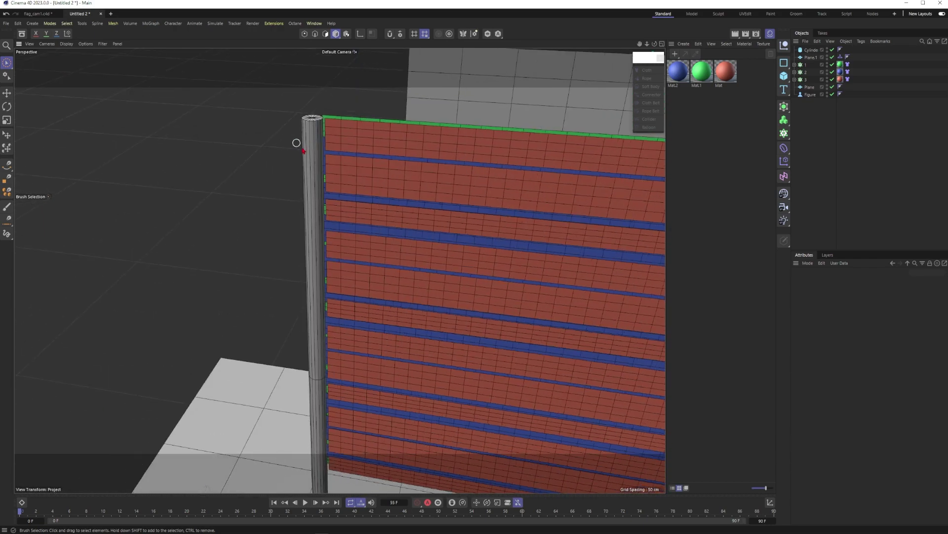
pyautogui.click(314, 158)
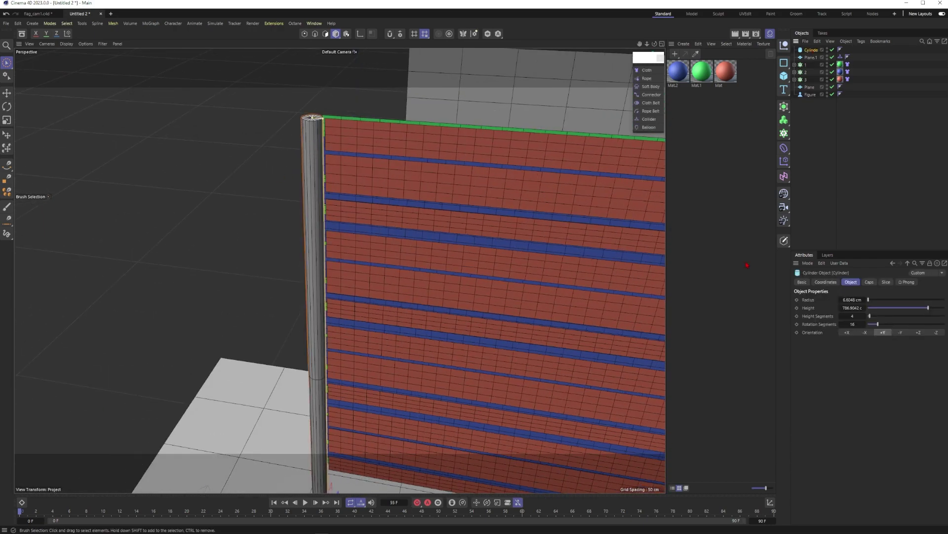
pyautogui.moveTo(888, 318); pyautogui.dragTo(940, 316)
pyautogui.press('Return')
pyautogui.press('Return')
pyautogui.keyDown('alt'); pyautogui.moveTo(350, 174); pyautogui.dragTo(320, 133); pyautogui.keyUp('alt')
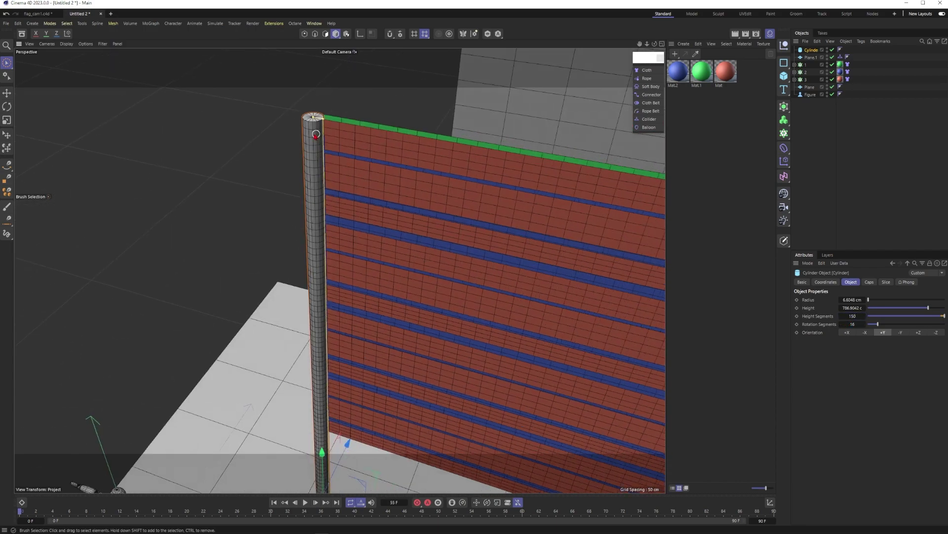
pyautogui.scroll(5, 323, 133)
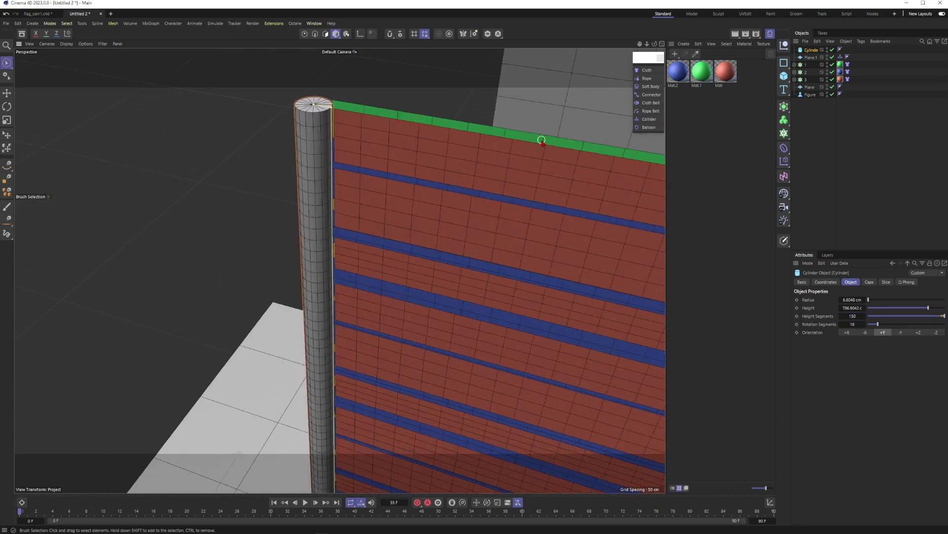
# Step: Add a Cloth tag to the flagpole cylinder
pyautogui.click(819, 131)
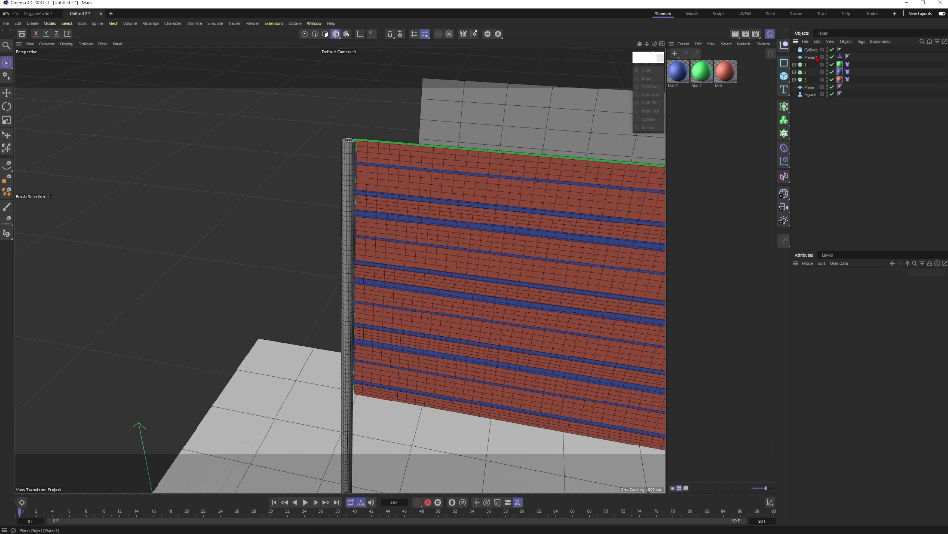
pyautogui.click(811, 50)
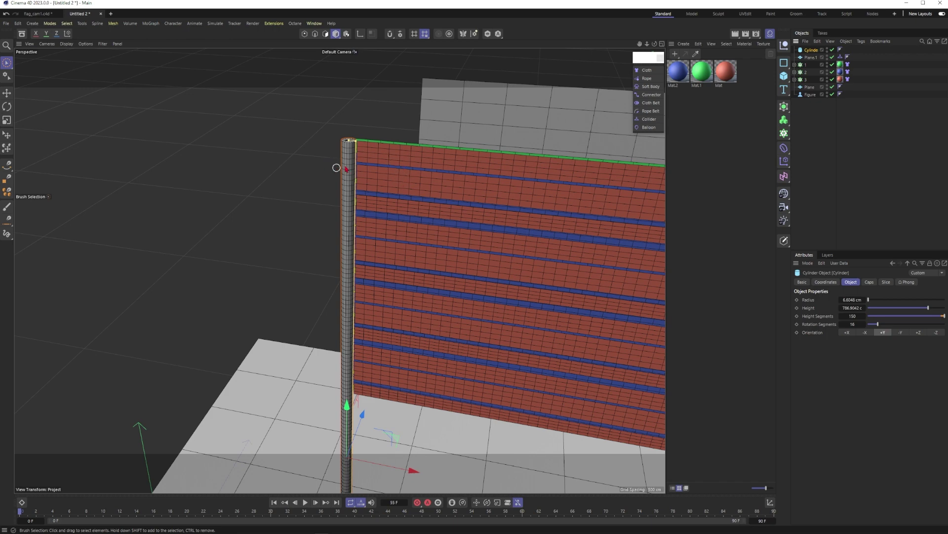
pyautogui.click(647, 71)
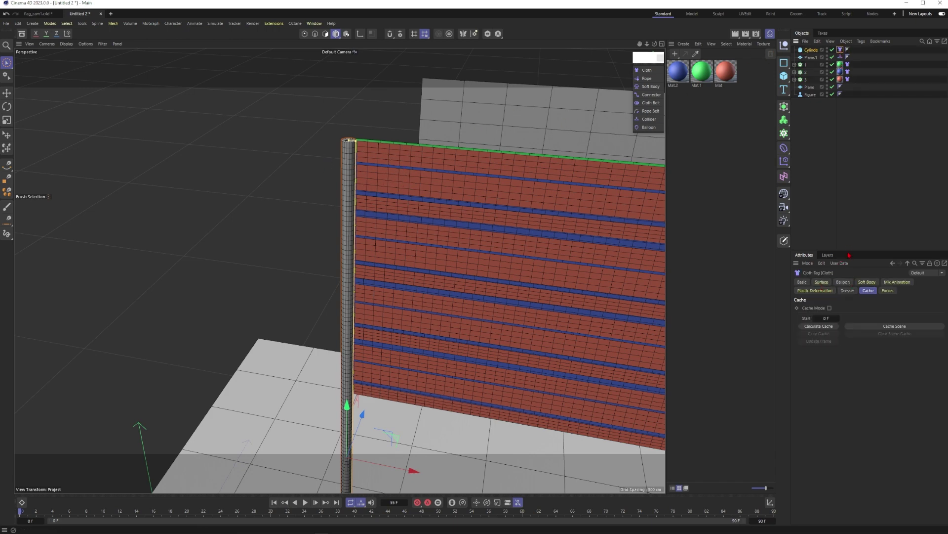
# Step: Lower the floor plane slightly to the foot of the flagpole
pyautogui.keyDown('alt'); pyautogui.moveTo(510, 276); pyautogui.dragTo(339, 268, button='right'); pyautogui.keyUp('alt')
pyautogui.keyDown('alt'); pyautogui.moveTo(419, 255); pyautogui.dragTo(429, 237); pyautogui.keyUp('alt')
pyautogui.click(414, 272)
pyautogui.moveTo(530, 230); pyautogui.dragTo(530, 256)
pyautogui.keyDown('alt'); pyautogui.moveTo(437, 196); pyautogui.dragTo(426, 245, button='middle'); pyautogui.keyUp('alt')
pyautogui.keyDown('alt'); pyautogui.moveTo(428, 174); pyautogui.dragTo(438, 213); pyautogui.keyUp('alt')
# Step: Play the simulation to test the flagpole with its Cloth tag, and return to the first frame
pyautogui.click(305, 506)
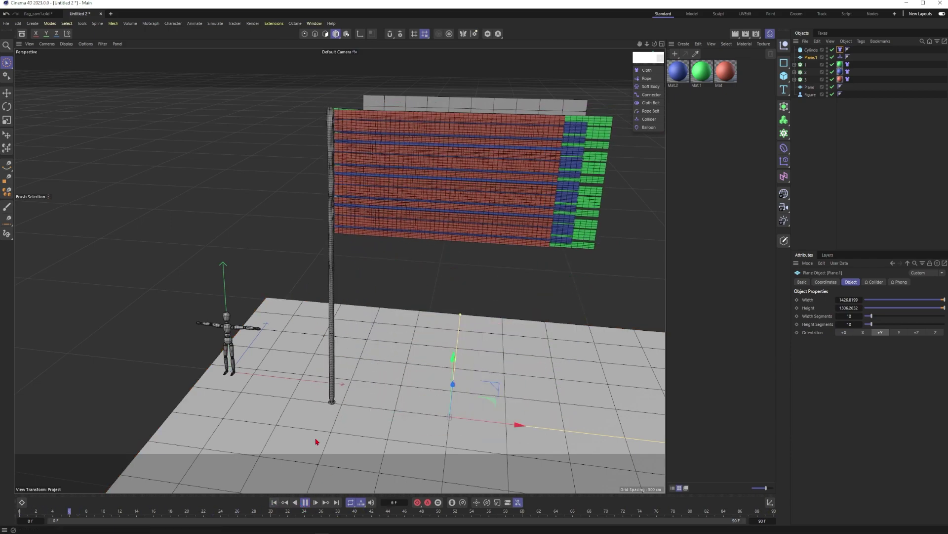
pyautogui.click(304, 502)
pyautogui.click(274, 502)
pyautogui.keyDown('alt'); pyautogui.moveTo(337, 266); pyautogui.dragTo(349, 307, button='middle'); pyautogui.keyUp('alt')
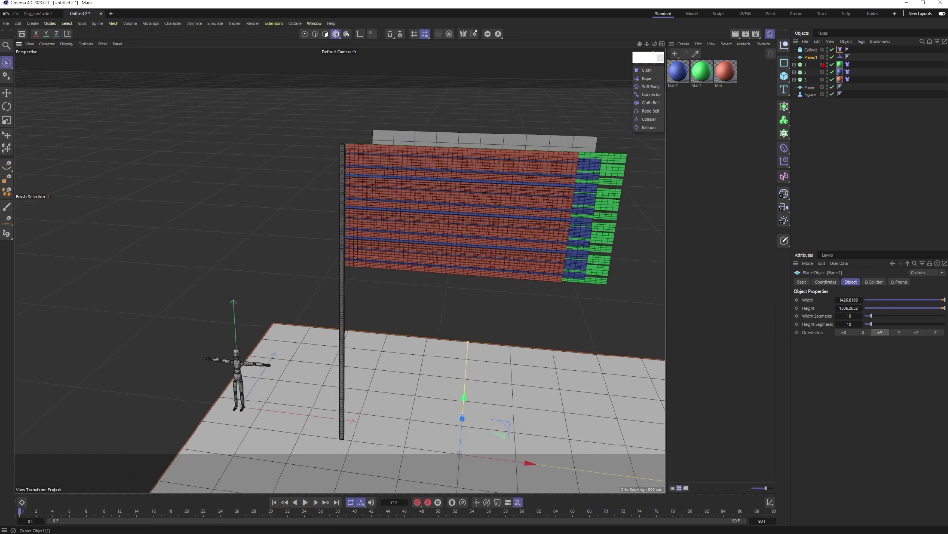
# Step: Set the mass of the flagpole's Cloth tag to 9900 and play the simulation from the first frame to test it
pyautogui.click(840, 50)
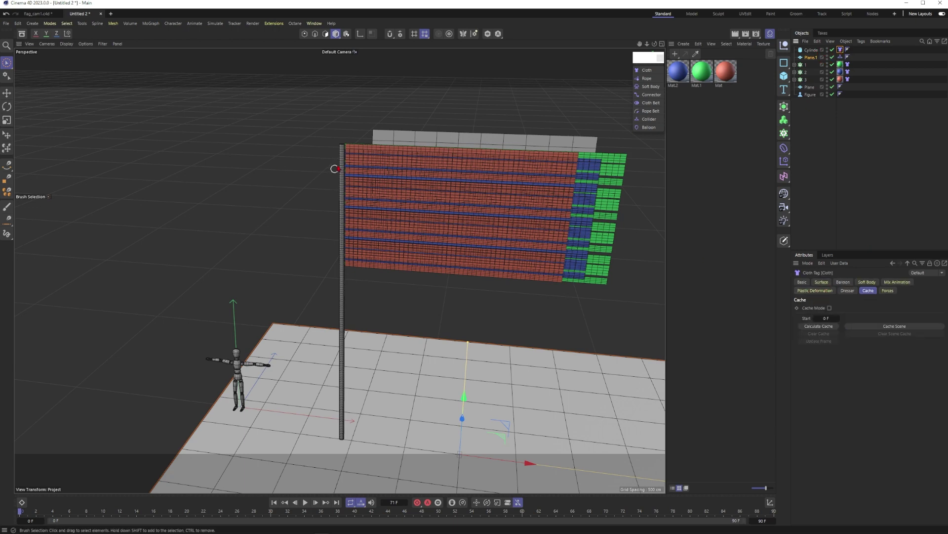
pyautogui.click(821, 282)
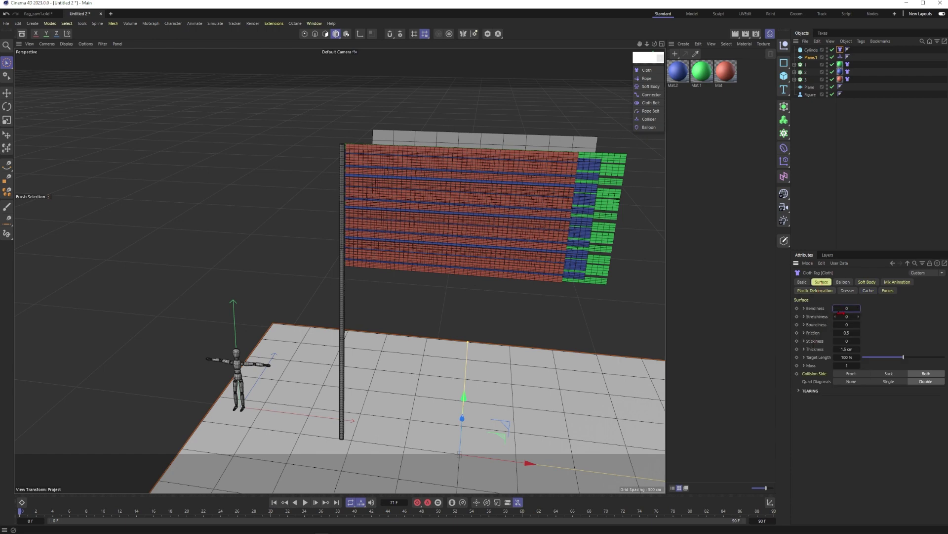
pyautogui.click(846, 364)
pyautogui.write('1')
pyautogui.press('Return')
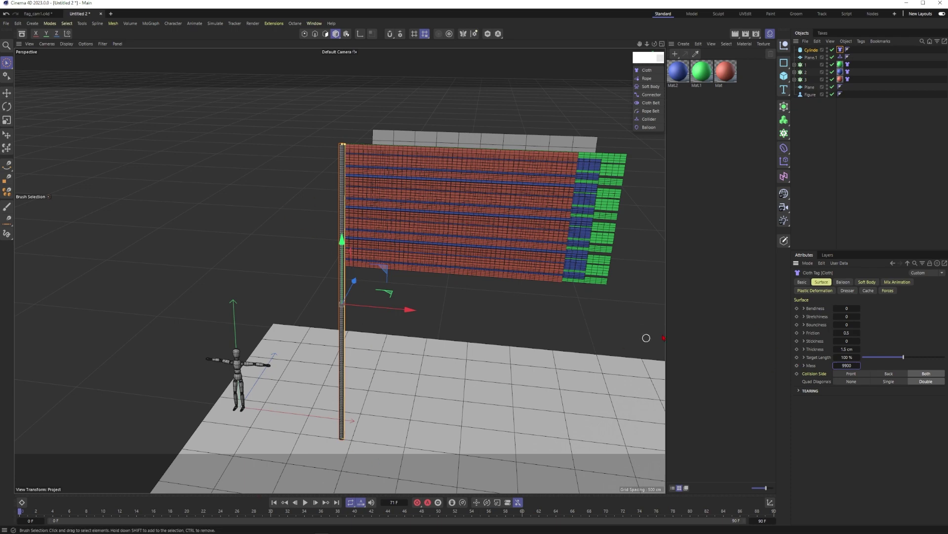
pyautogui.click(305, 502)
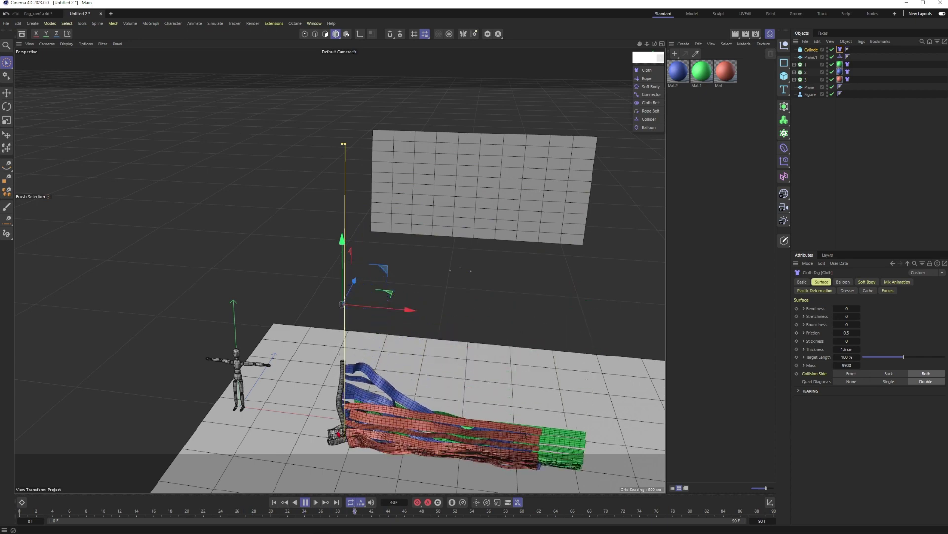
pyautogui.click(305, 502)
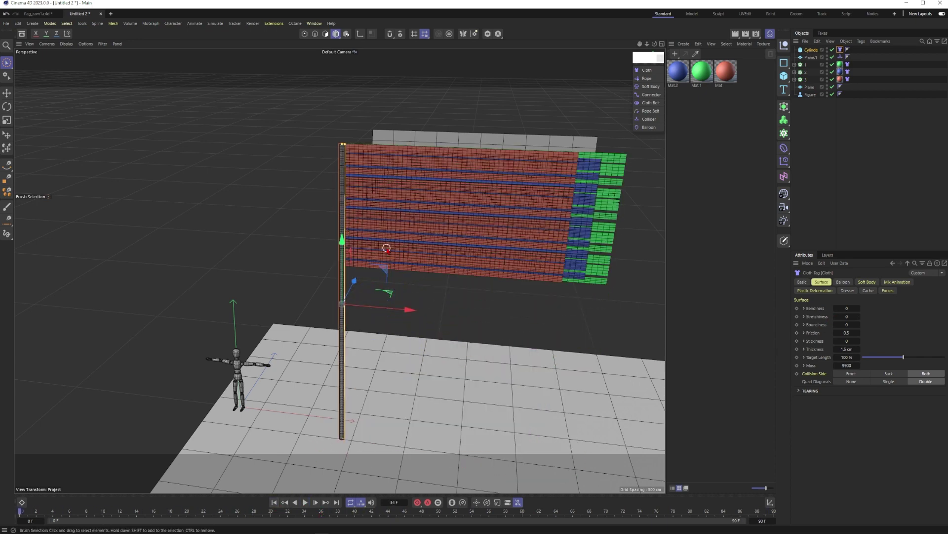
# Step: Set the gravity to 0 cm in the project's simulation scene settings
pyautogui.click(408, 272)
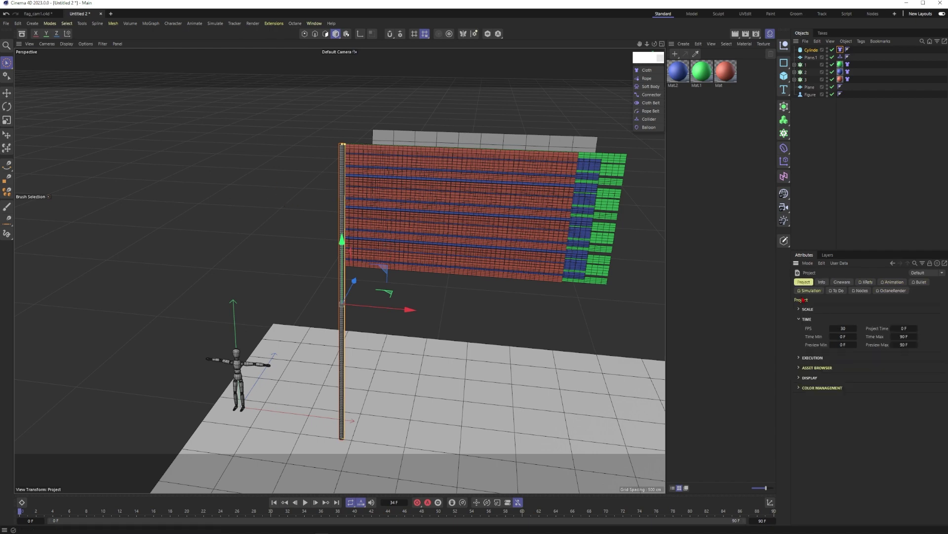
pyautogui.click(809, 290)
pyautogui.click(803, 309)
pyautogui.doubleClick(866, 334)
pyautogui.click(852, 185)
# Step: Detach the simulation forces list as a floating palette and add a Turbulence force to the scene
pyautogui.keyDown('alt'); pyautogui.moveTo(429, 224); pyautogui.dragTo(385, 276, button='middle'); pyautogui.keyUp('alt')
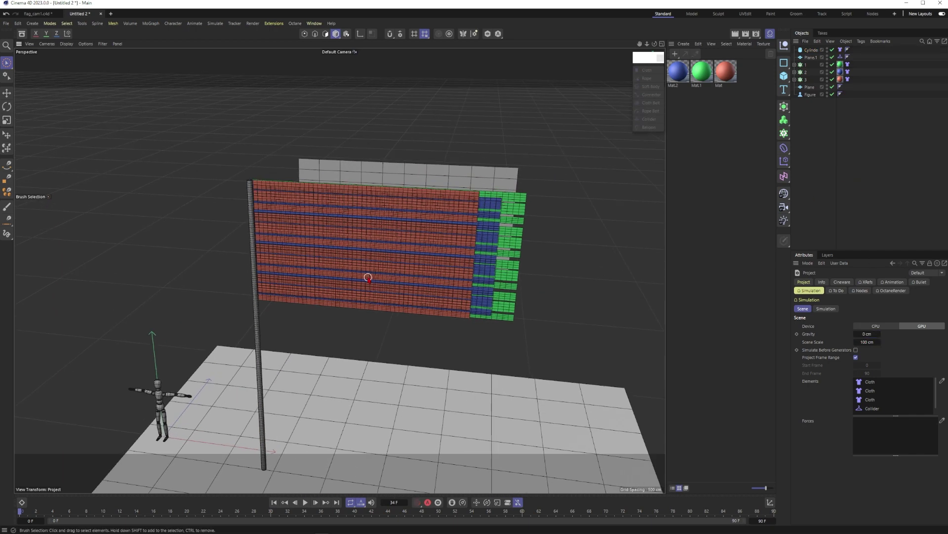
pyautogui.keyDown('alt'); pyautogui.moveTo(368, 278); pyautogui.dragTo(369, 262); pyautogui.keyUp('alt')
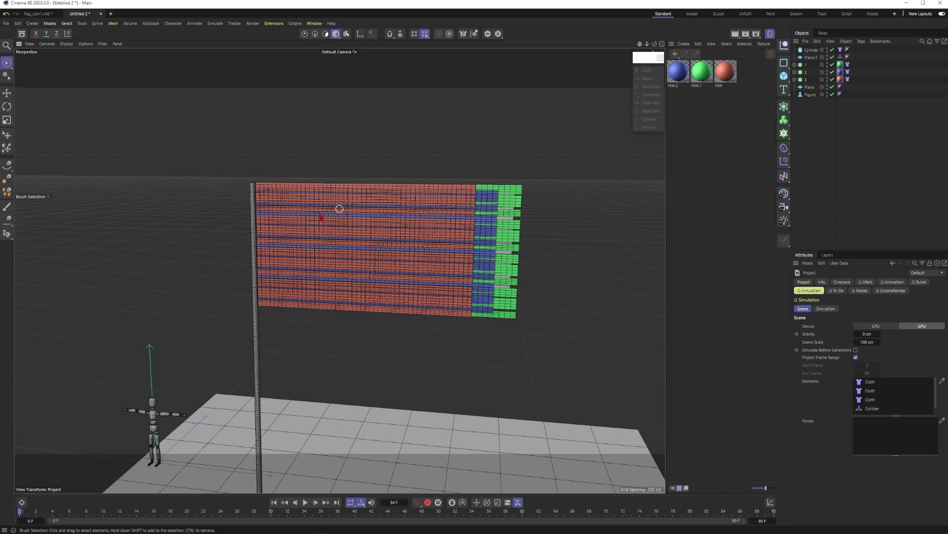
pyautogui.keyDown('alt'); pyautogui.moveTo(301, 254); pyautogui.dragTo(339, 269, button='middle'); pyautogui.keyUp('alt')
pyautogui.keyDown('alt'); pyautogui.moveTo(347, 222); pyautogui.dragTo(383, 236); pyautogui.keyUp('alt')
pyautogui.click(216, 24)
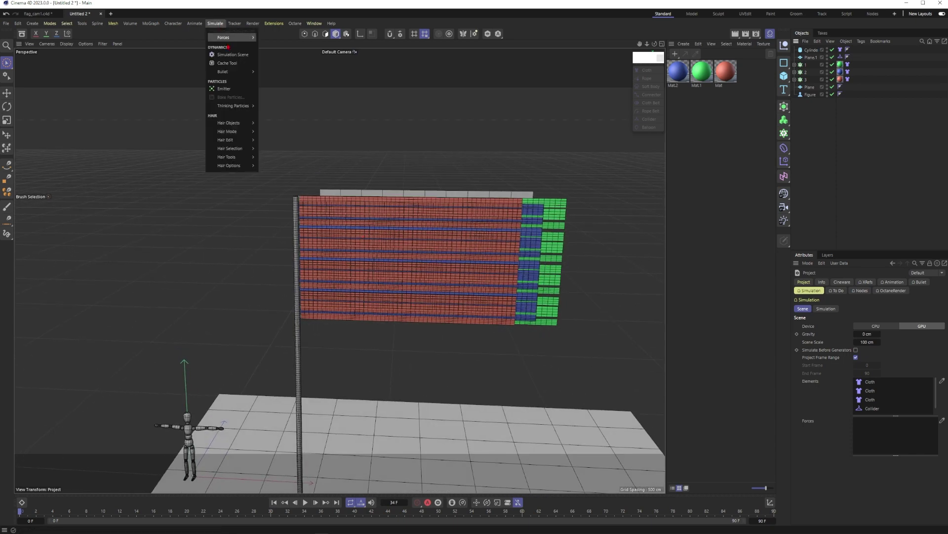
pyautogui.moveTo(232, 38)
pyautogui.click(275, 35)
pyautogui.moveTo(268, 39); pyautogui.dragTo(612, 62)
pyautogui.click(614, 129)
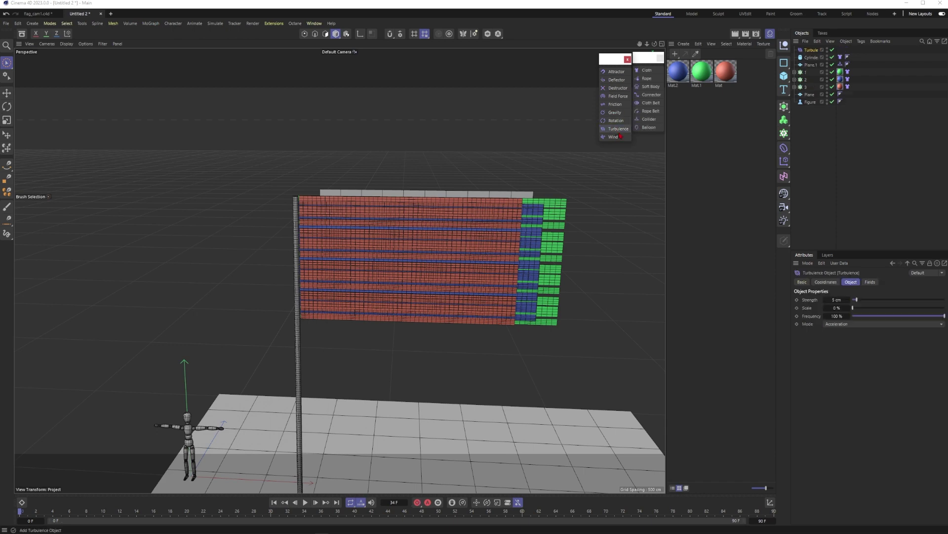
# Step: Move the turbulence above the flag and set its strength to 50 cm and its scale to 10%
pyautogui.scroll(-4, 494, 231)
pyautogui.moveTo(336, 350); pyautogui.dragTo(494, 123)
pyautogui.keyDown('alt'); pyautogui.moveTo(494, 123); pyautogui.dragTo(415, 141, button='middle'); pyautogui.keyUp('alt')
pyautogui.press('Tab')
pyautogui.write('10')
pyautogui.press('Return')
pyautogui.scroll(4, 413, 280)
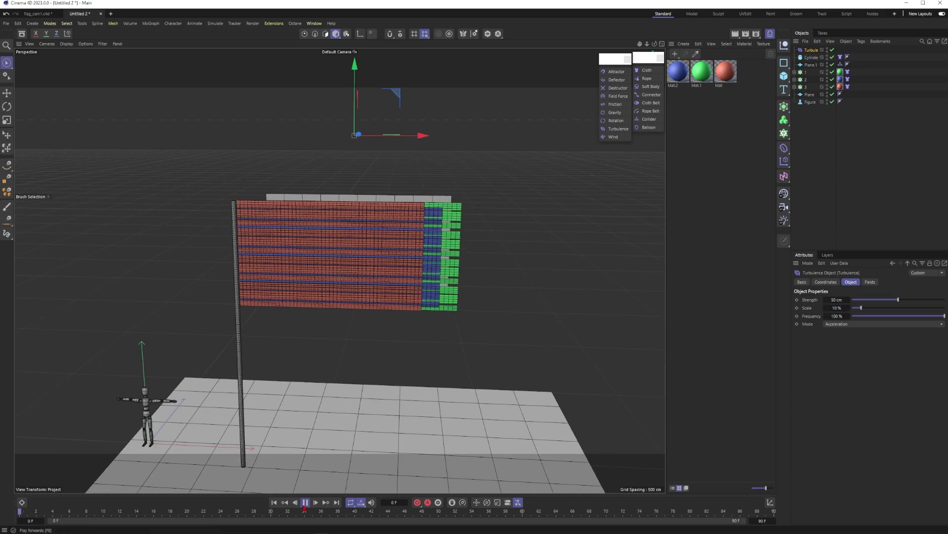
# Step: Play the simulation to test the turbulence on the ribbons and flagpole, and return to the first frame
pyautogui.click(304, 505)
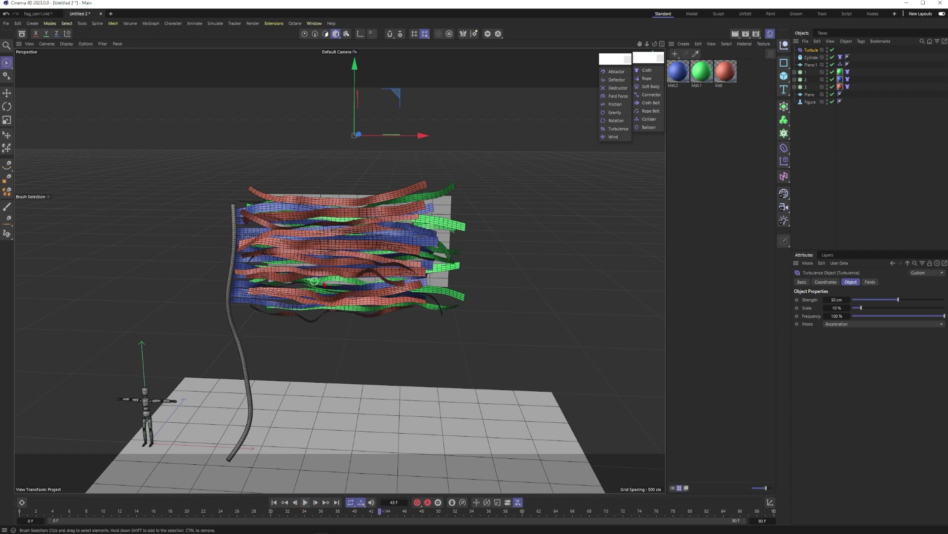
pyautogui.click(306, 503)
pyautogui.click(306, 503)
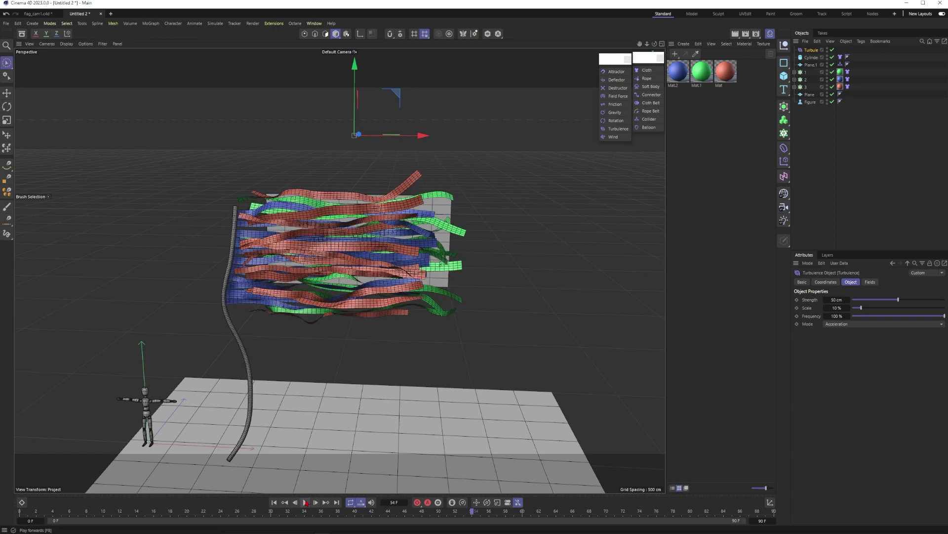
pyautogui.click(274, 502)
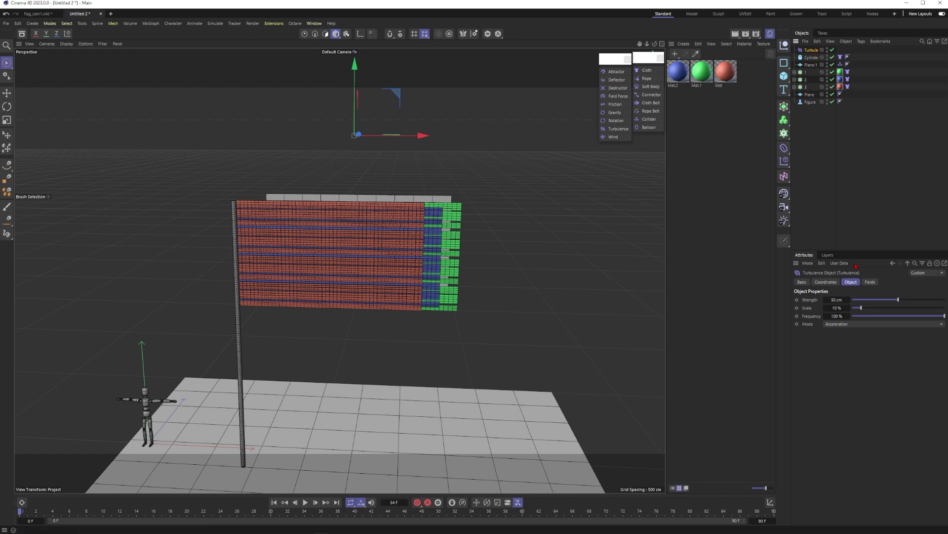
# Step: Add a Linear Field to the turbulence's fields and place it over the flag beside the flagpole
pyautogui.click(870, 282)
pyautogui.click(811, 354)
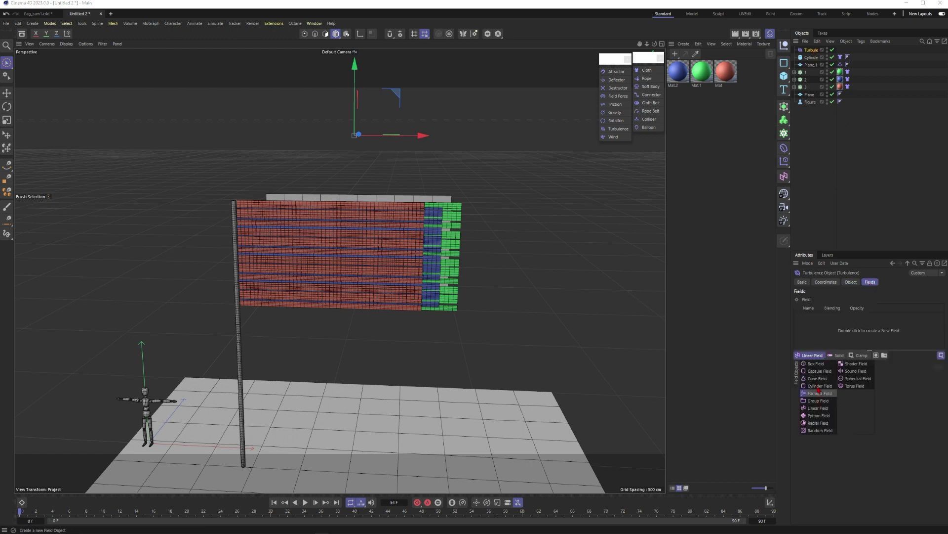
pyautogui.click(816, 356)
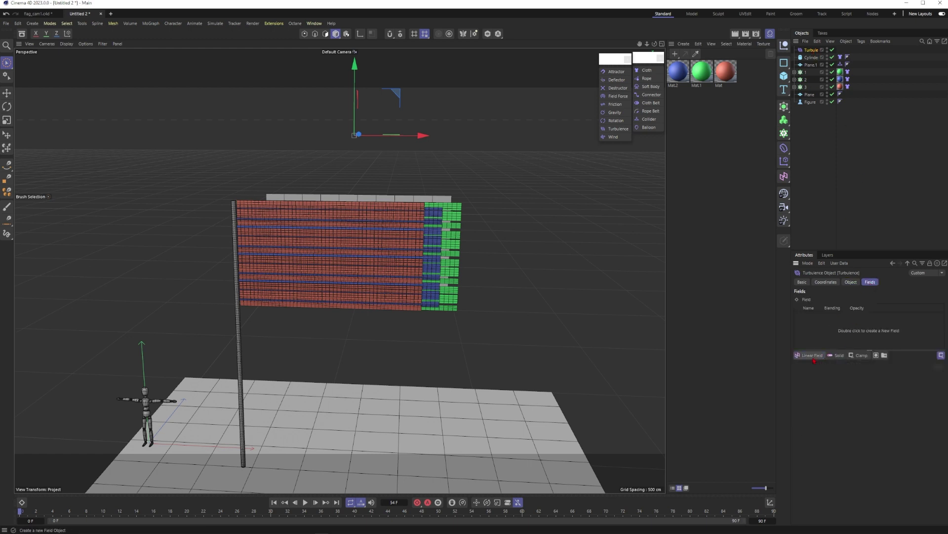
pyautogui.moveTo(396, 93); pyautogui.dragTo(332, 198)
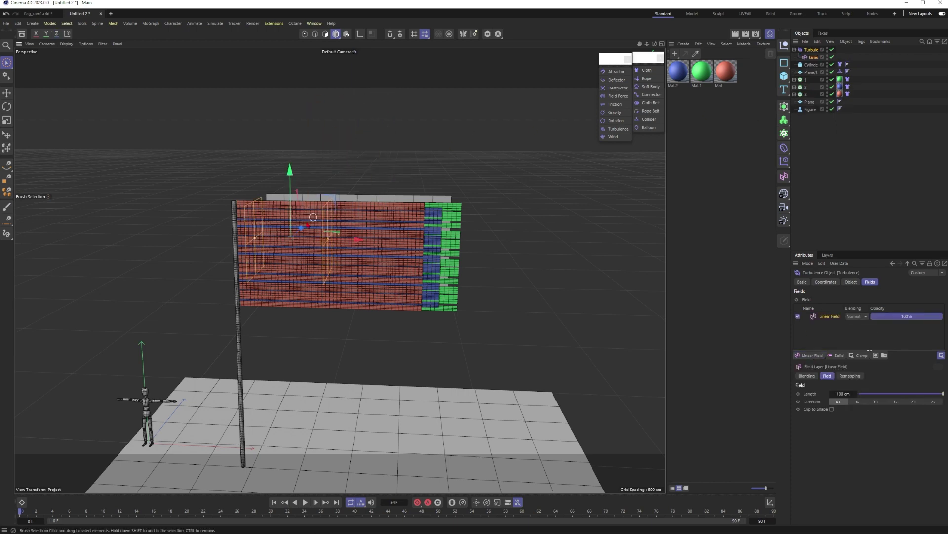
pyautogui.keyDown('alt'); pyautogui.moveTo(295, 237); pyautogui.dragTo(304, 225); pyautogui.keyUp('alt')
pyautogui.scroll(4, 269, 247)
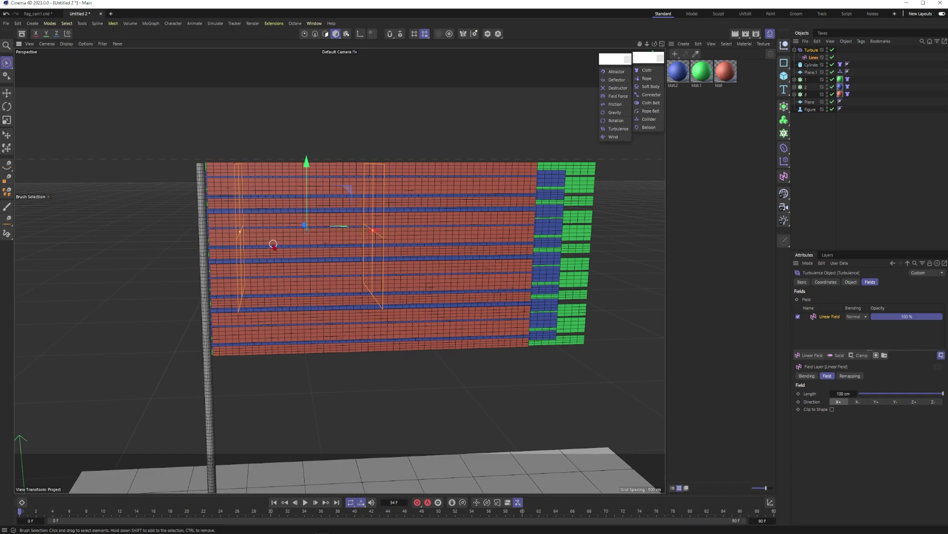
pyautogui.keyDown('alt'); pyautogui.moveTo(280, 245); pyautogui.dragTo(278, 240); pyautogui.keyUp('alt')
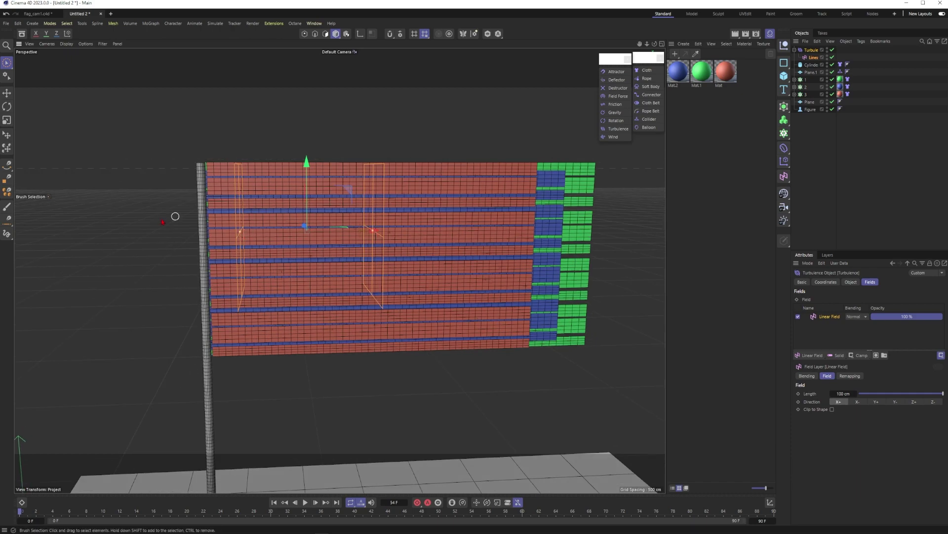
pyautogui.scroll(-3, 199, 217)
pyautogui.keyDown('alt'); pyautogui.moveTo(198, 217); pyautogui.dragTo(225, 222); pyautogui.keyUp('alt')
pyautogui.scroll(3, 213, 229)
pyautogui.click(824, 152)
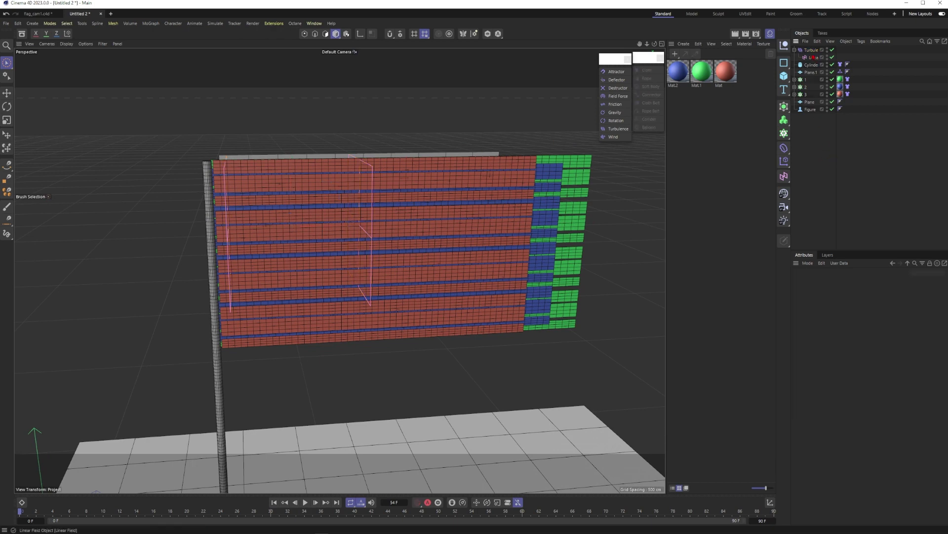
# Step: Play the simulation to test the field-limited turbulence, and set the mass of the flagpole's Cloth tag to 99999
pyautogui.scroll(-4, 277, 354)
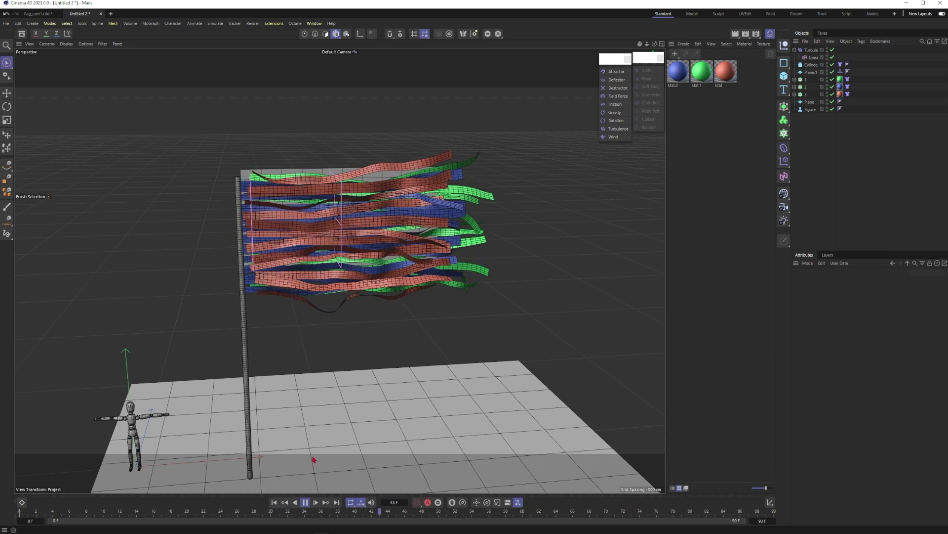
pyautogui.click(242, 317)
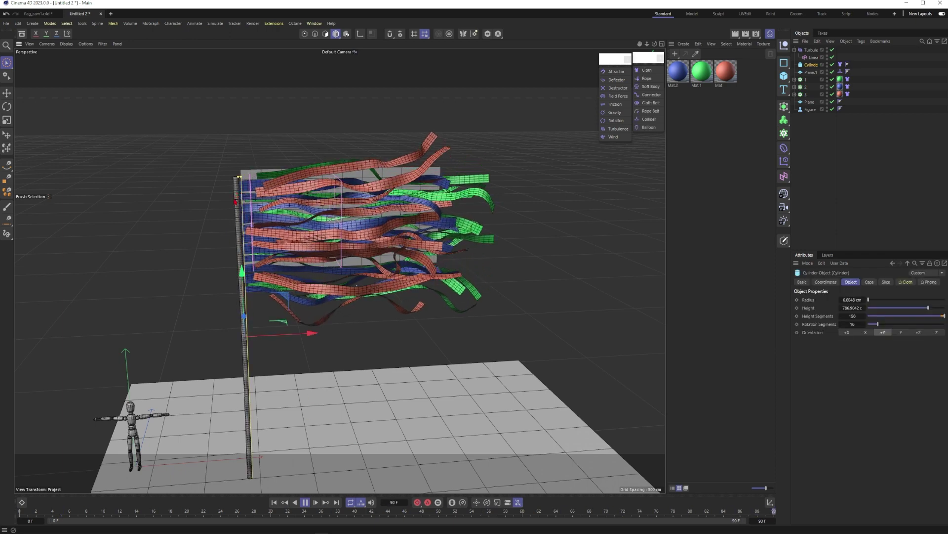
pyautogui.press('space')
pyautogui.click(840, 64)
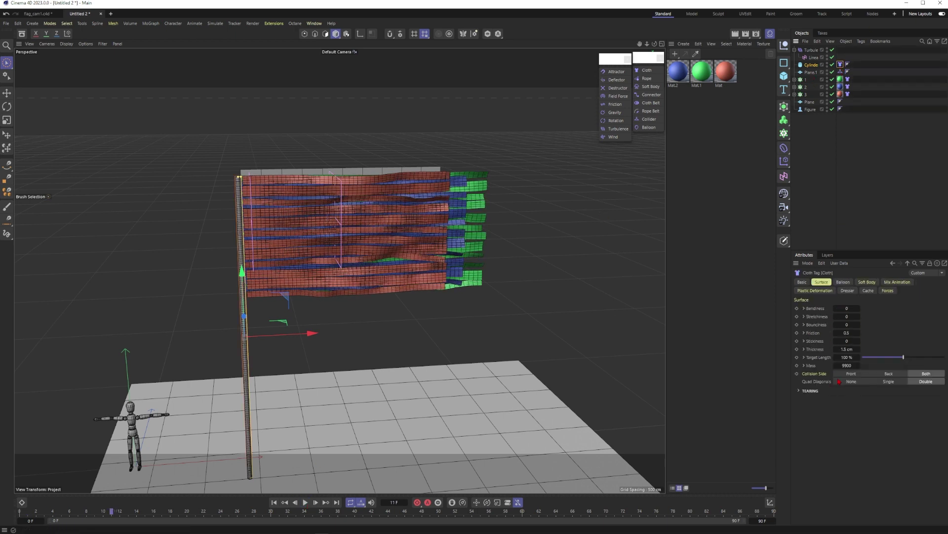
pyautogui.click(845, 365)
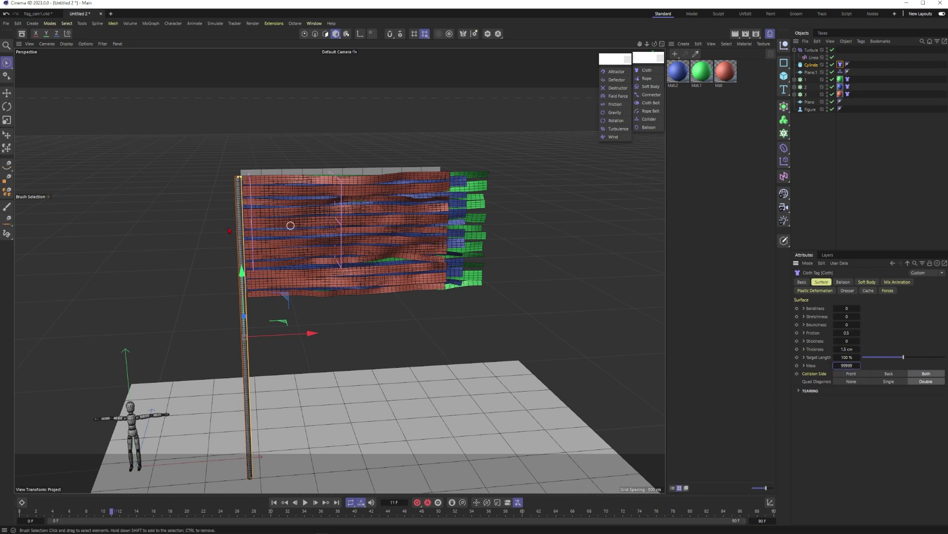
# Step: Add a Connector tag to the flagpole cylinder, set its search radius to 10 cm, and create the connections
pyautogui.scroll(5, 237, 195)
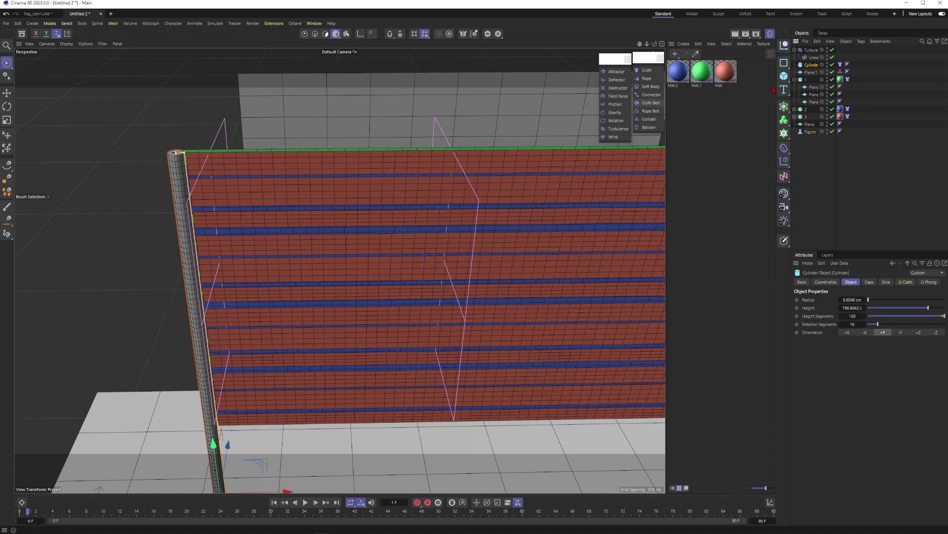
pyautogui.click(651, 96)
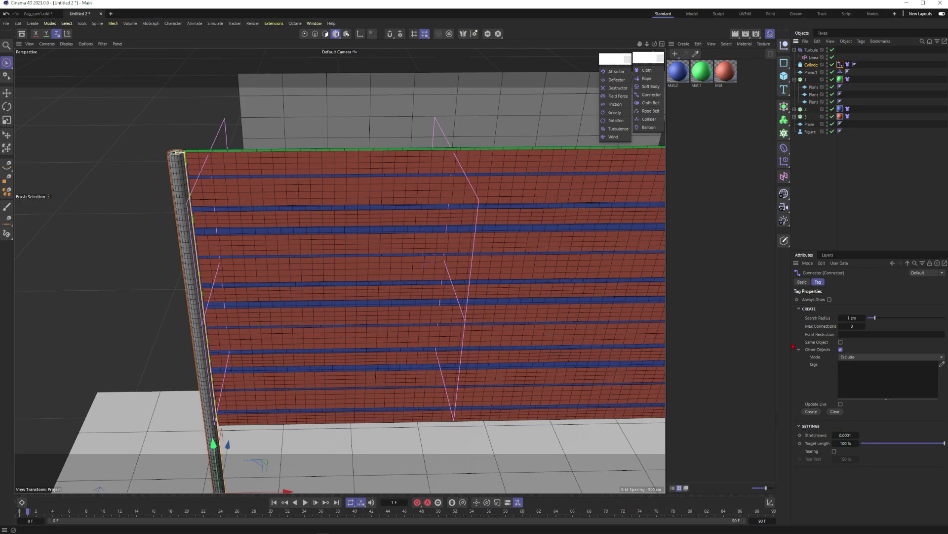
pyautogui.keyDown('alt'); pyautogui.moveTo(272, 262); pyautogui.dragTo(296, 248, button='middle'); pyautogui.keyUp('alt')
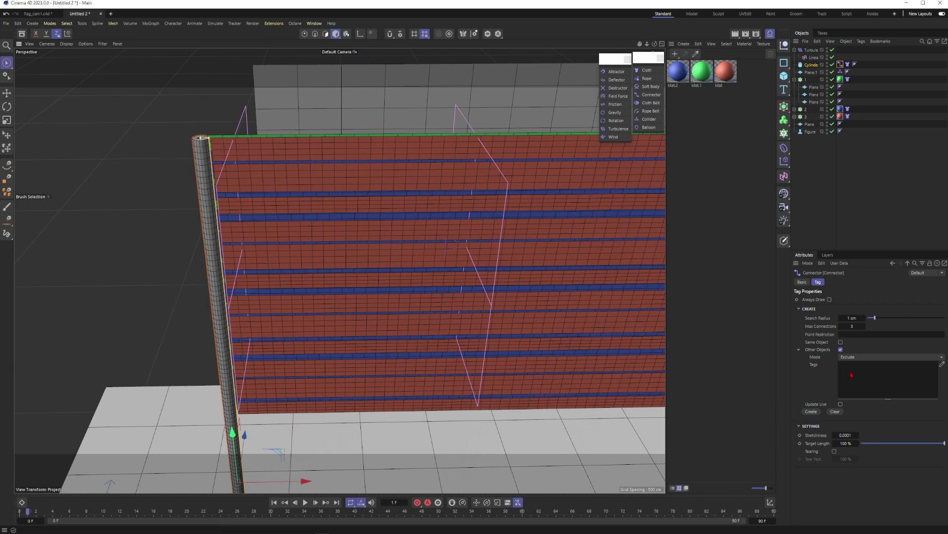
pyautogui.doubleClick(850, 317)
pyautogui.write('10')
pyautogui.press('Return')
pyautogui.click(810, 413)
# Step: Examine from several angles how the connections link the flagpole's points to the edges of the cloth strips
pyautogui.keyDown('alt'); pyautogui.moveTo(282, 185); pyautogui.dragTo(356, 156); pyautogui.keyUp('alt')
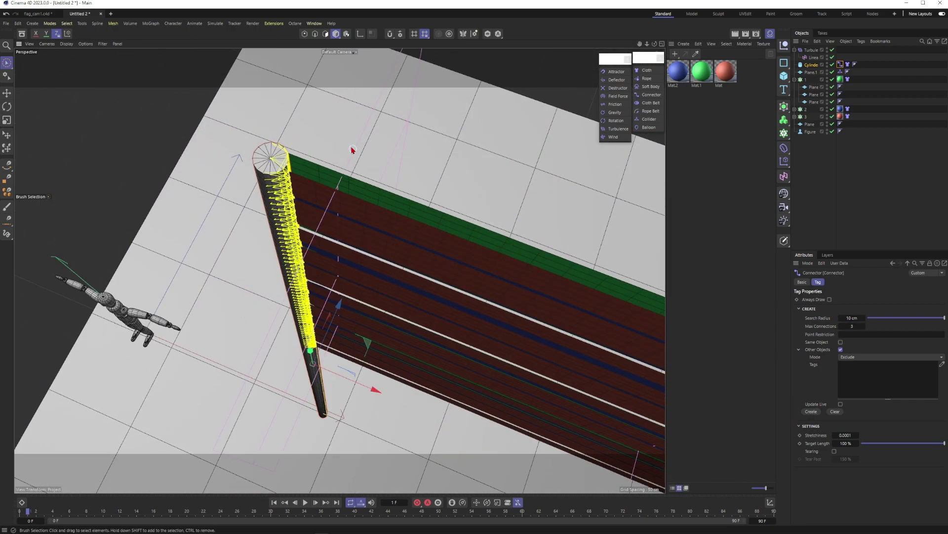
pyautogui.keyDown('alt'); pyautogui.moveTo(274, 172); pyautogui.dragTo(258, 163); pyautogui.keyUp('alt')
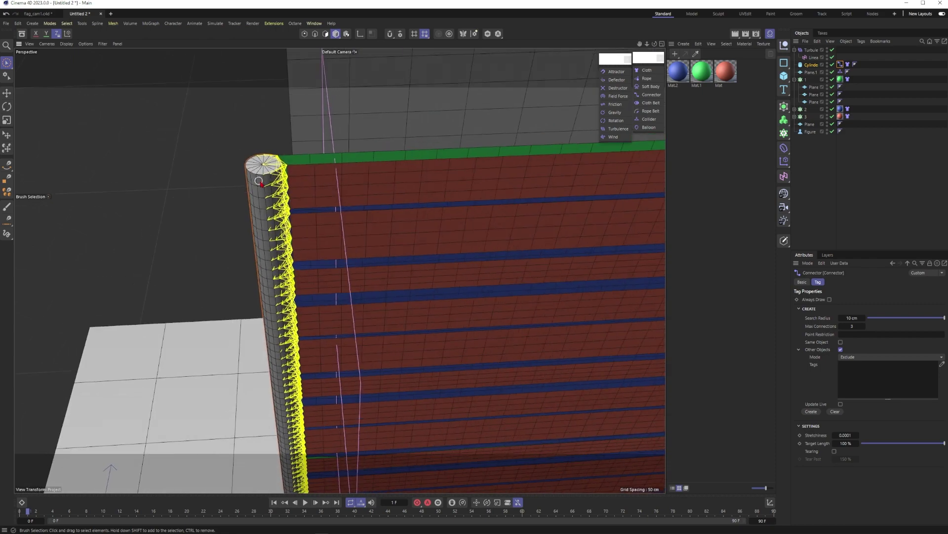
pyautogui.scroll(4, 338, 270)
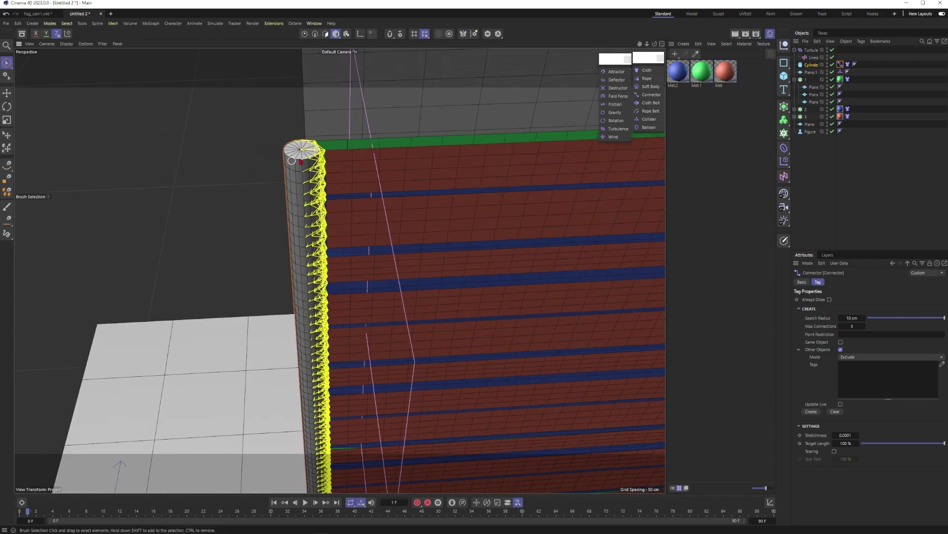
pyautogui.keyDown('alt'); pyautogui.moveTo(311, 142); pyautogui.dragTo(347, 166); pyautogui.keyUp('alt')
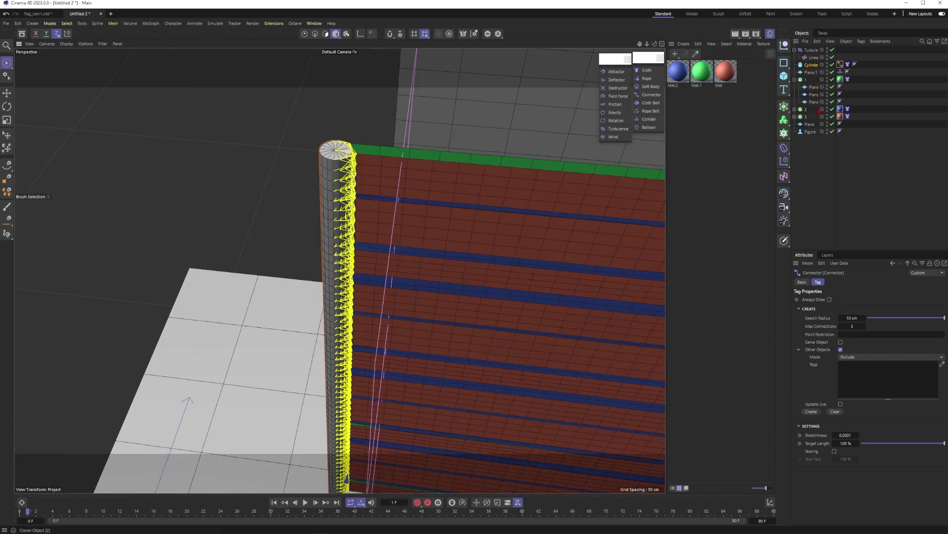
pyautogui.scroll(-3, 372, 212)
pyautogui.keyDown('alt'); pyautogui.moveTo(363, 217); pyautogui.dragTo(296, 207); pyautogui.keyUp('alt')
pyautogui.keyDown('alt'); pyautogui.moveTo(374, 171); pyautogui.dragTo(481, 149, button='right'); pyautogui.keyUp('alt')
pyautogui.keyDown('alt'); pyautogui.moveTo(481, 149); pyautogui.dragTo(453, 70); pyautogui.keyUp('alt')
pyautogui.keyDown('alt'); pyautogui.moveTo(363, 132); pyautogui.dragTo(459, 204); pyautogui.keyUp('alt')
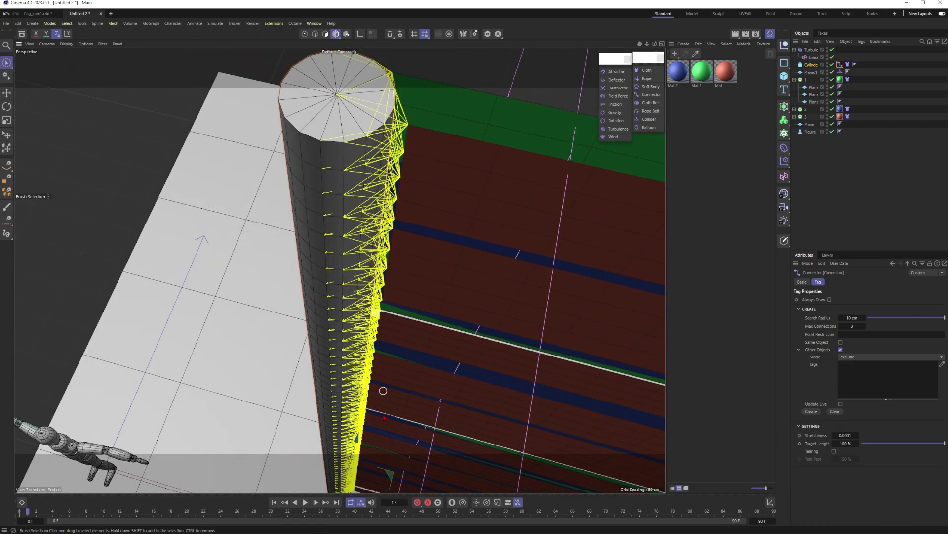
pyautogui.click(460, 204)
pyautogui.keyDown('alt'); pyautogui.moveTo(429, 381); pyautogui.dragTo(323, 264, button='right'); pyautogui.keyUp('alt')
pyautogui.keyDown('alt'); pyautogui.moveTo(340, 270); pyautogui.dragTo(364, 254); pyautogui.keyUp('alt')
pyautogui.click(638, 288)
pyautogui.moveTo(640, 300); pyautogui.dragTo(646, 301)
pyautogui.keyDown('alt'); pyautogui.moveTo(388, 228); pyautogui.dragTo(362, 273); pyautogui.keyUp('alt')
pyautogui.moveTo(641, 215); pyautogui.dragTo(635, 216)
pyautogui.keyDown('alt'); pyautogui.moveTo(229, 255); pyautogui.dragTo(232, 221); pyautogui.keyUp('alt')
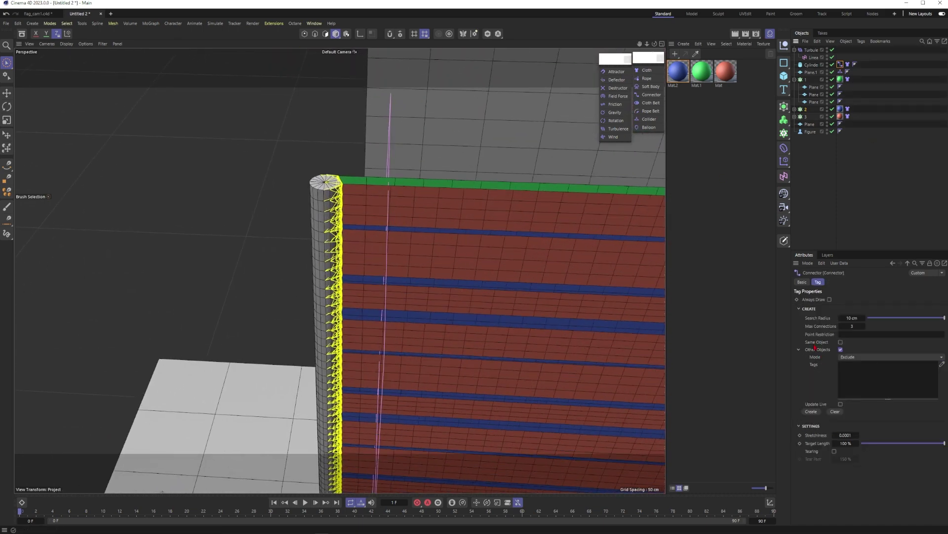
pyautogui.keyDown('alt'); pyautogui.moveTo(493, 214); pyautogui.dragTo(330, 203); pyautogui.keyUp('alt')
pyautogui.keyDown('alt'); pyautogui.moveTo(330, 203); pyautogui.dragTo(346, 169, button='right'); pyautogui.keyUp('alt')
pyautogui.keyDown('alt'); pyautogui.moveTo(307, 167); pyautogui.dragTo(259, 179); pyautogui.keyUp('alt')
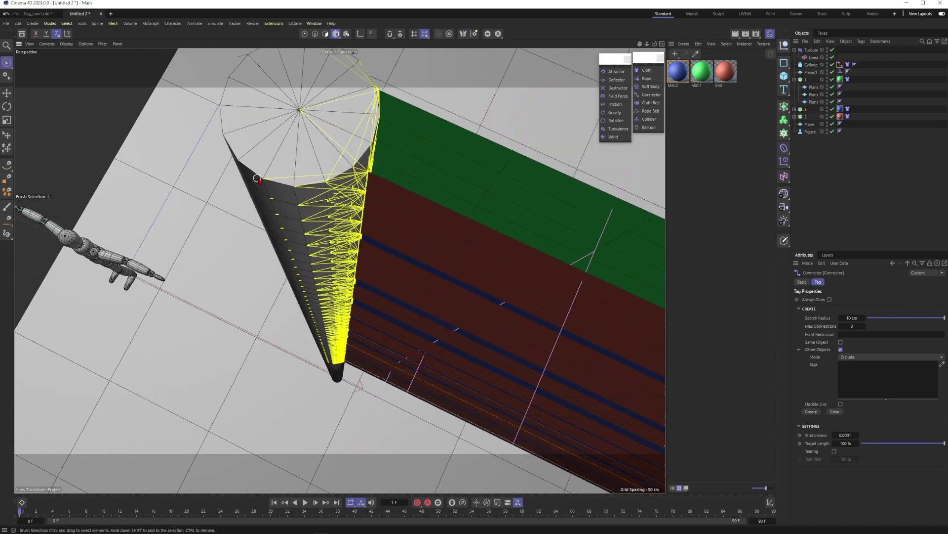
pyautogui.keyDown('alt'); pyautogui.moveTo(325, 172); pyautogui.dragTo(299, 235); pyautogui.keyUp('alt')
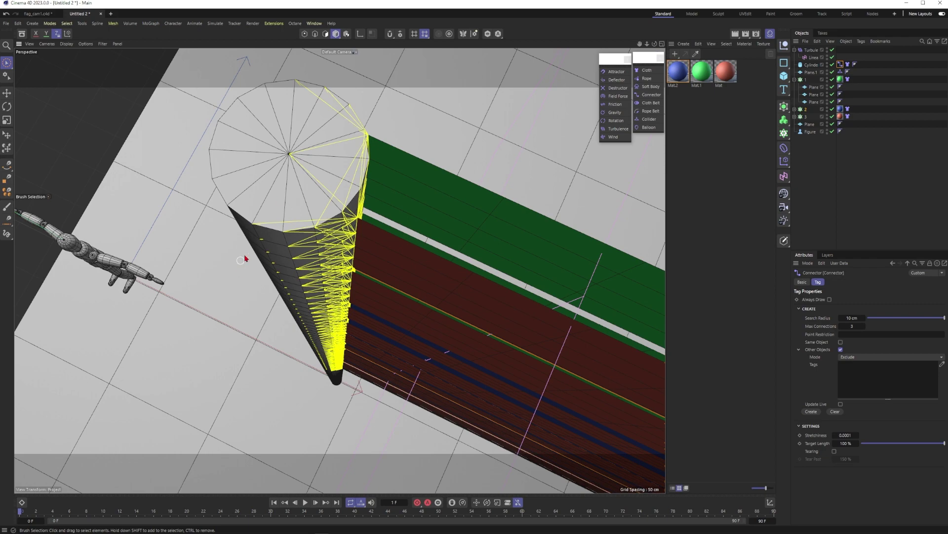
# Step: Try smaller search radii on the flagpole's Connector tag, re-creating the connections to compare how many strip points attach
pyautogui.keyDown('alt'); pyautogui.moveTo(276, 244); pyautogui.dragTo(275, 243); pyautogui.keyUp('alt')
pyautogui.keyDown('alt'); pyautogui.moveTo(298, 168); pyautogui.dragTo(346, 247); pyautogui.keyUp('alt')
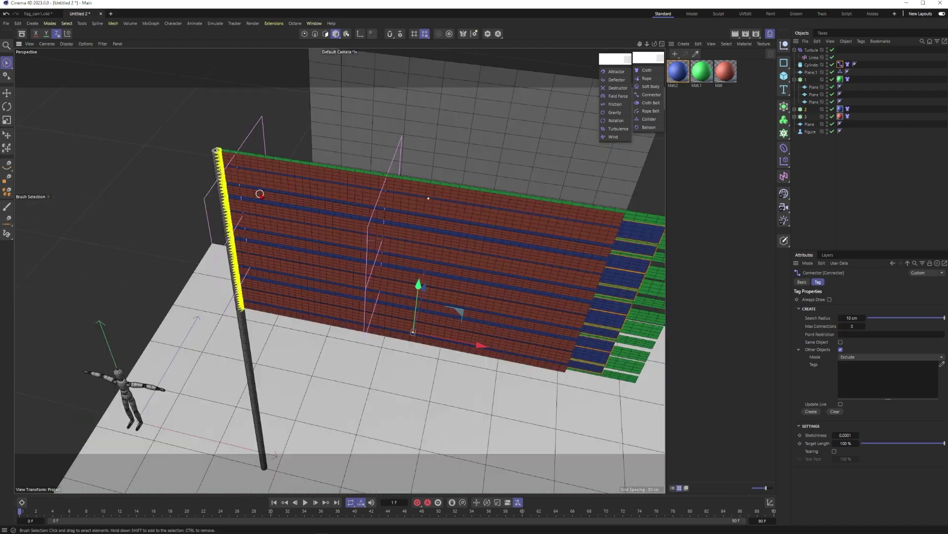
pyautogui.keyDown('alt'); pyautogui.moveTo(259, 193); pyautogui.dragTo(366, 179, button='right'); pyautogui.keyUp('alt')
pyautogui.moveTo(869, 319); pyautogui.dragTo(880, 320)
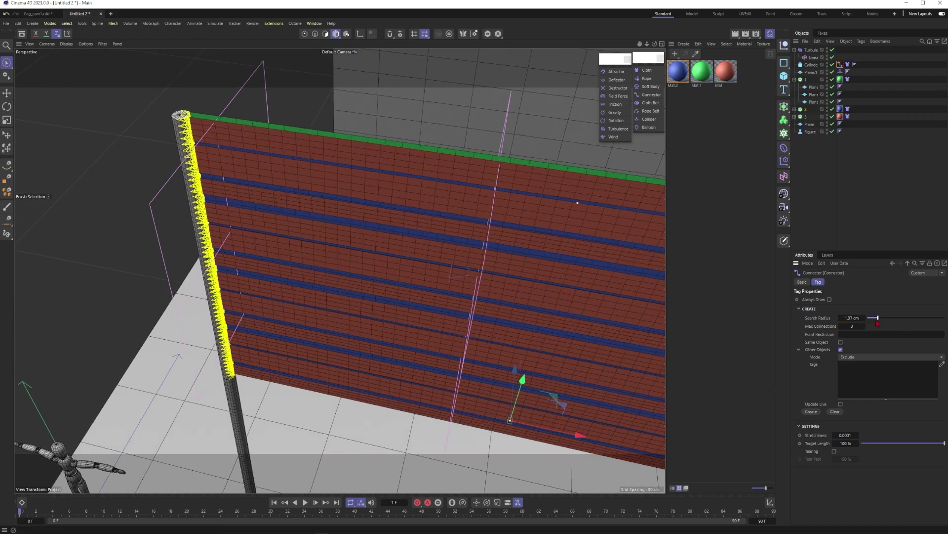
pyautogui.click(847, 318)
pyautogui.click(811, 412)
pyautogui.moveTo(891, 318); pyautogui.dragTo(900, 319)
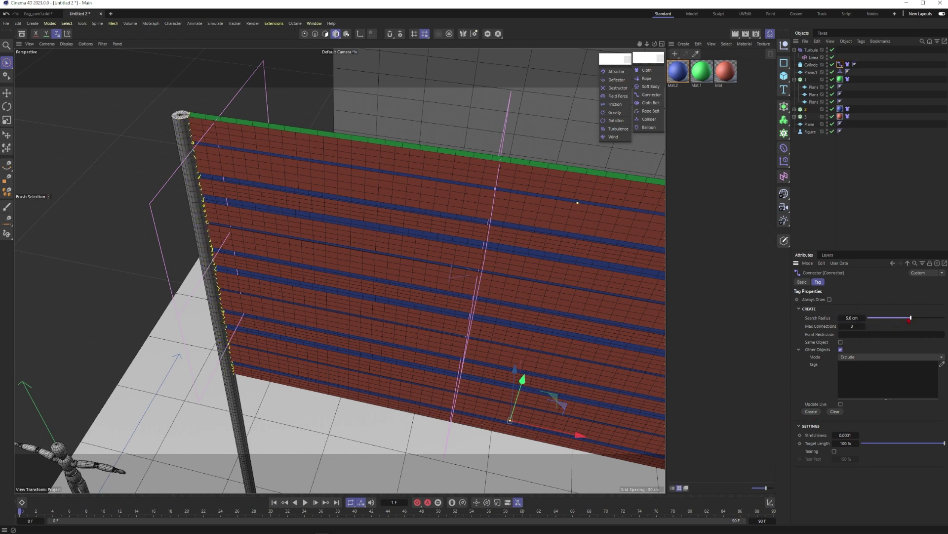
pyautogui.click(812, 413)
# Step: Re-create the flagpole's connections with a 10 cm search radius for comparison, and again with the radius set to 7 cm
pyautogui.moveTo(844, 319); pyautogui.dragTo(832, 347)
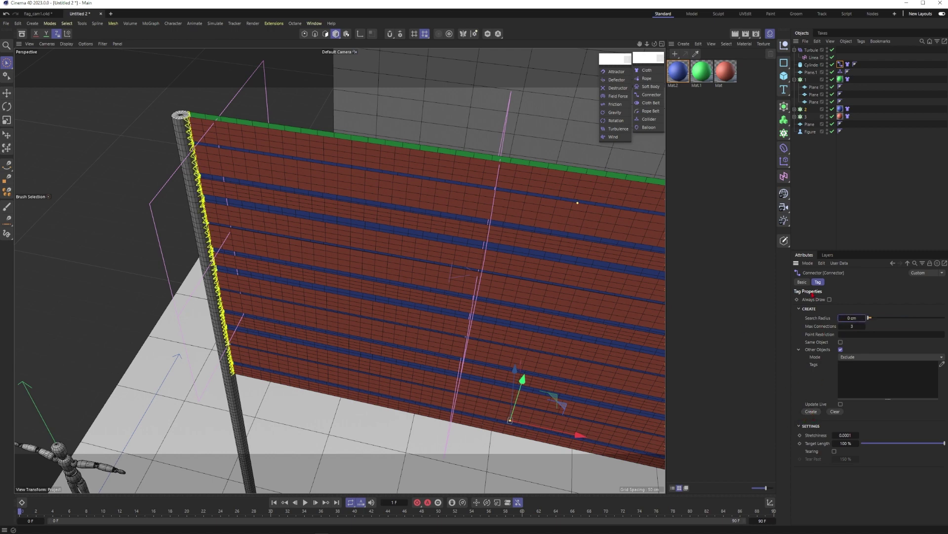
pyautogui.moveTo(873, 321); pyautogui.dragTo(945, 317)
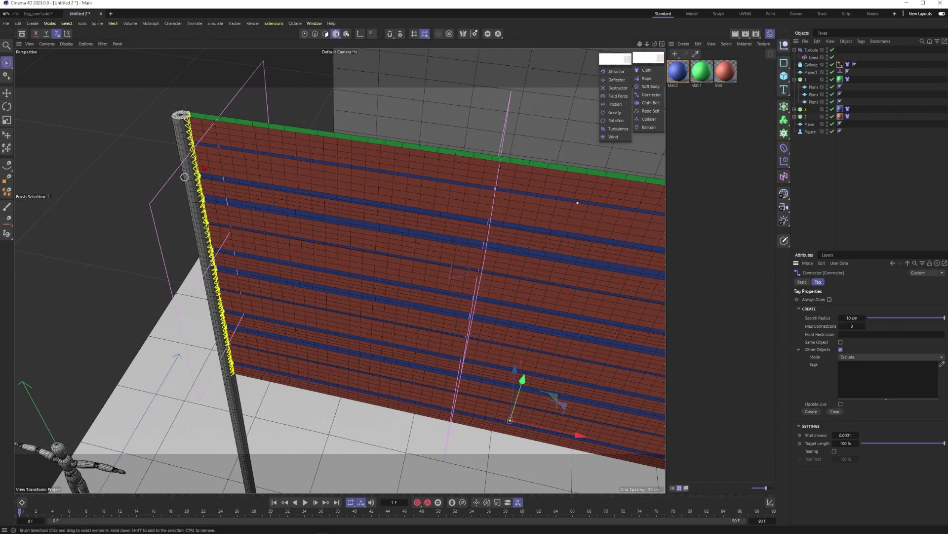
pyautogui.click(811, 411)
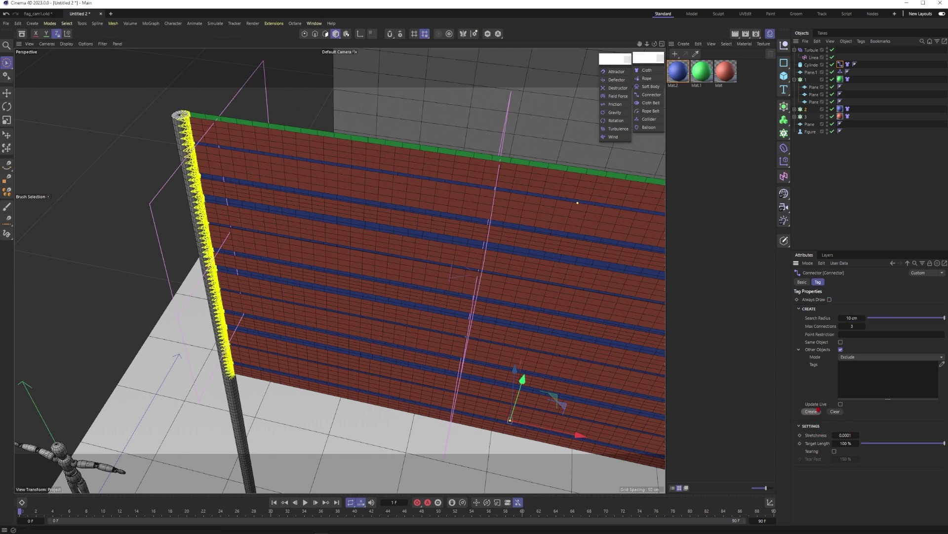
pyautogui.click(927, 317)
pyautogui.click(809, 413)
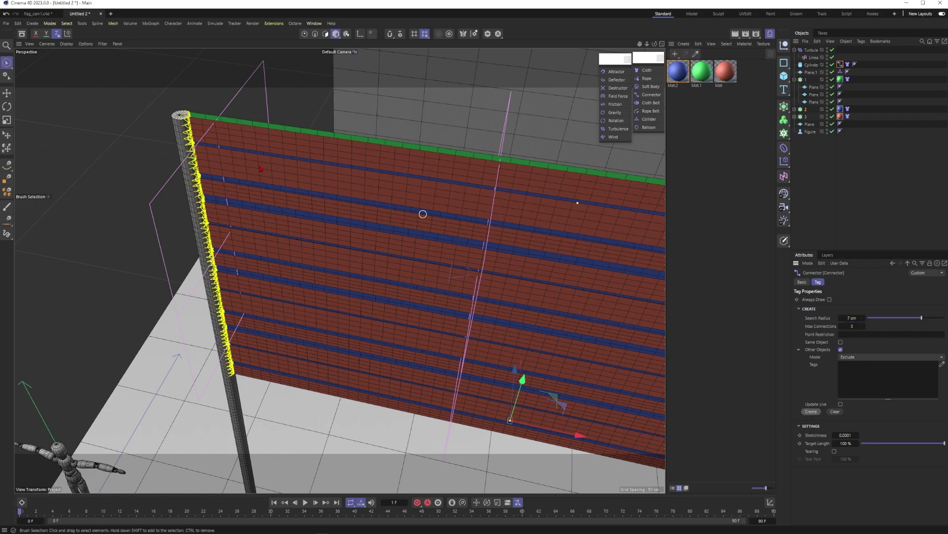
# Step: Play the simulation and examine how the connected cloth strips hold to the flagpole
pyautogui.keyDown('alt'); pyautogui.moveTo(184, 140); pyautogui.dragTo(217, 139); pyautogui.keyUp('alt')
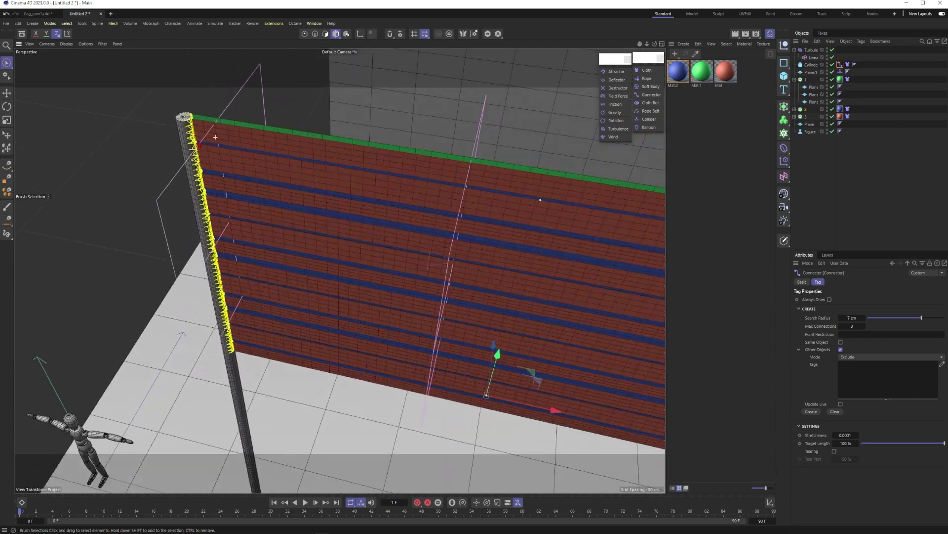
pyautogui.keyDown('alt'); pyautogui.moveTo(216, 138); pyautogui.dragTo(255, 205, button='right'); pyautogui.keyUp('alt')
pyautogui.keyDown('alt'); pyautogui.moveTo(256, 205); pyautogui.dragTo(284, 165); pyautogui.keyUp('alt')
pyautogui.keyDown('alt'); pyautogui.moveTo(283, 165); pyautogui.dragTo(267, 217, button='middle'); pyautogui.keyUp('alt')
pyautogui.click(878, 194)
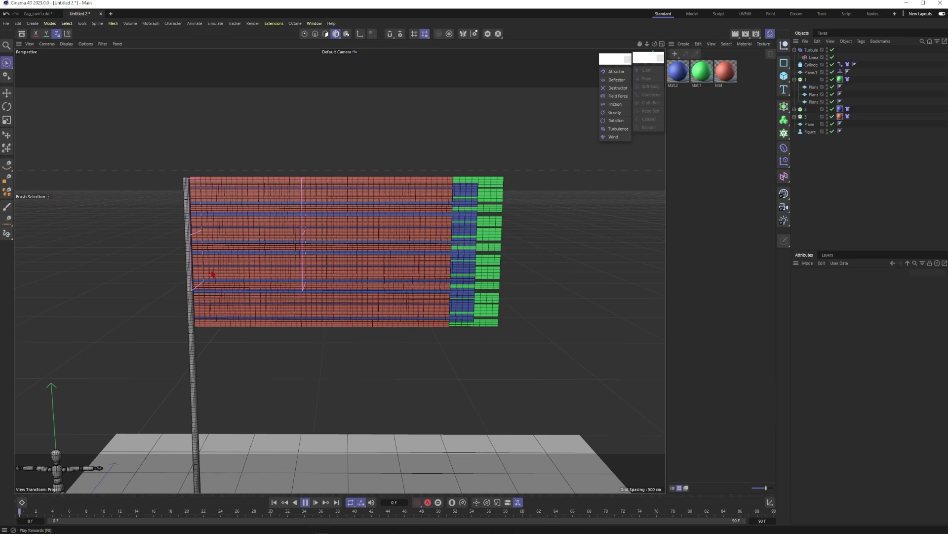
pyautogui.keyDown('alt'); pyautogui.moveTo(222, 247); pyautogui.dragTo(246, 240, button='middle'); pyautogui.keyUp('alt')
pyautogui.moveTo(249, 236)
pyautogui.keyDown('alt'); pyautogui.mouseDown()
pyautogui.moveTo(235, 233)
pyautogui.moveTo(249, 245)
pyautogui.mouseUp(); pyautogui.keyUp('alt')
pyautogui.keyDown('alt'); pyautogui.moveTo(249, 245); pyautogui.dragTo(224, 240, button='middle'); pyautogui.keyUp('alt')
pyautogui.keyDown('alt'); pyautogui.moveTo(184, 204); pyautogui.dragTo(187, 191); pyautogui.keyUp('alt')
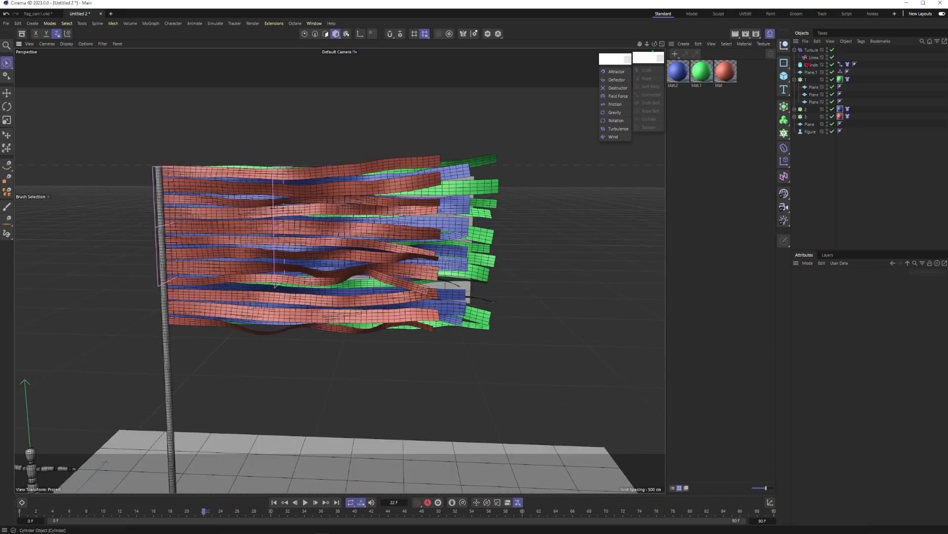
# Step: Add a Wind force, place it below the flag, and rotate it to blow along the strips away from the flagpole
pyautogui.moveTo(297, 235)
pyautogui.keyDown('alt'); pyautogui.mouseDown()
pyautogui.moveTo(354, 221)
pyautogui.moveTo(294, 235)
pyautogui.mouseUp(); pyautogui.keyUp('alt')
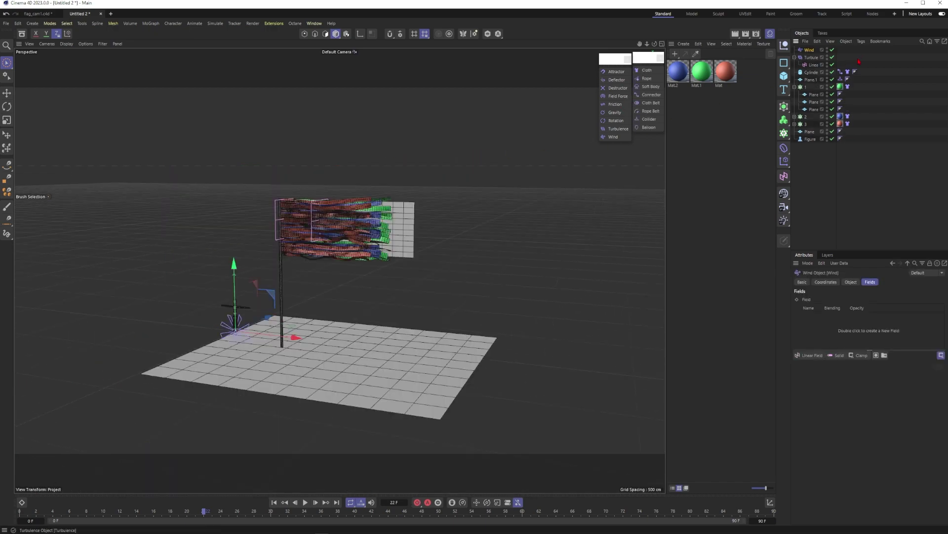
pyautogui.scroll(2, 228, 270)
pyautogui.keyDown('alt'); pyautogui.moveTo(223, 268); pyautogui.dragTo(247, 259); pyautogui.keyUp('alt')
pyautogui.moveTo(240, 328); pyautogui.dragTo(363, 267)
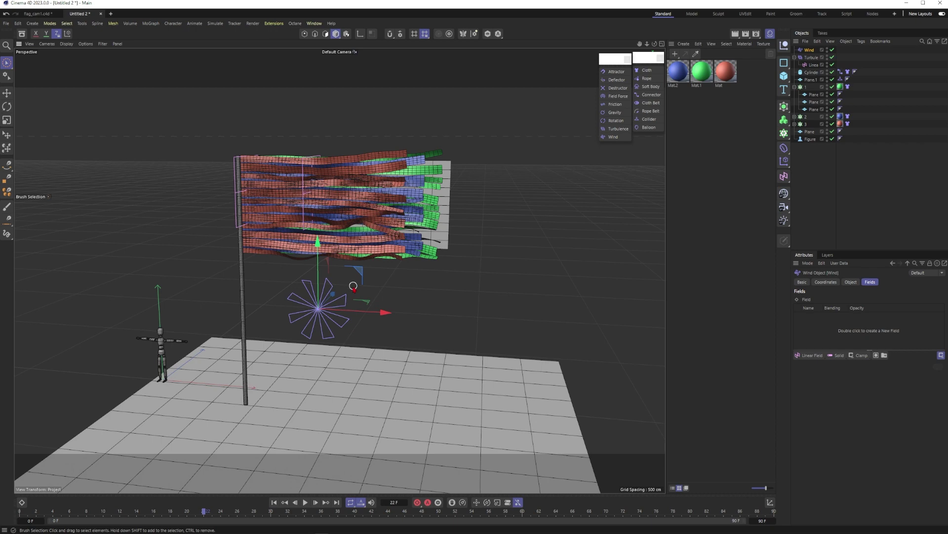
pyautogui.press('r')
pyautogui.moveTo(334, 320); pyautogui.dragTo(259, 316)
pyautogui.moveTo(353, 286); pyautogui.dragTo(345, 279)
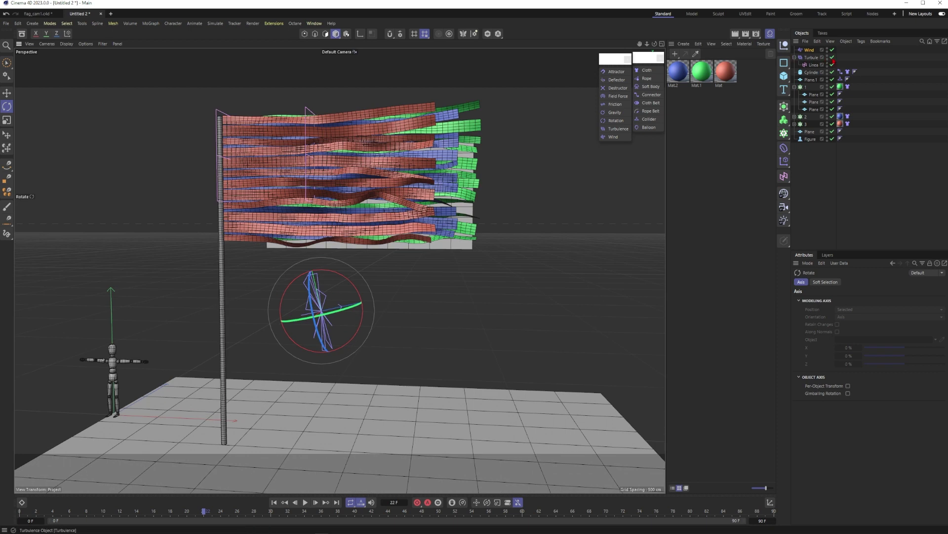
# Step: Disable the Turbulence force and set the Wind's speed to 100 cm, turbulence to 50 % and turbulence frequency to 50 %
pyautogui.click(832, 57)
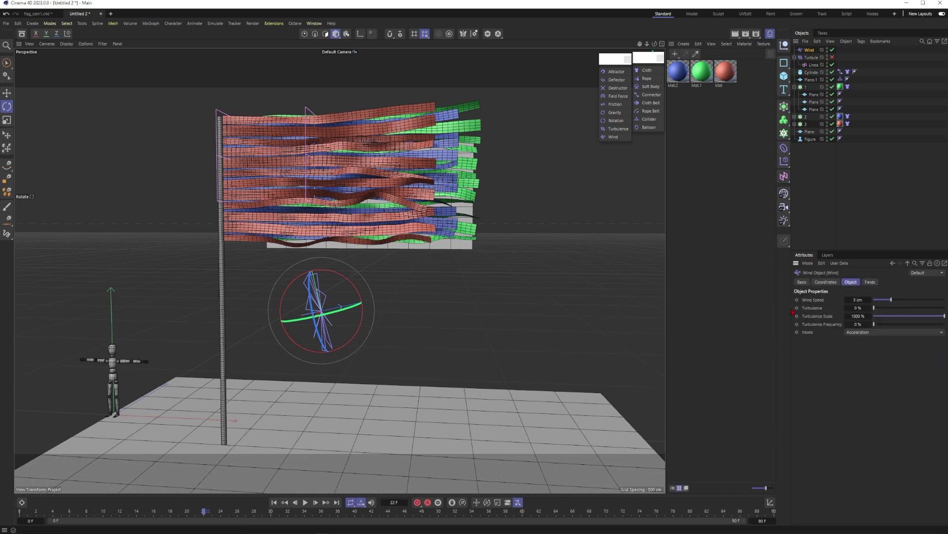
pyautogui.click(849, 300)
pyautogui.write('100')
pyautogui.press('Return')
pyautogui.click(853, 308)
pyautogui.click(854, 324)
pyautogui.write('50')
# Step: Play the simulation to test the wind on its own, and undo the accidental selection of the red strips' cloner
pyautogui.keyDown('alt'); pyautogui.moveTo(341, 230); pyautogui.dragTo(339, 269); pyautogui.keyUp('alt')
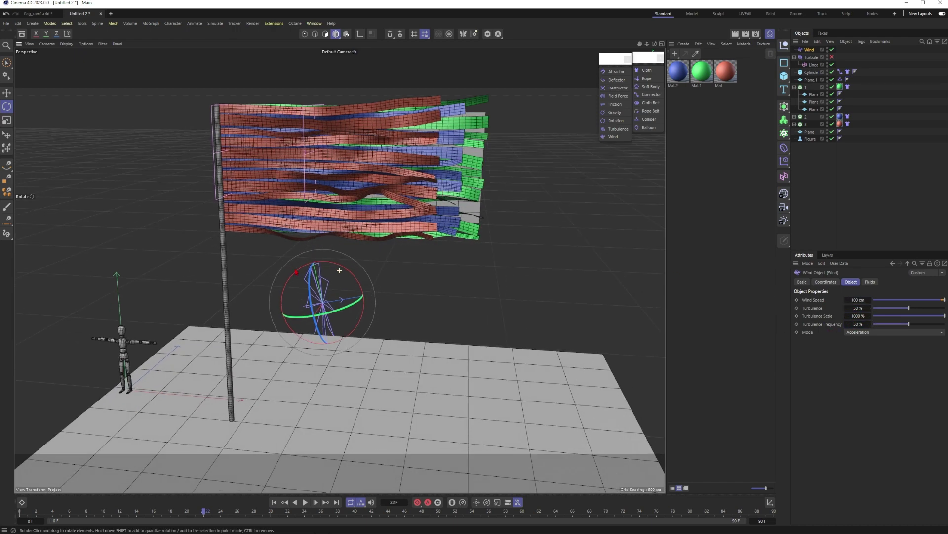
pyautogui.keyDown('alt'); pyautogui.moveTo(339, 269); pyautogui.dragTo(303, 322, button='middle'); pyautogui.keyUp('alt')
pyautogui.keyDown('alt'); pyautogui.moveTo(303, 323); pyautogui.dragTo(293, 271); pyautogui.keyUp('alt')
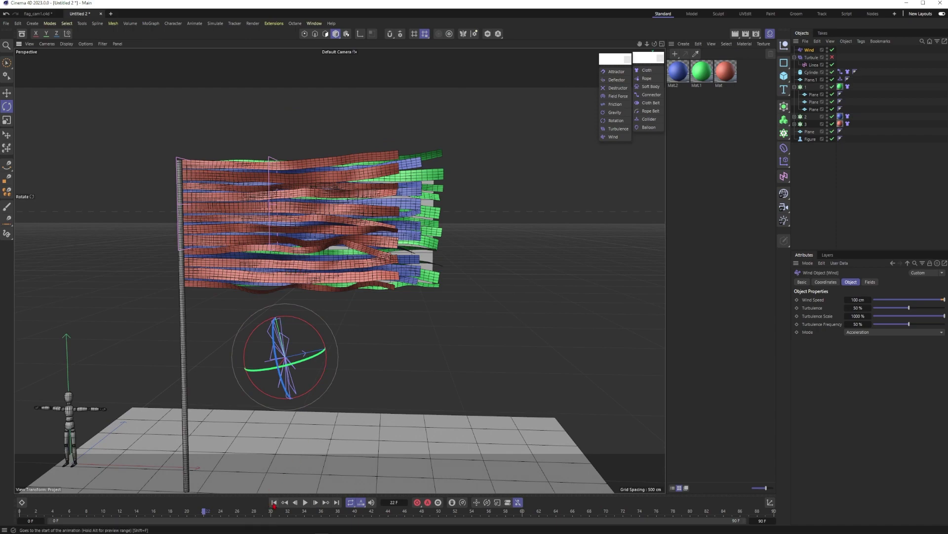
pyautogui.click(306, 502)
pyautogui.click(297, 264)
pyautogui.moveTo(245, 269)
pyautogui.keyDown('alt'); pyautogui.mouseDown(button='right')
pyautogui.moveTo(281, 271)
pyautogui.moveTo(235, 269)
pyautogui.mouseUp(button='right'); pyautogui.keyUp('alt')
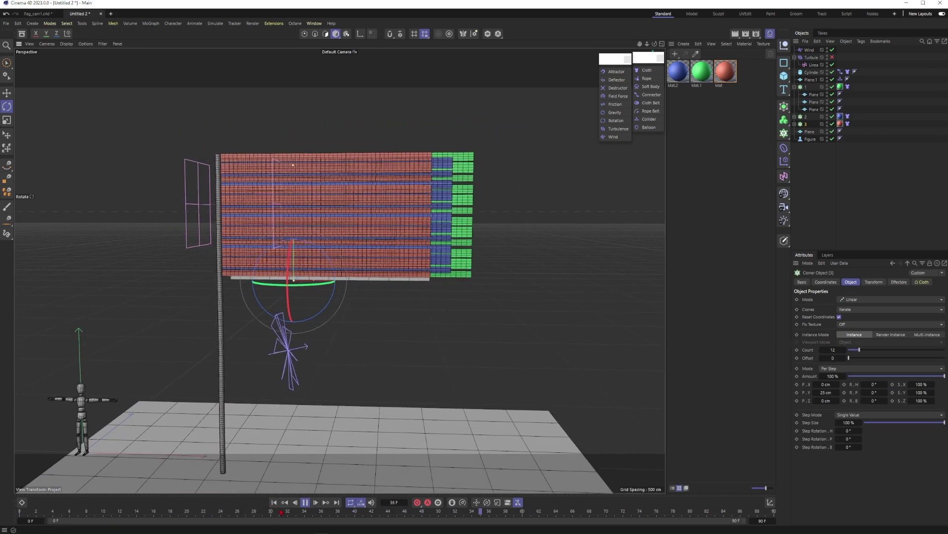
pyautogui.hotkey('ctrl', 'z')
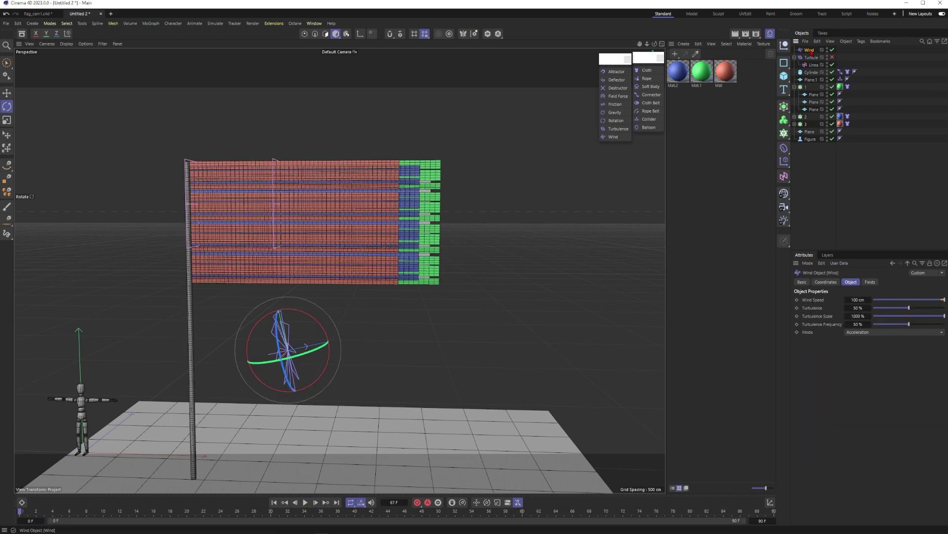
# Step: Add the turbulence's existing Linear Field to the Wind force's fields
pyautogui.click(870, 284)
pyautogui.moveTo(813, 64); pyautogui.dragTo(829, 321)
pyautogui.click(823, 173)
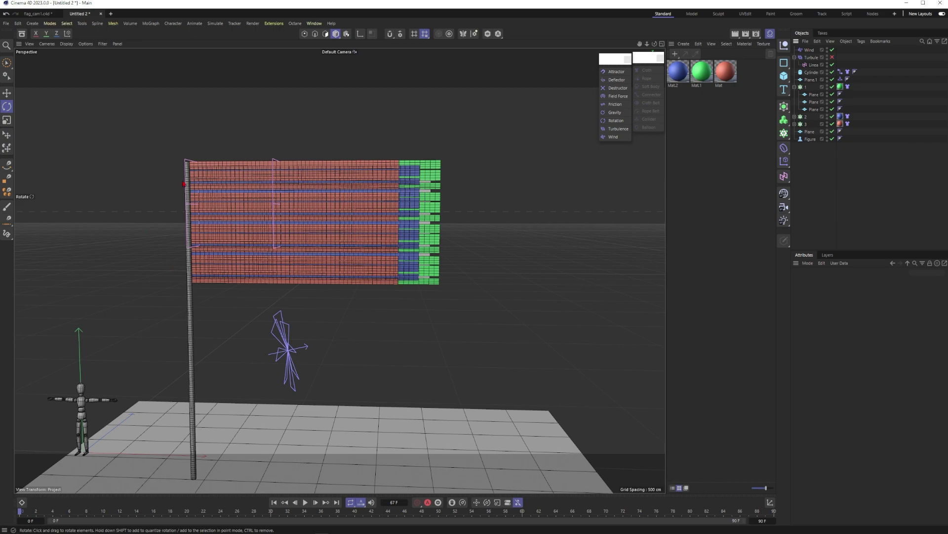
# Step: Extend the animation's end to frame 300 and play the simulation with the field-limited wind
pyautogui.click(305, 502)
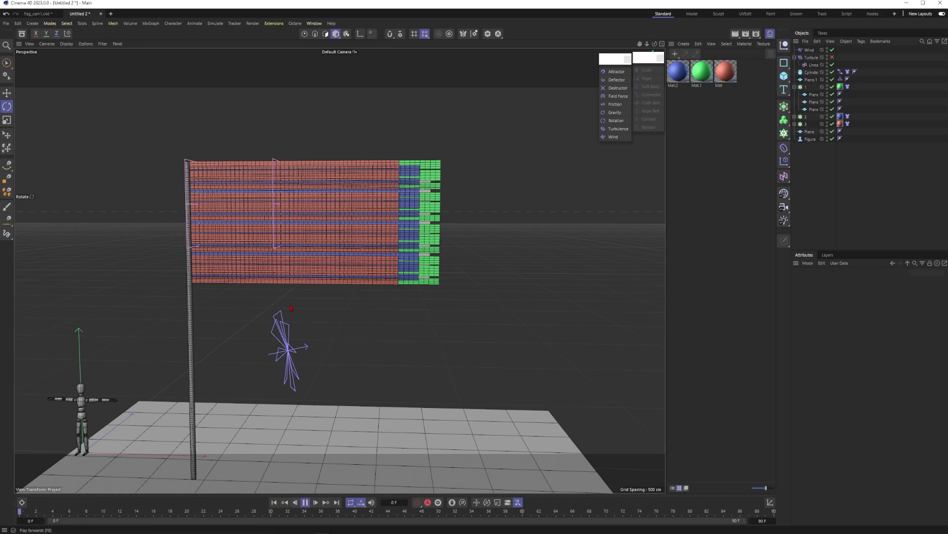
pyautogui.scroll(3, 247, 261)
pyautogui.keyDown('alt'); pyautogui.moveTo(247, 262); pyautogui.dragTo(245, 271, button='middle'); pyautogui.keyUp('alt')
pyautogui.keyDown('alt'); pyautogui.moveTo(245, 272); pyautogui.dragTo(273, 270); pyautogui.keyUp('alt')
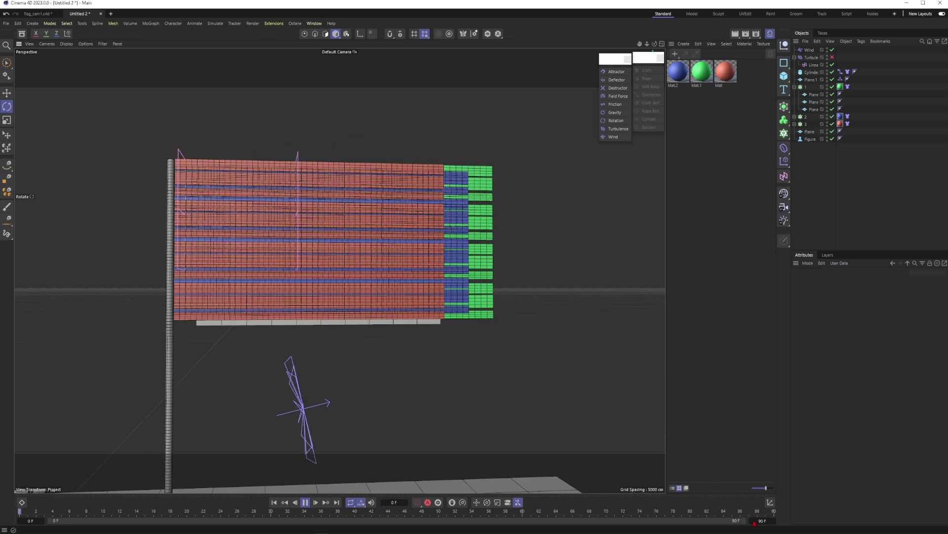
pyautogui.write('300')
pyautogui.press('Return')
pyautogui.click(304, 502)
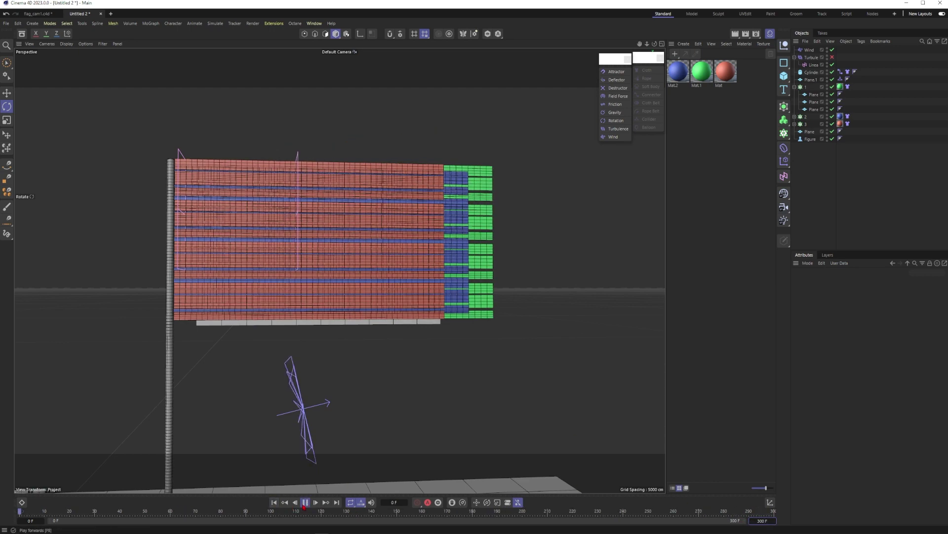
# Step: Set the Wind's speed to 300 cm, turbulence to 300 % and turbulence frequency to 300 % while the simulation plays
pyautogui.click(809, 50)
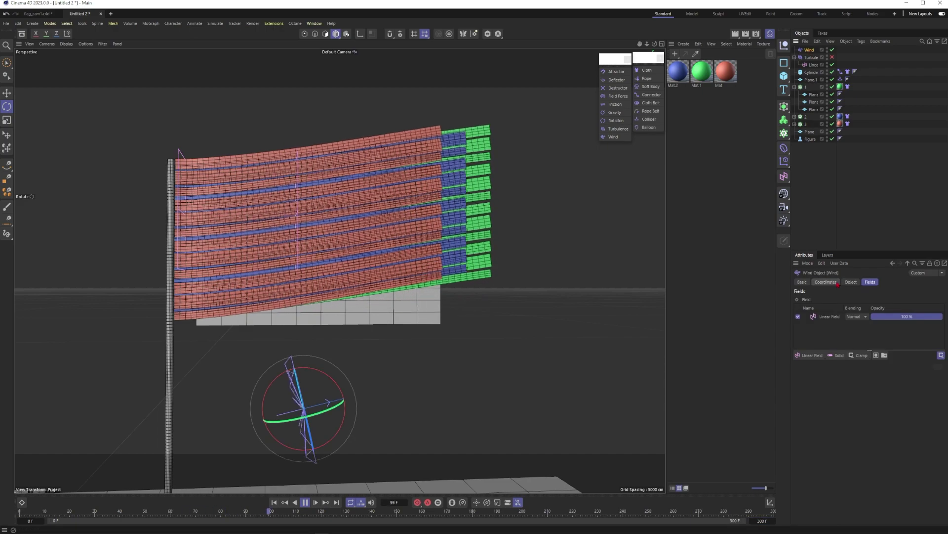
pyautogui.click(851, 282)
pyautogui.click(853, 300)
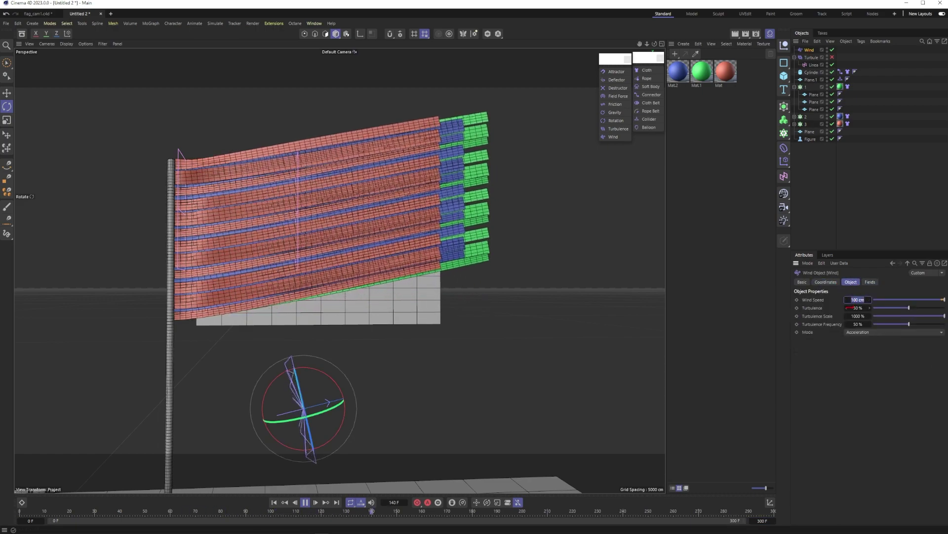
pyautogui.click(857, 308)
pyautogui.write('150')
pyautogui.press('Return')
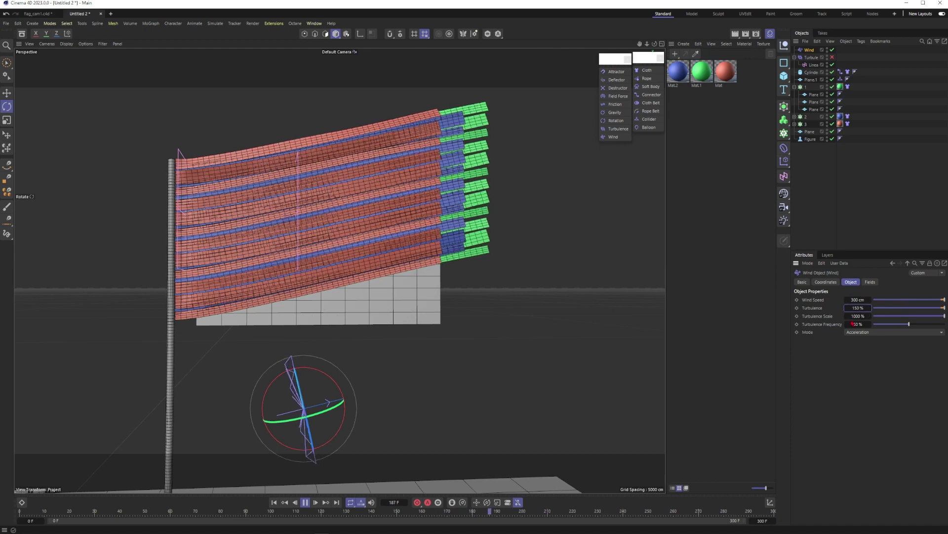
pyautogui.write('300')
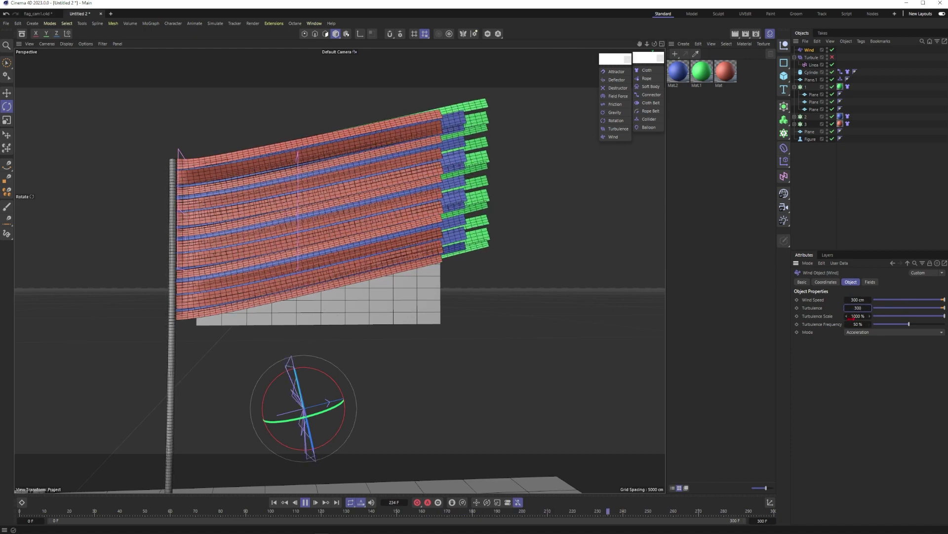
pyautogui.click(858, 324)
pyautogui.write('300')
pyautogui.press('Return')
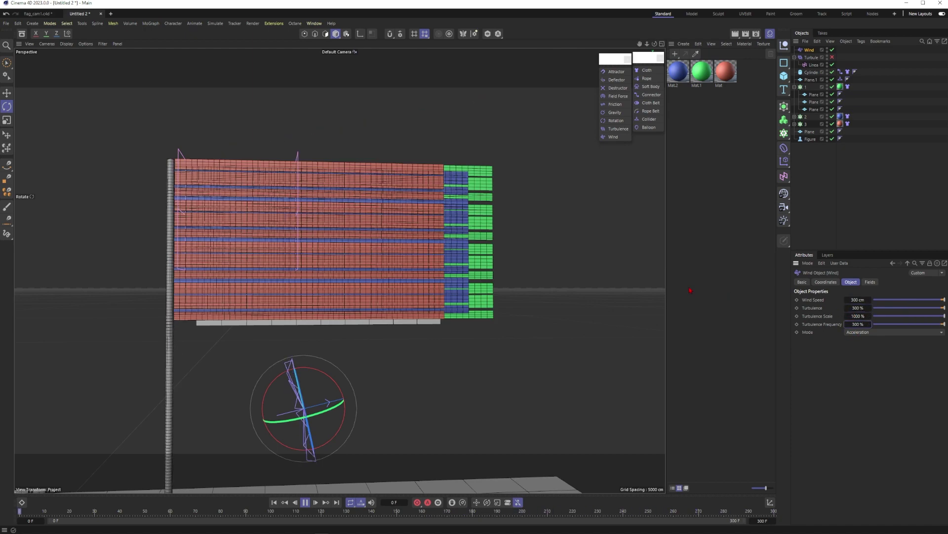
# Step: Set the Wind's turbulence frequency to 100 % and its turbulence scale to 500 % during playback
pyautogui.click(858, 325)
pyautogui.write('1')
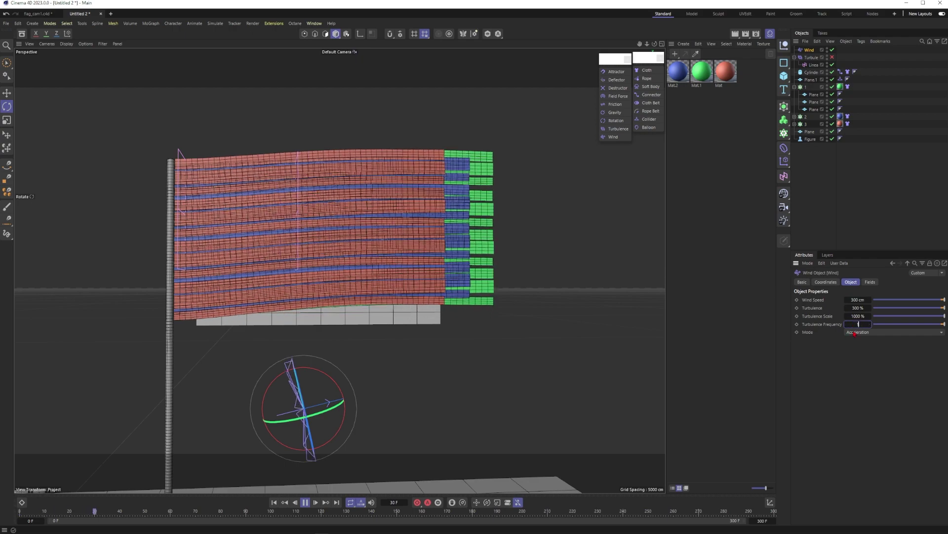
pyautogui.keyDown('alt'); pyautogui.moveTo(359, 199); pyautogui.dragTo(376, 213); pyautogui.keyUp('alt')
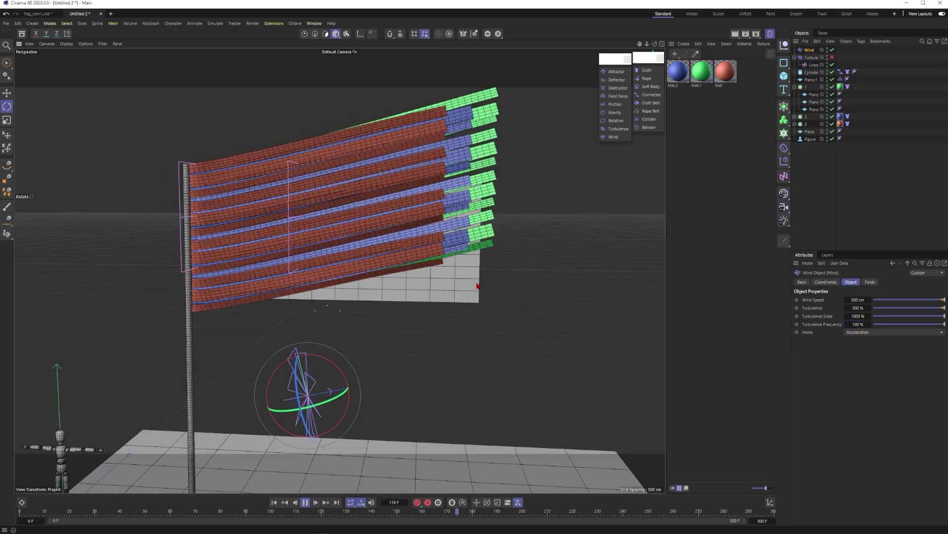
pyautogui.click(859, 316)
pyautogui.write('500')
pyautogui.press('Return')
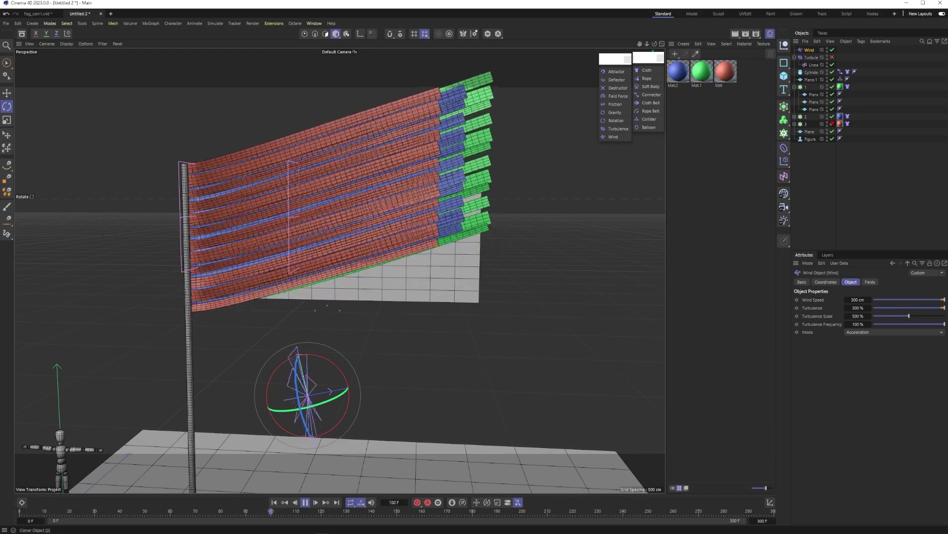
# Step: Disable the blue and red strip cloners and replay the simulation from the start with only the green strips
pyautogui.click(305, 501)
pyautogui.click(274, 502)
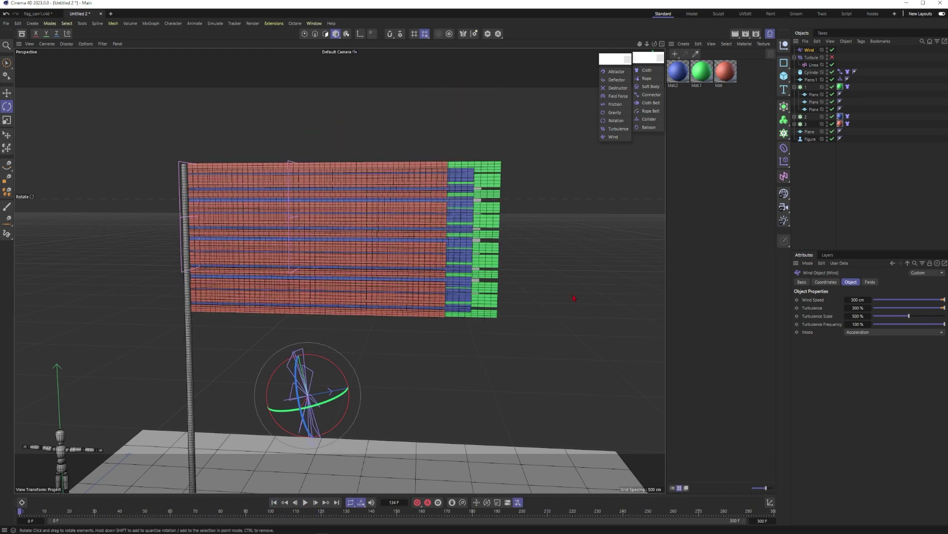
pyautogui.click(833, 123)
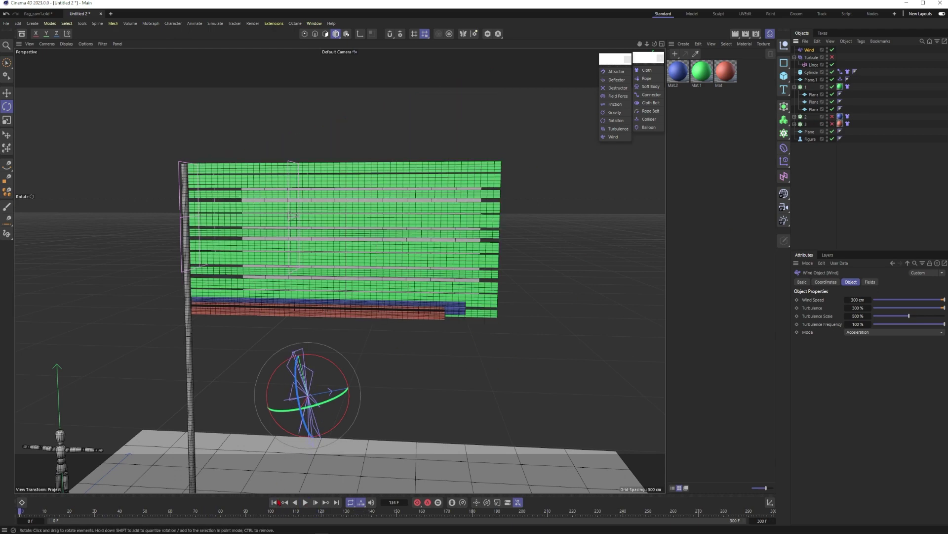
pyautogui.click(306, 503)
pyautogui.click(305, 502)
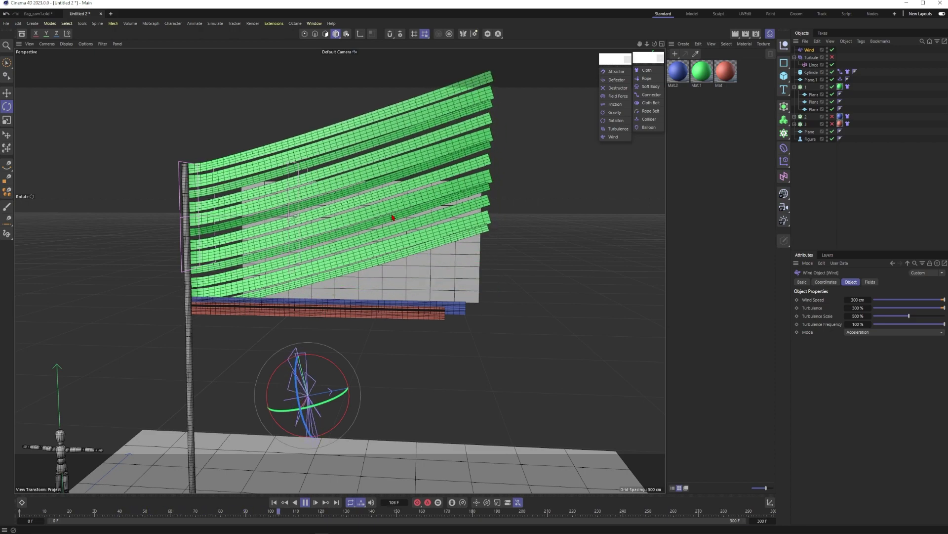
pyautogui.click(305, 502)
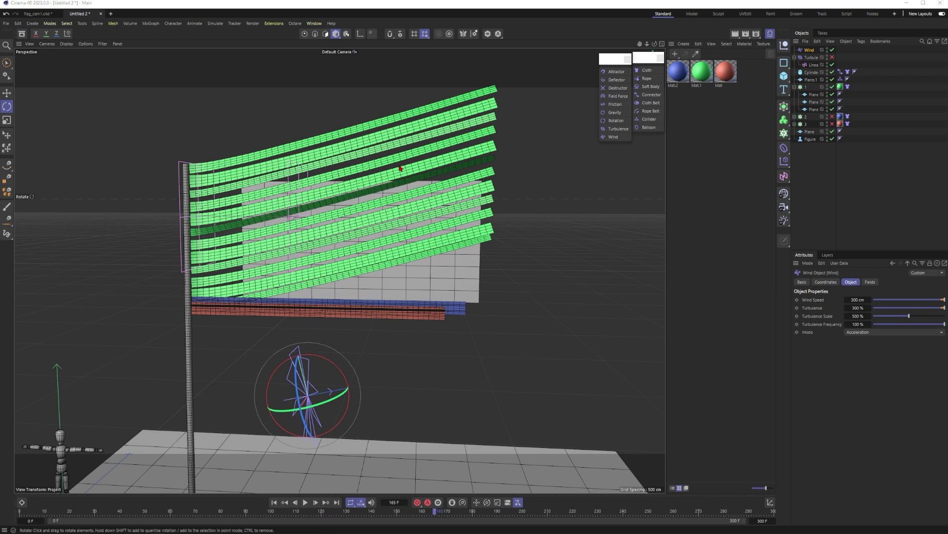
# Step: Enable the Turbulence force at 100 cm strength, resume the simulation and set the turbulence frequency to 50 %
pyautogui.click(812, 57)
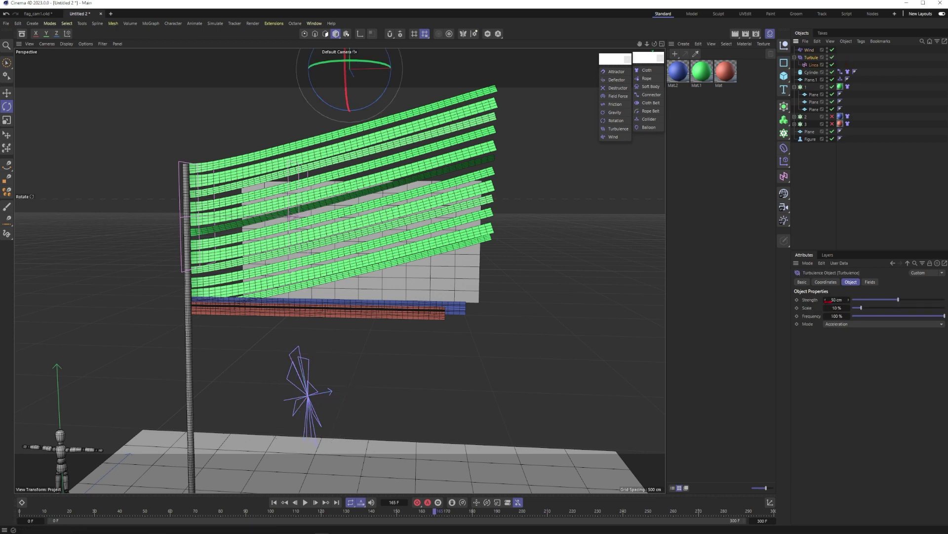
pyautogui.doubleClick(833, 301)
pyautogui.write('100')
pyautogui.press('Return')
pyautogui.click(305, 502)
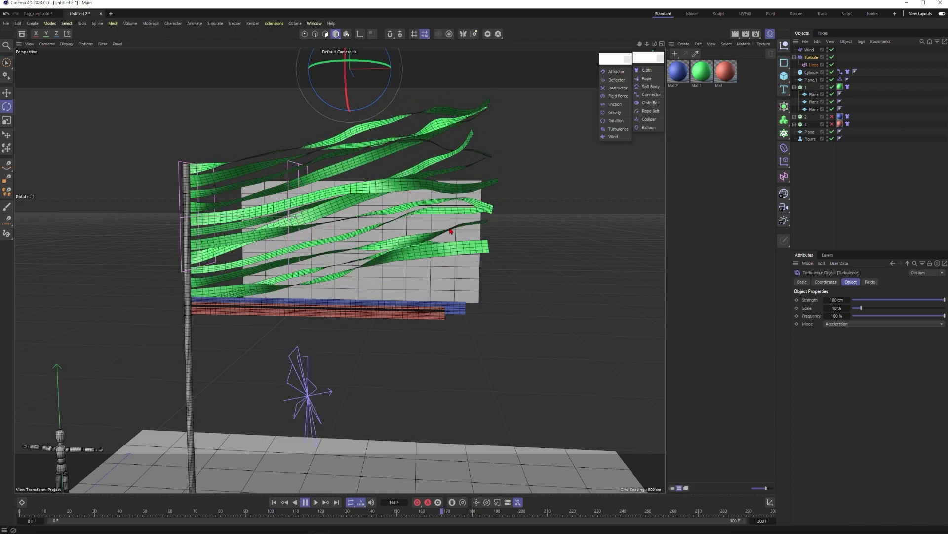
pyautogui.moveTo(844, 316); pyautogui.dragTo(815, 319)
pyautogui.write('50')
pyautogui.press('Return')
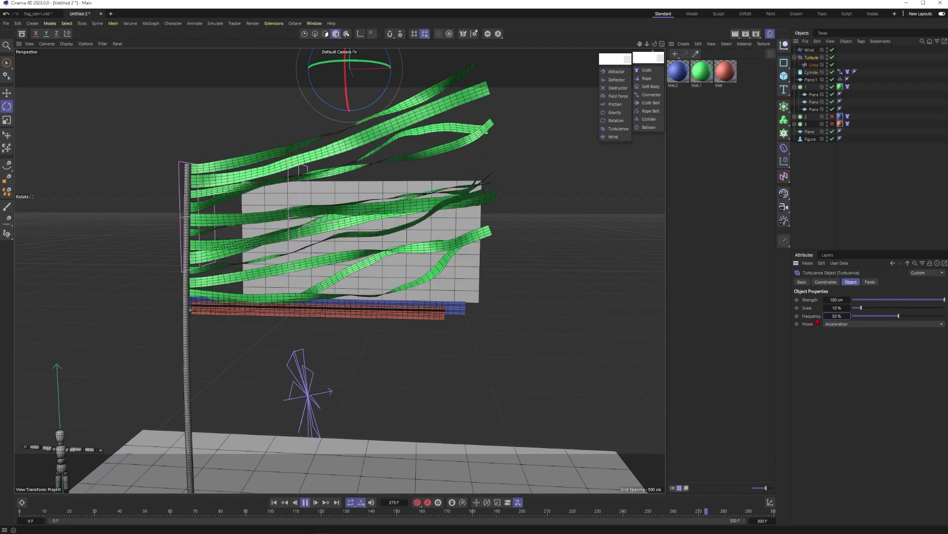
# Step: Try the turbulence at 150 cm strength, set its scale to 30 % and reduce the strength to 50 cm during playback
pyautogui.doubleClick(836, 301)
pyautogui.write('150')
pyautogui.press('Return')
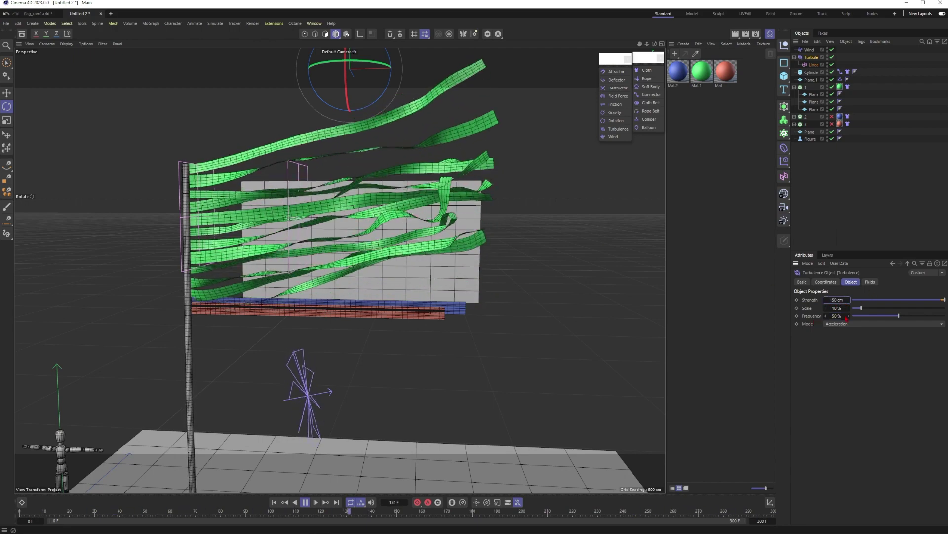
pyautogui.doubleClick(837, 308)
pyautogui.write('30')
pyautogui.press('Return')
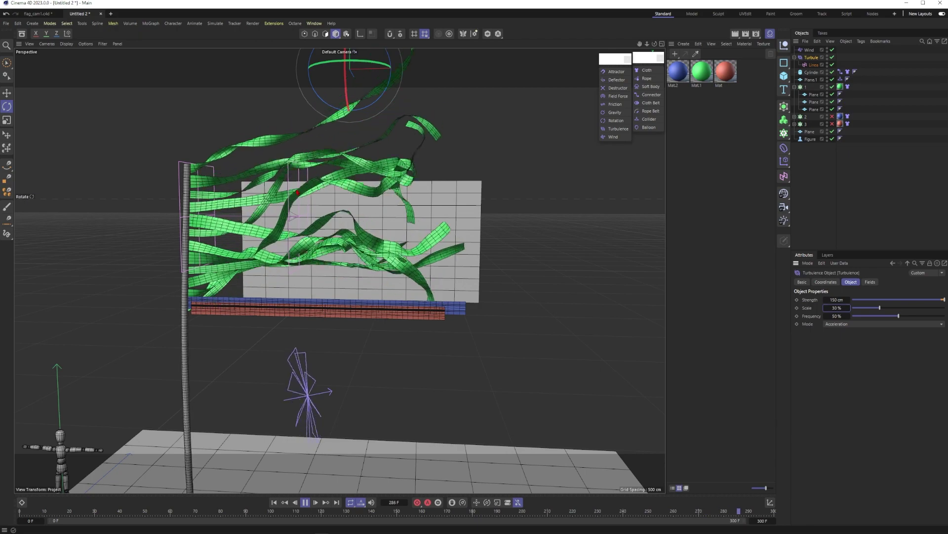
pyautogui.doubleClick(835, 300)
pyautogui.write('50')
pyautogui.press('Return')
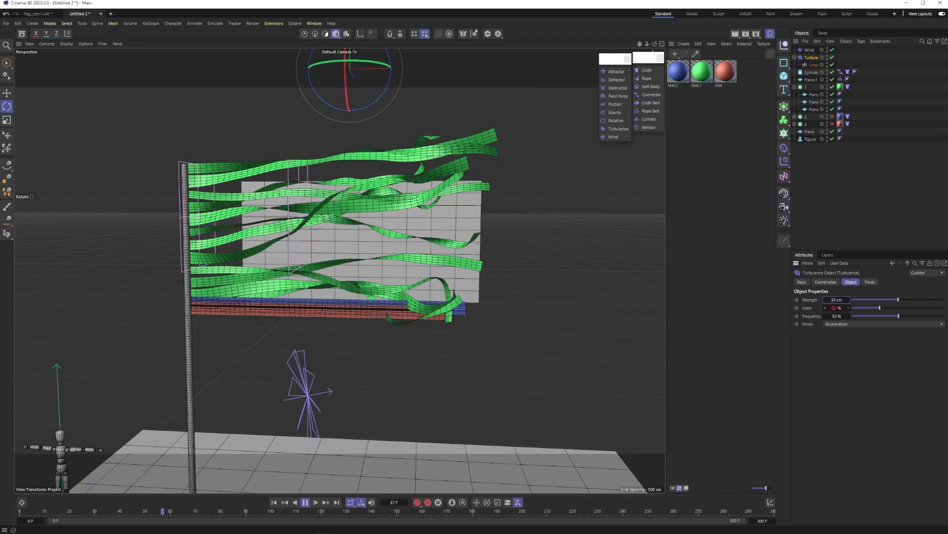
# Step: Duplicate the Turbulence force, set the copy's scale to 70 % and strength to 20 cm, and stop playback
pyautogui.click(795, 58)
pyautogui.keyDown('ctrl'); pyautogui.moveTo(811, 58); pyautogui.dragTo(815, 61); pyautogui.keyUp('ctrl')
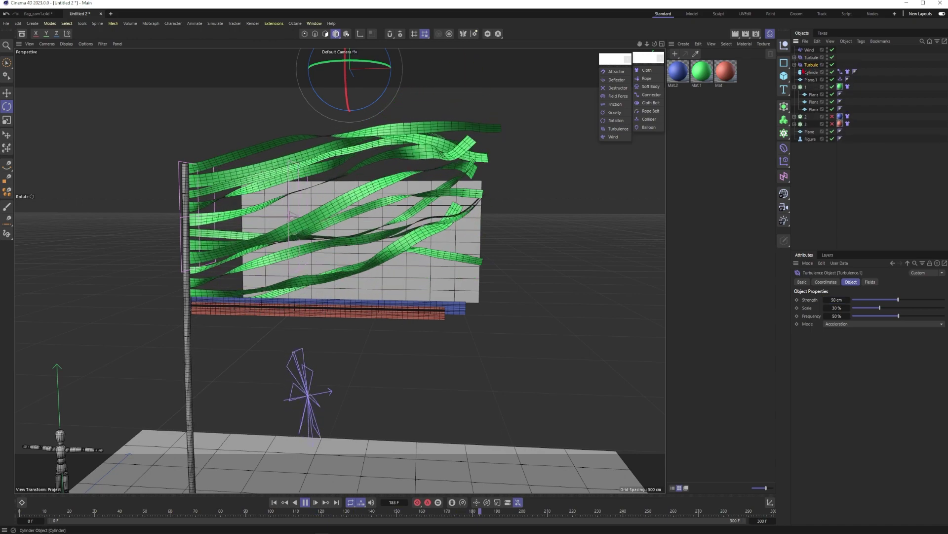
pyautogui.click(836, 308)
pyautogui.write('70')
pyautogui.press('Return')
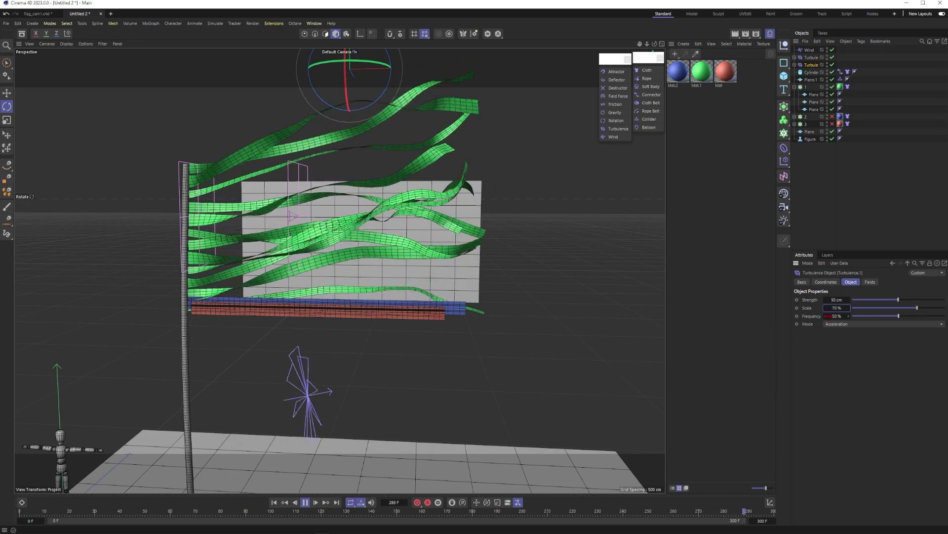
pyautogui.click(835, 300)
pyautogui.write('20')
pyautogui.press('Return')
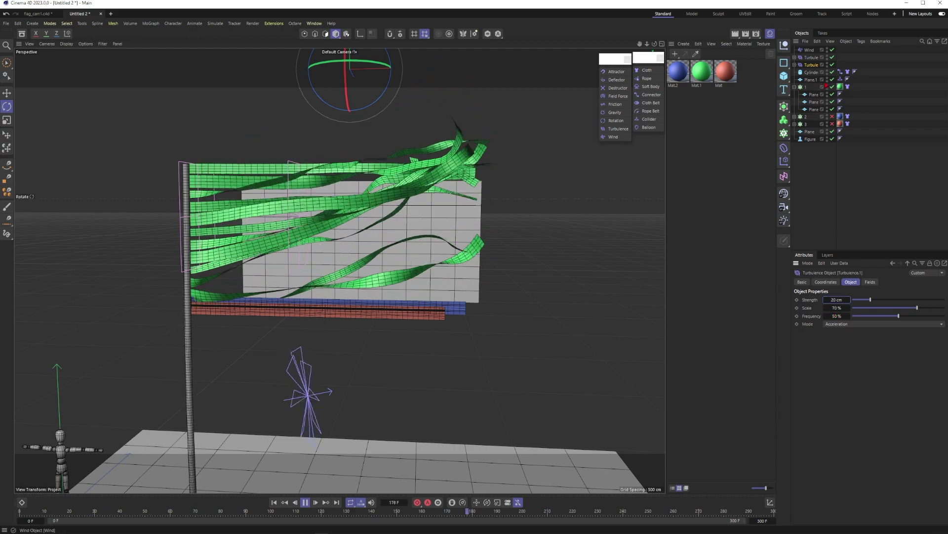
pyautogui.press('F8')
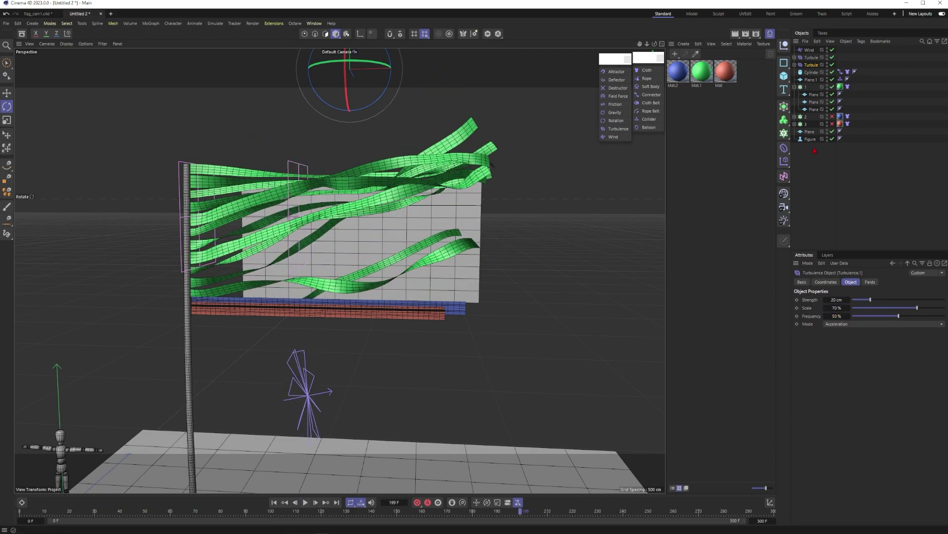
pyautogui.moveTo(611, 60); pyautogui.dragTo(601, 63)
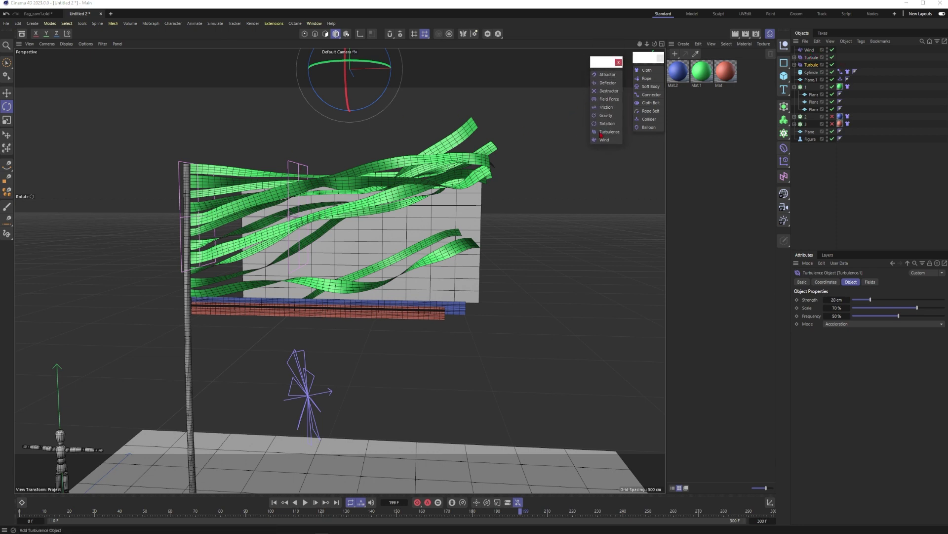
pyautogui.moveTo(603, 61); pyautogui.dragTo(609, 60)
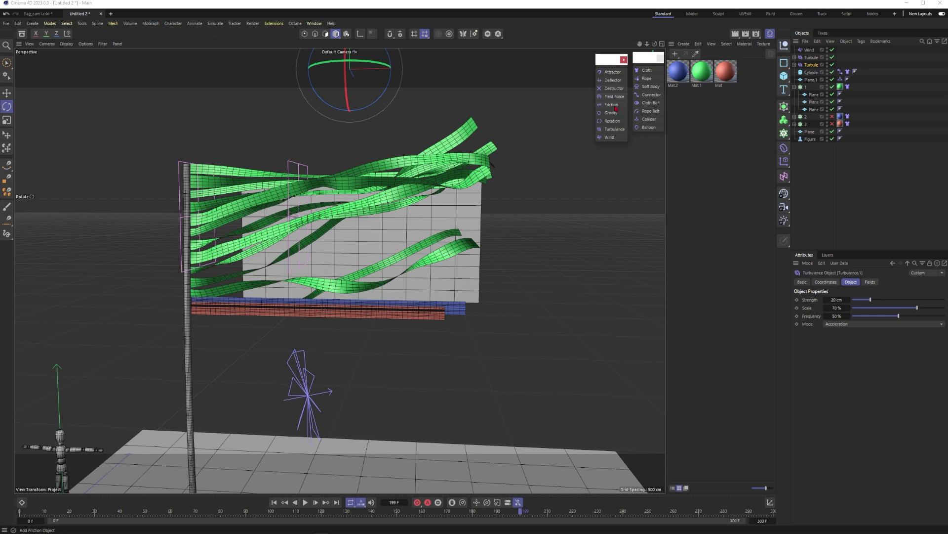
pyautogui.moveTo(612, 59); pyautogui.dragTo(615, 58)
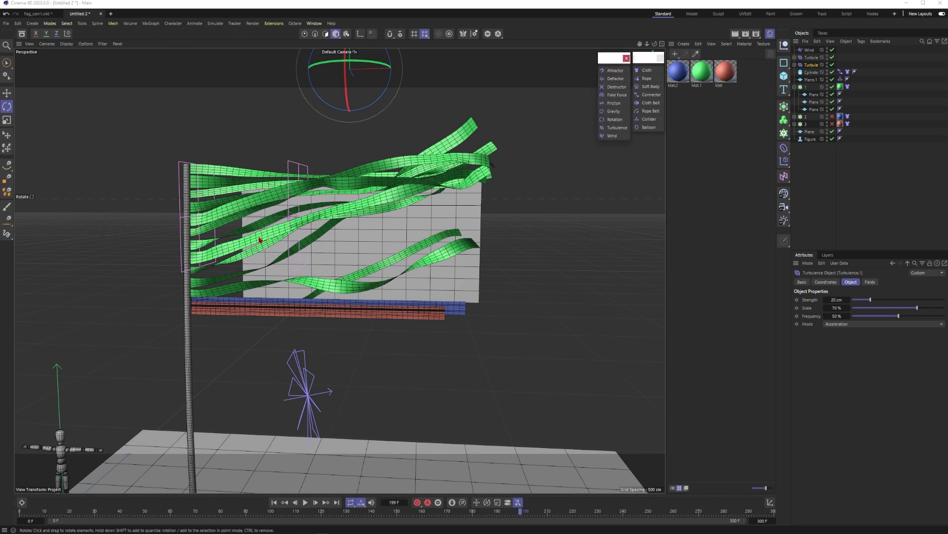
# Step: Return to the first frame and re-enable the blue and red strip cloners
pyautogui.click(274, 502)
pyautogui.click(830, 178)
pyautogui.click(832, 124)
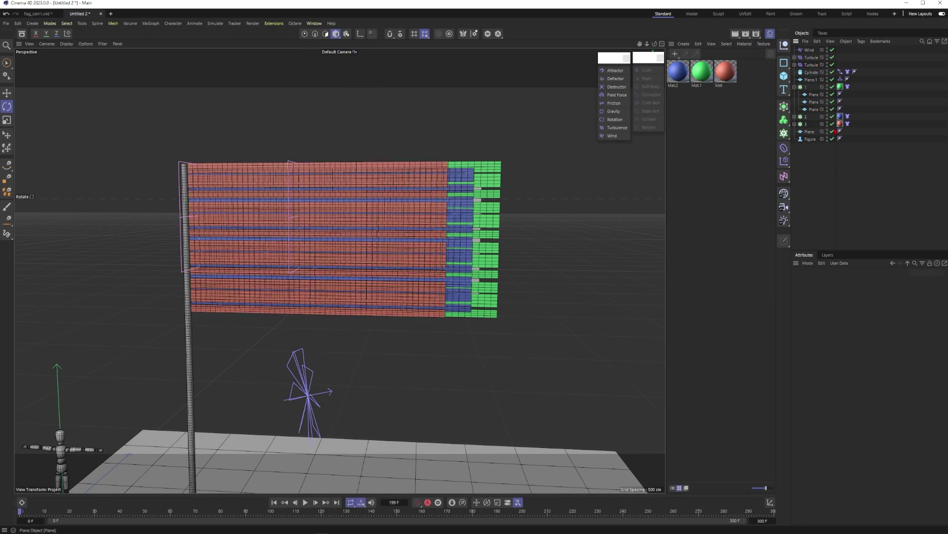
# Step: Set the planes inside the green cloner to 100 width segments and 5 height segments
pyautogui.click(794, 87)
pyautogui.moveTo(794, 102); pyautogui.dragTo(795, 87)
pyautogui.click(813, 94)
pyautogui.keyDown('ctrl'); pyautogui.click(818, 109); pyautogui.keyUp('ctrl')
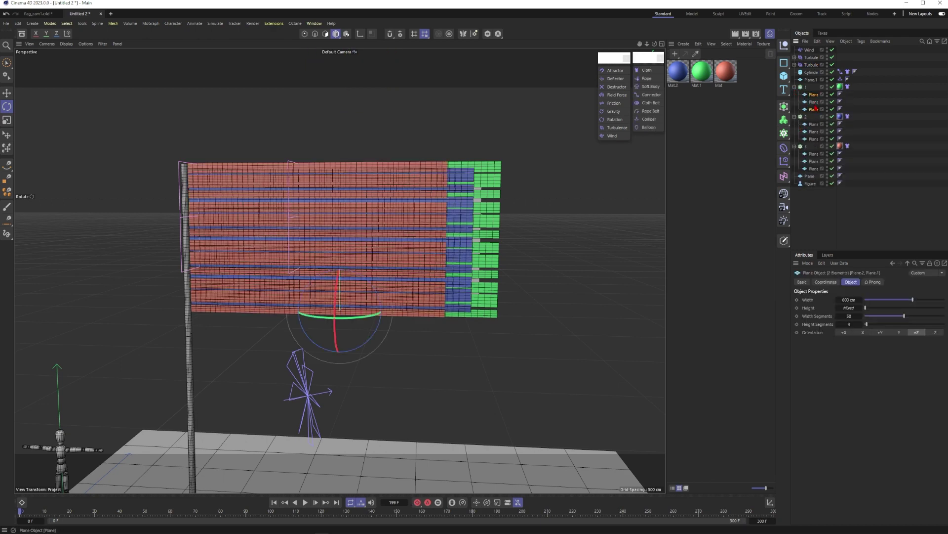
pyautogui.click(849, 316)
pyautogui.write('100')
pyautogui.press('Return')
pyautogui.press('Tab')
pyautogui.write('10')
pyautogui.press('Return')
pyautogui.write('5')
pyautogui.press('Return')
# Step: Give the planes in the blue and red cloners 100 width segments and 5 height segments as well
pyautogui.click(814, 124)
pyautogui.keyDown('shift'); pyautogui.click(814, 139); pyautogui.keyUp('shift')
pyautogui.click(849, 316)
pyautogui.write('100')
pyautogui.press('Tab')
pyautogui.write('5')
pyautogui.press('Return')
pyautogui.click(814, 154)
pyautogui.keyDown('shift'); pyautogui.click(814, 169); pyautogui.keyUp('shift')
pyautogui.click(848, 317)
pyautogui.write('100')
pyautogui.press('Tab')
pyautogui.write('5')
pyautogui.press('Return')
# Step: Play the simulation with all three subdivided strip colours and pause it to check the motion
pyautogui.click(830, 228)
pyautogui.keyDown('alt'); pyautogui.moveTo(394, 238); pyautogui.dragTo(350, 244, button='middle'); pyautogui.keyUp('alt')
pyautogui.keyDown('alt'); pyautogui.moveTo(350, 244); pyautogui.dragTo(328, 252, button='right'); pyautogui.keyUp('alt')
pyautogui.keyDown('alt'); pyautogui.moveTo(328, 252); pyautogui.dragTo(372, 258, button='middle'); pyautogui.keyUp('alt')
pyautogui.click(305, 502)
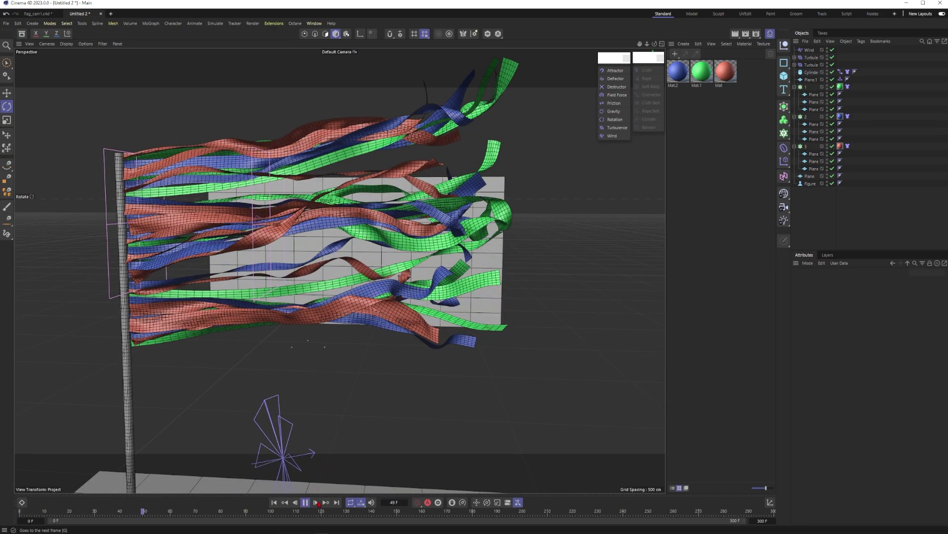
pyautogui.click(305, 502)
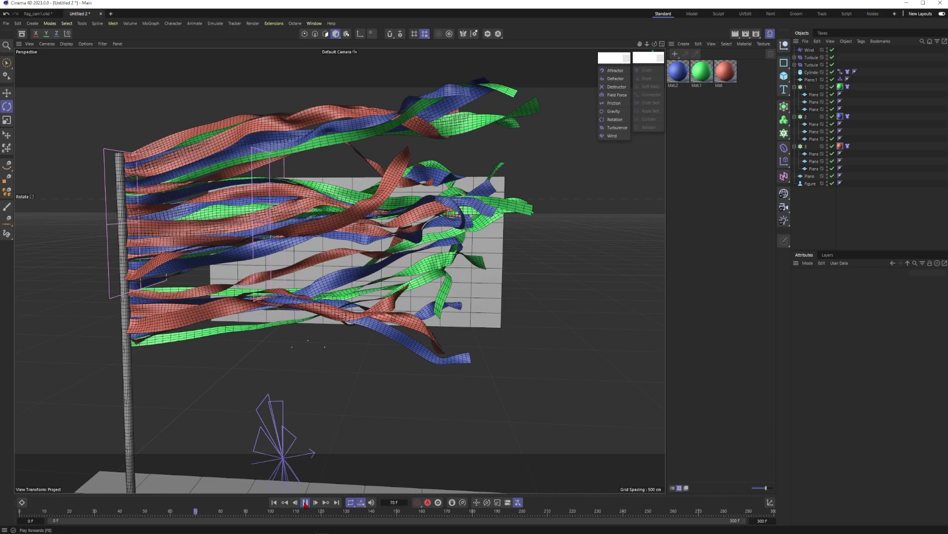
pyautogui.click(305, 502)
# Step: Examine the project's Simulation settings for substeps, damping and collisions, and return the animation to its start
pyautogui.hotkey('ctrl', 'd')
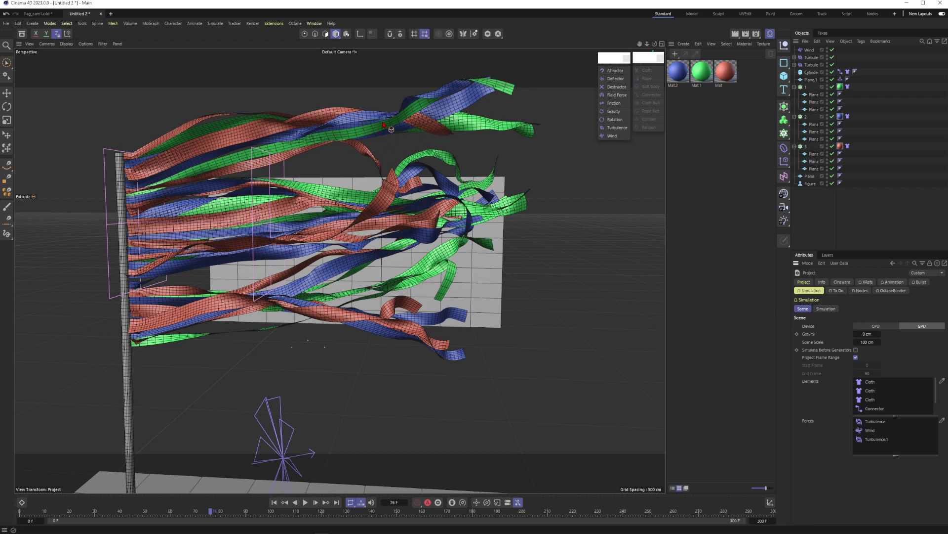
pyautogui.click(826, 308)
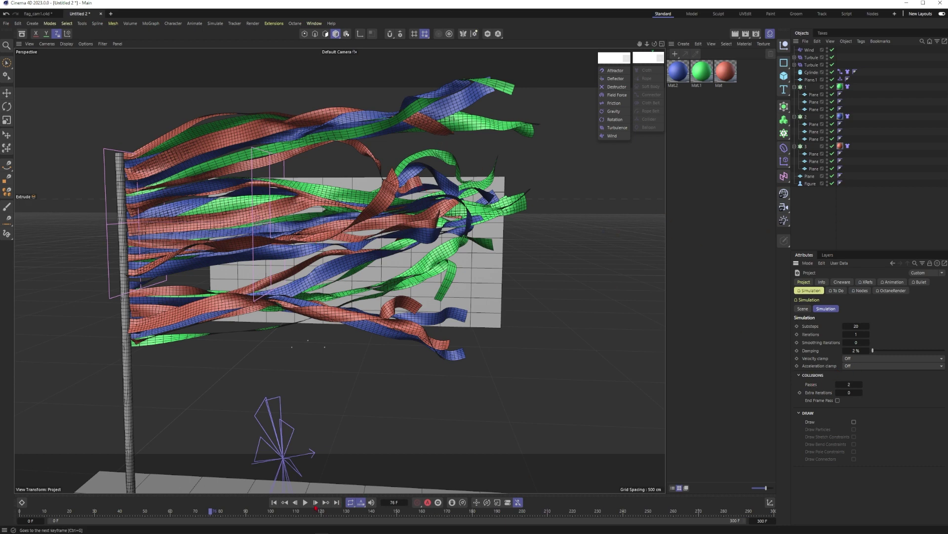
pyautogui.hotkey('shift', 'f')
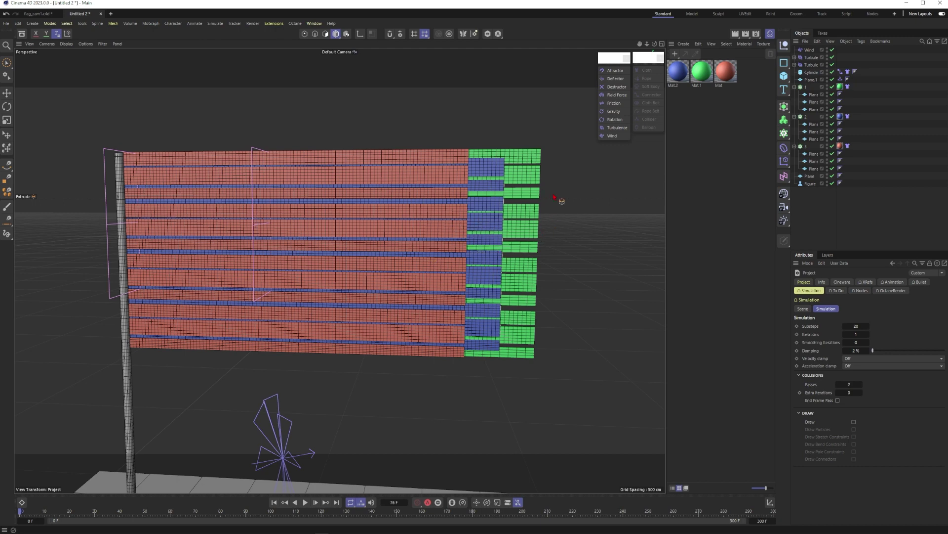
# Step: Collapse the three strip cloners in the object list and duplicate all three
pyautogui.click(795, 87)
pyautogui.click(794, 94)
pyautogui.click(795, 102)
pyautogui.click(806, 88)
pyautogui.keyDown('shift'); pyautogui.click(805, 103); pyautogui.keyUp('shift')
pyautogui.keyDown('ctrl'); pyautogui.moveTo(808, 106); pyautogui.dragTo(808, 105); pyautogui.keyUp('ctrl')
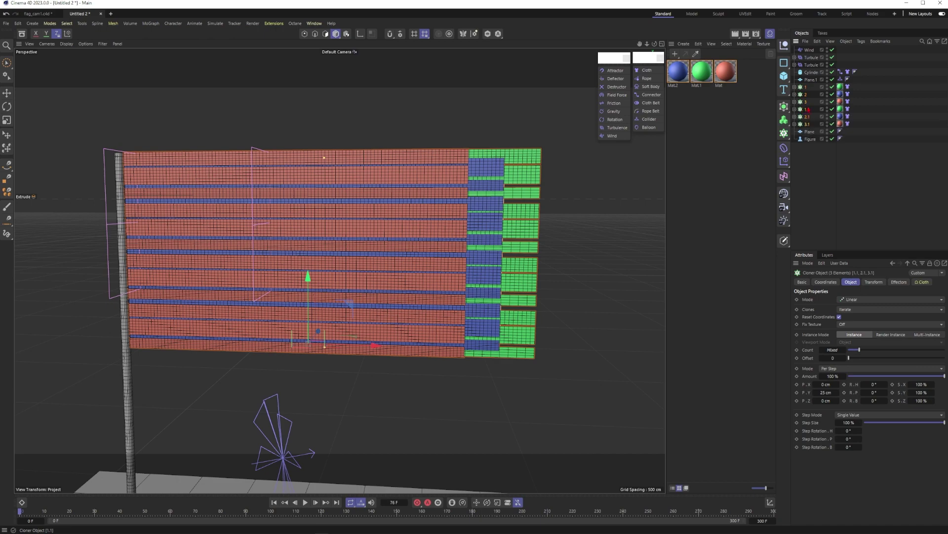
# Step: Move the duplicated cloners along the depth axis so all six strip layers are evenly spaced, checking them in the top view
pyautogui.keyDown('alt'); pyautogui.moveTo(420, 251); pyautogui.dragTo(389, 295); pyautogui.keyUp('alt')
pyautogui.moveTo(500, 227); pyautogui.dragTo(466, 193)
pyautogui.press('F2')
pyautogui.keyDown('alt'); pyautogui.moveTo(385, 281); pyautogui.dragTo(368, 289, button='right'); pyautogui.keyUp('alt')
pyautogui.moveTo(367, 291); pyautogui.dragTo(367, 271)
pyautogui.keyDown('alt'); pyautogui.moveTo(202, 262); pyautogui.dragTo(774, 279, button='middle'); pyautogui.keyUp('alt')
# Step: Set the flagpole cylinder's radius to 12 cm and move it so it sits centred against the ends of the strip layers
pyautogui.click(6, 63)
pyautogui.click(40, 75)
pyautogui.click(293, 295)
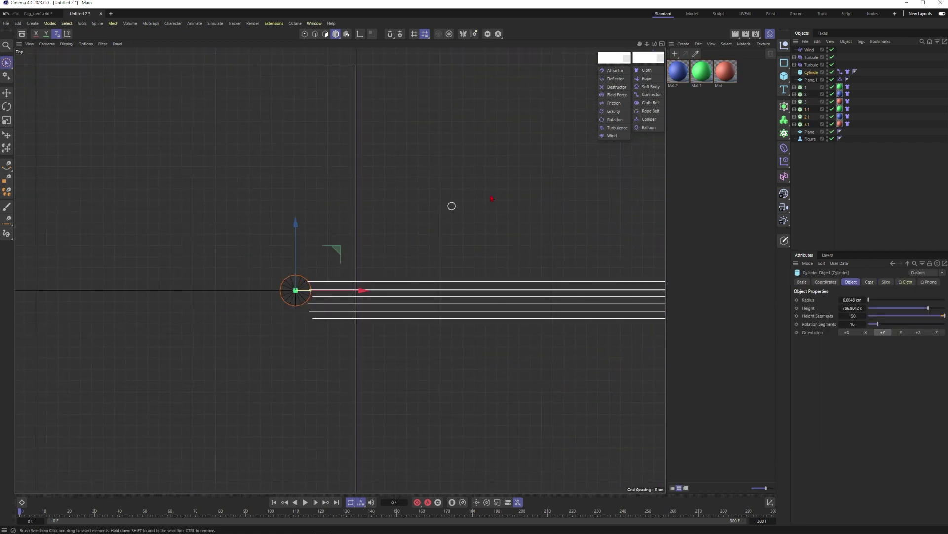
pyautogui.doubleClick(851, 300)
pyautogui.write('12')
pyautogui.press('Return')
pyautogui.moveTo(337, 255); pyautogui.dragTo(320, 265)
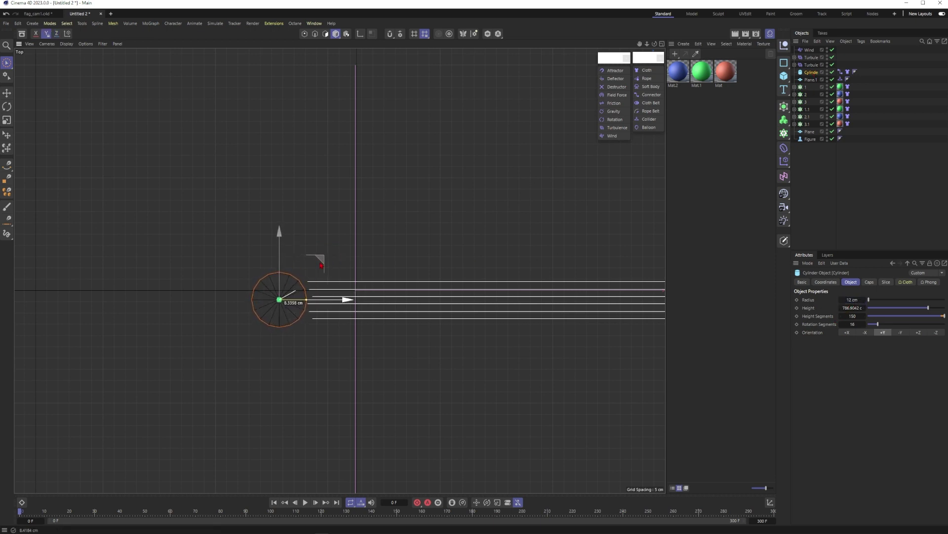
pyautogui.scroll(4, 309, 292)
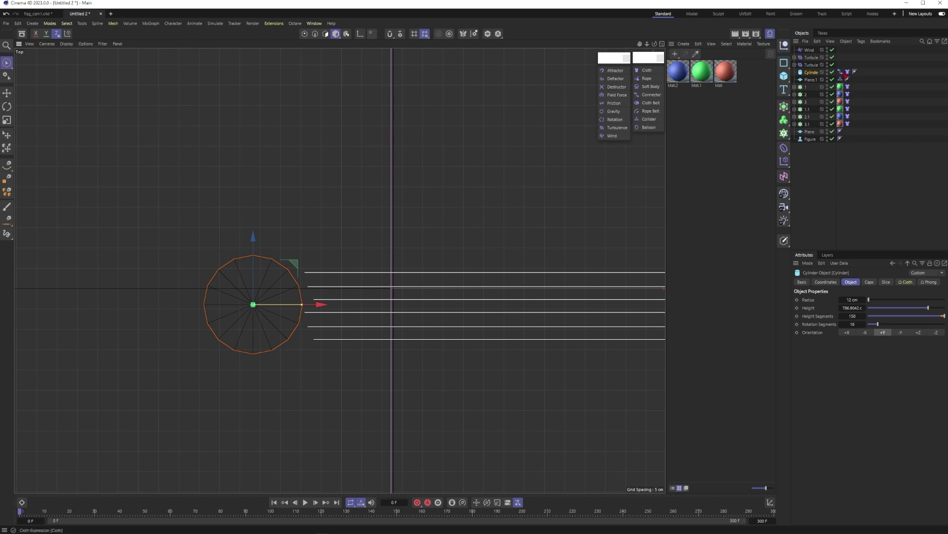
# Step: Set the flagpole connector's search radius to 10 cm and recreate its connections to all strip layers
pyautogui.click(840, 72)
pyautogui.click(819, 412)
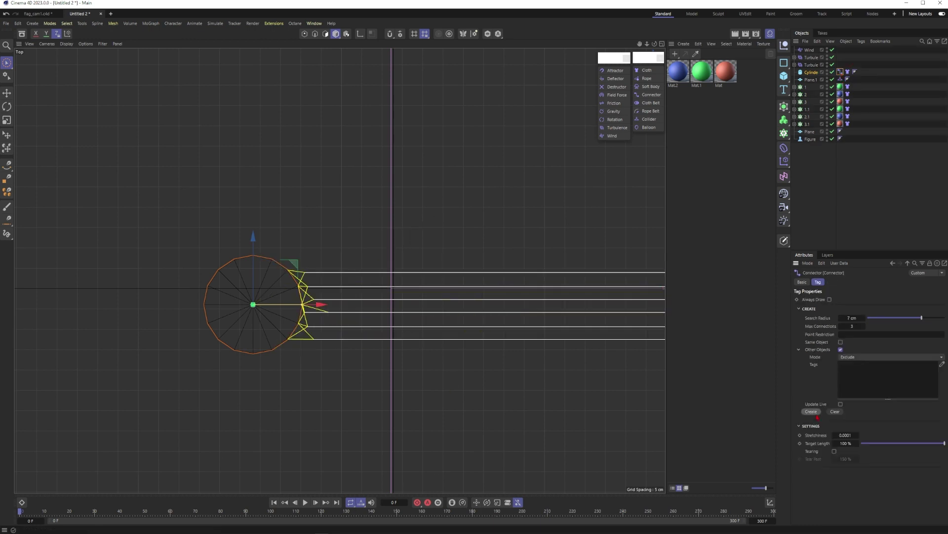
pyautogui.doubleClick(849, 318)
pyautogui.write('10')
pyautogui.press('Return')
pyautogui.click(811, 412)
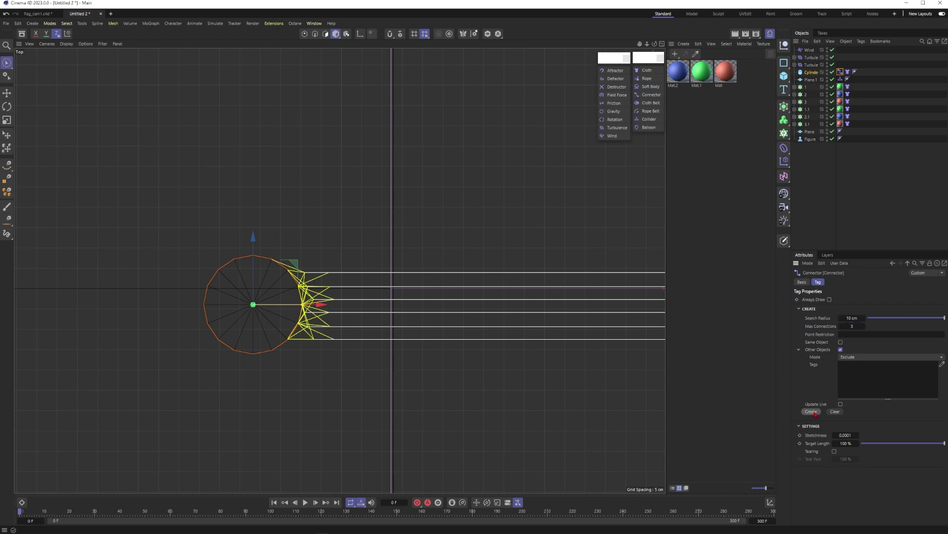
# Step: Return to the perspective view and display the scene with Gouraud shading without wireframe lines
pyautogui.press('F1')
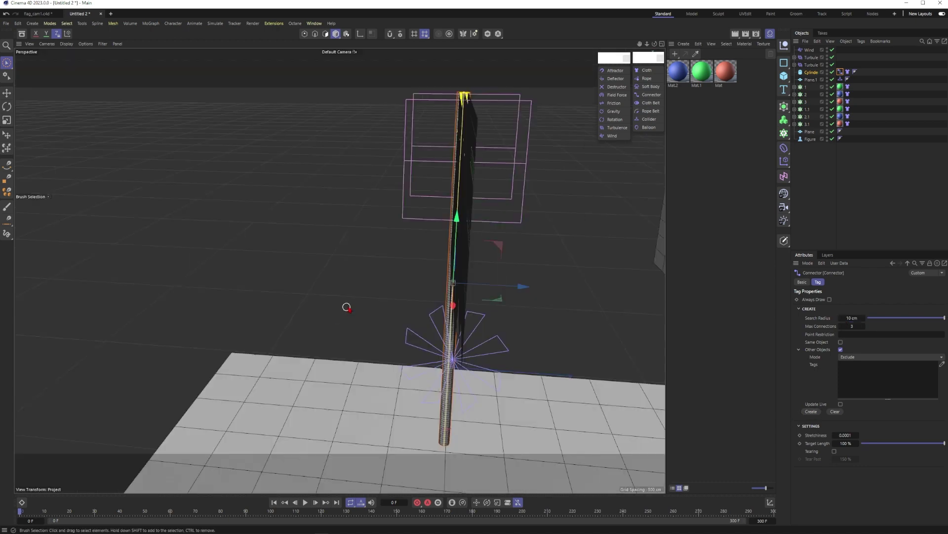
pyautogui.click(562, 232)
pyautogui.keyDown('alt'); pyautogui.moveTo(442, 159); pyautogui.dragTo(444, 161); pyautogui.keyUp('alt')
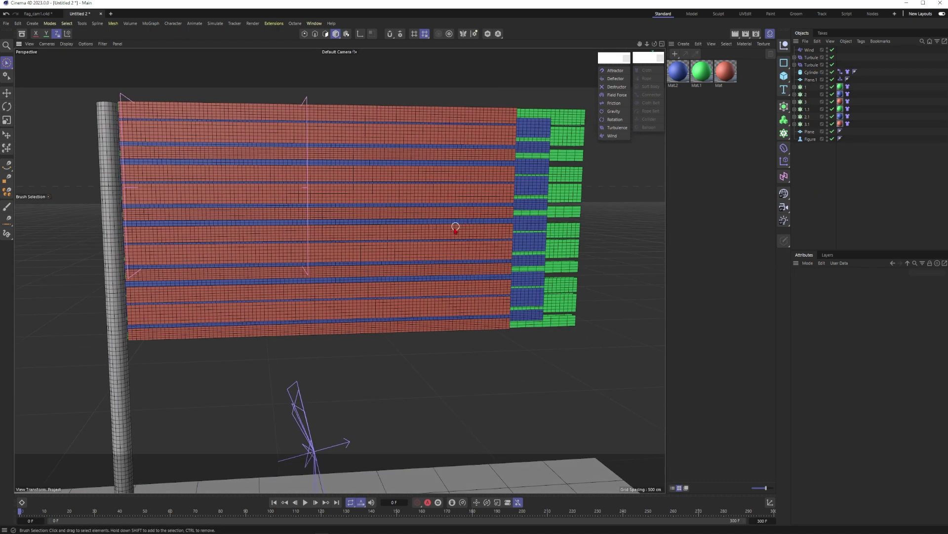
pyautogui.press('n')
pyautogui.press('a')
pyautogui.scroll(-4, 405, 216)
pyautogui.keyDown('alt'); pyautogui.moveTo(388, 220); pyautogui.dragTo(360, 296); pyautogui.keyUp('alt')
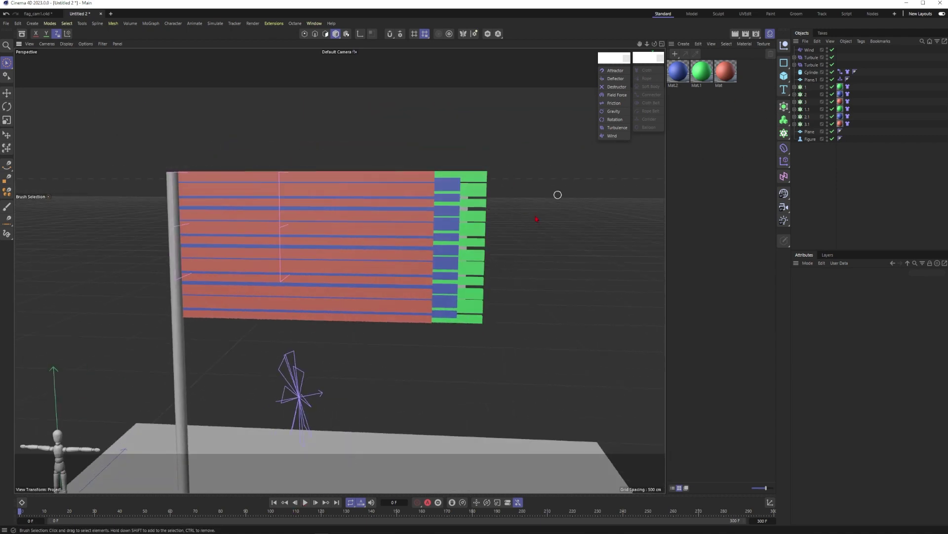
# Step: Cache the whole scene's simulation from the flagpole's Cloth tag and play back the cached ribbons from different angles
pyautogui.click(847, 71)
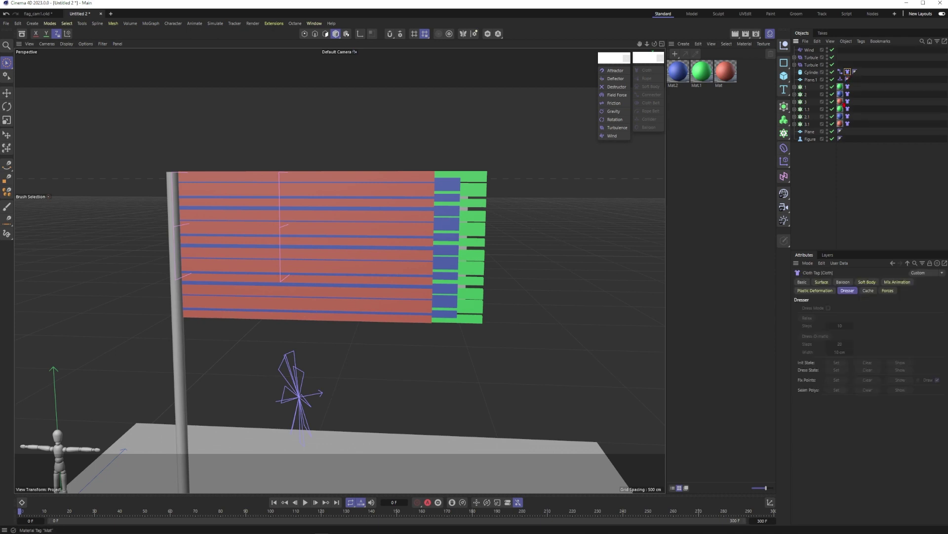
pyautogui.click(868, 290)
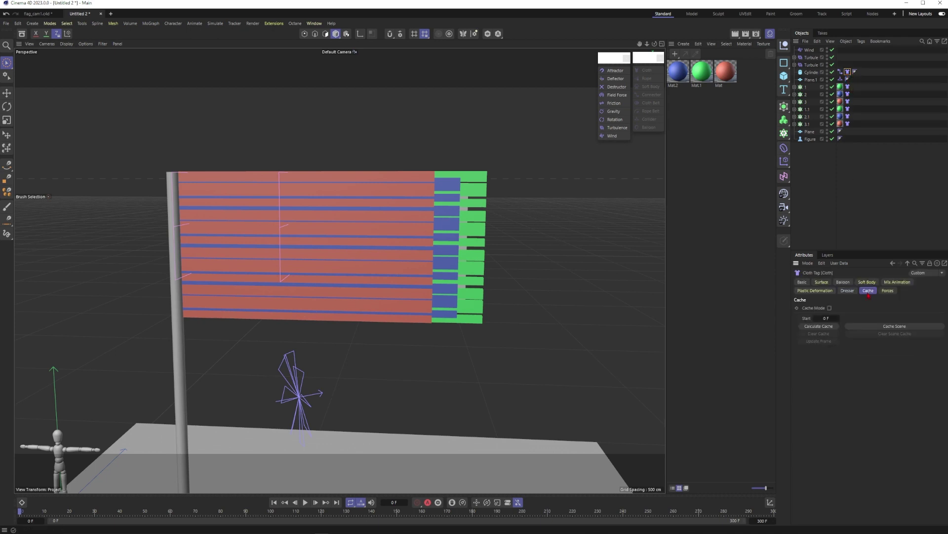
pyautogui.click(894, 326)
pyautogui.press('F8')
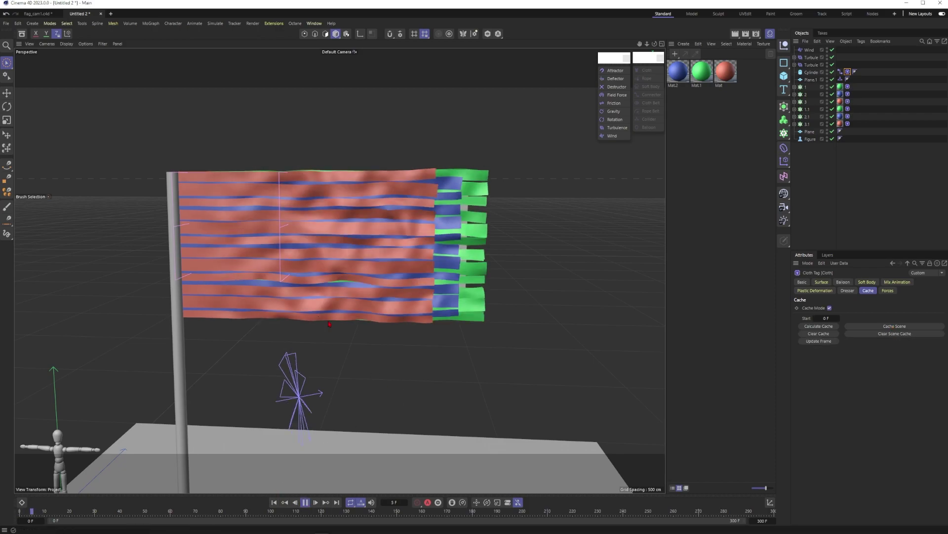
pyautogui.keyDown('alt'); pyautogui.moveTo(291, 290); pyautogui.dragTo(298, 275); pyautogui.keyUp('alt')
pyautogui.keyDown('alt'); pyautogui.moveTo(299, 275); pyautogui.dragTo(326, 254, button='right'); pyautogui.keyUp('alt')
pyautogui.keyDown('alt'); pyautogui.moveTo(326, 254); pyautogui.dragTo(292, 301, button='middle'); pyautogui.keyUp('alt')
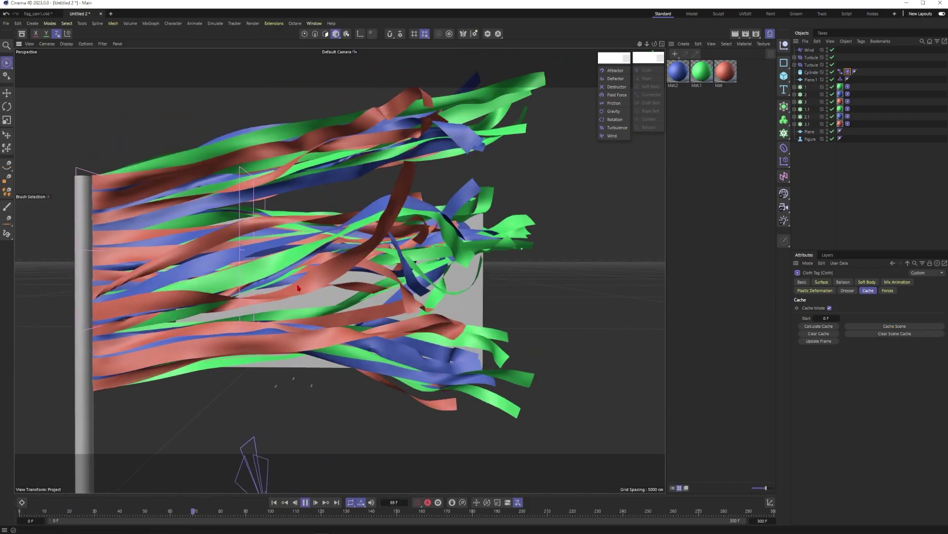
pyautogui.keyDown('alt'); pyautogui.moveTo(323, 268); pyautogui.dragTo(303, 280, button='right'); pyautogui.keyUp('alt')
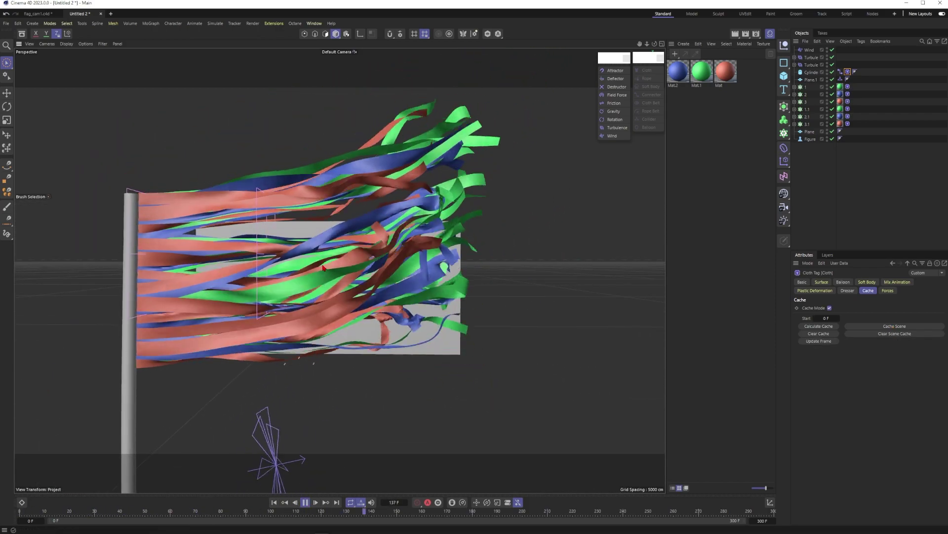
pyautogui.keyDown('alt'); pyautogui.moveTo(313, 280); pyautogui.dragTo(277, 287); pyautogui.keyUp('alt')
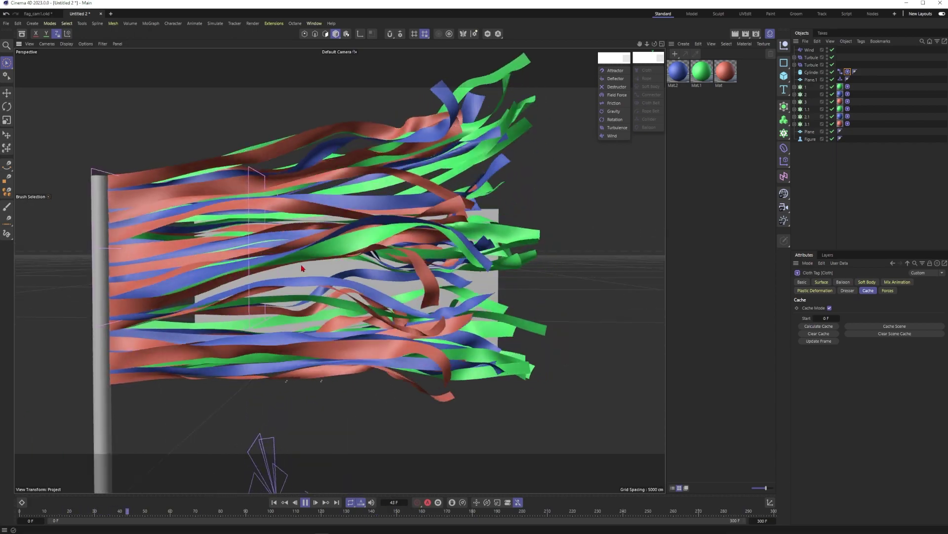
# Step: Examine the cached ribbons during playback from several angles, including a close-up of the overlapping strip ends
pyautogui.moveTo(294, 278)
pyautogui.keyDown('alt'); pyautogui.mouseDown(button='right')
pyautogui.moveTo(270, 290)
pyautogui.moveTo(285, 282)
pyautogui.mouseUp(button='right'); pyautogui.keyUp('alt')
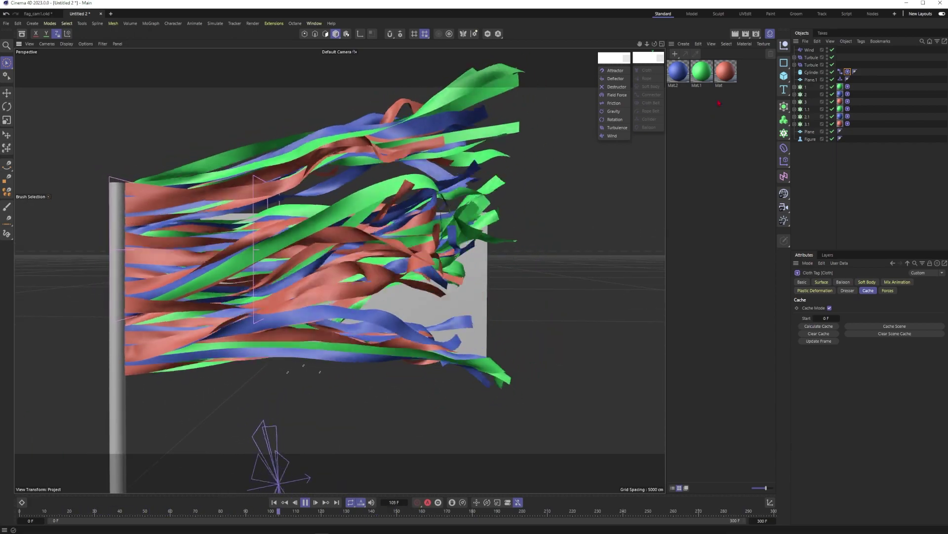
pyautogui.keyDown('alt'); pyautogui.moveTo(247, 203); pyautogui.dragTo(217, 207, button='right'); pyautogui.keyUp('alt')
pyautogui.keyDown('alt'); pyautogui.moveTo(293, 277); pyautogui.dragTo(297, 298); pyautogui.keyUp('alt')
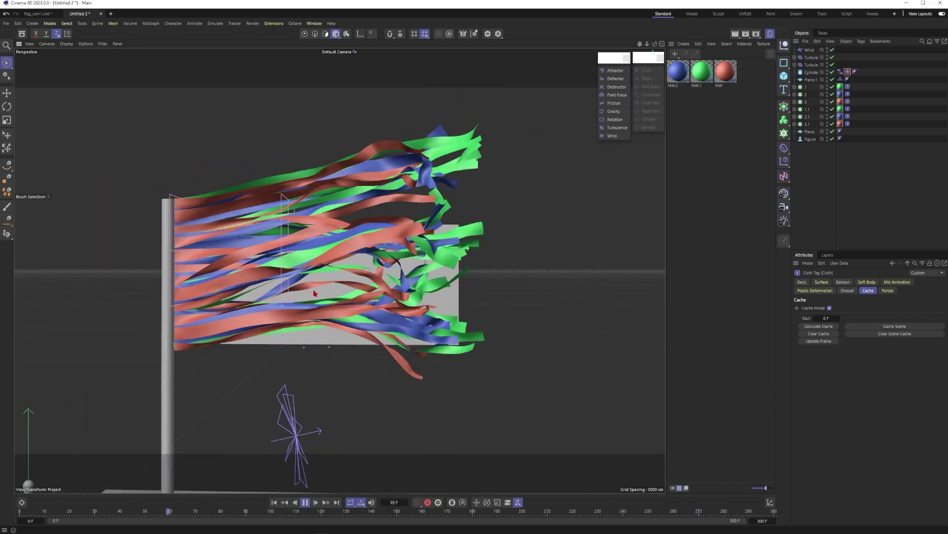
pyautogui.keyDown('alt'); pyautogui.moveTo(325, 278); pyautogui.dragTo(349, 269, button='right'); pyautogui.keyUp('alt')
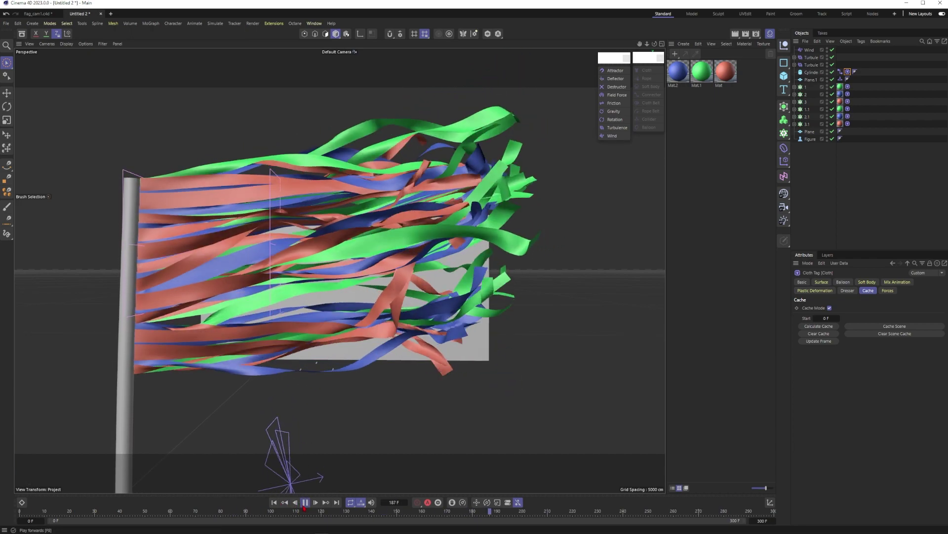
pyautogui.scroll(3, 422, 219)
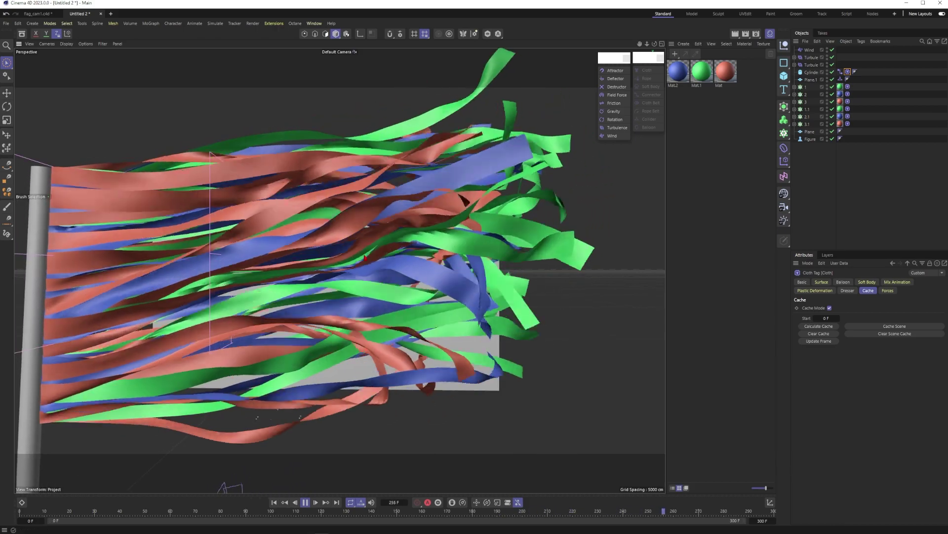
pyautogui.keyDown('alt'); pyautogui.moveTo(422, 220); pyautogui.dragTo(333, 260); pyautogui.keyUp('alt')
pyautogui.scroll(5, 333, 260)
pyautogui.keyDown('alt'); pyautogui.moveTo(417, 239); pyautogui.dragTo(267, 292); pyautogui.keyUp('alt')
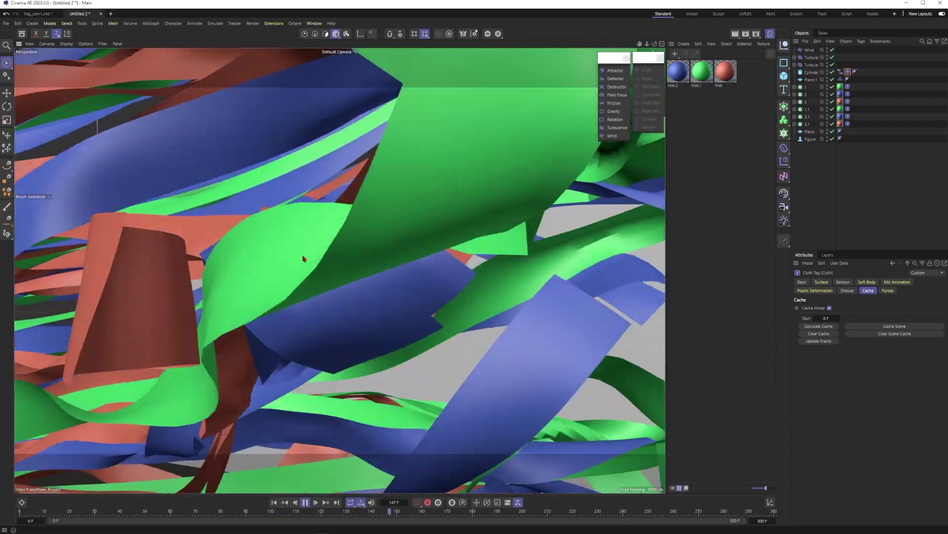
pyautogui.keyDown('alt'); pyautogui.moveTo(299, 252); pyautogui.dragTo(220, 275); pyautogui.keyUp('alt')
pyautogui.keyDown('alt'); pyautogui.moveTo(219, 275); pyautogui.dragTo(164, 283, button='right'); pyautogui.keyUp('alt')
pyautogui.keyDown('alt'); pyautogui.moveTo(163, 282); pyautogui.dragTo(263, 275, button='middle'); pyautogui.keyUp('alt')
# Step: Replay the ribbons from the first frame with the project's simulation settings open, and check the flagpole's Cloth tag cache settings
pyautogui.click(274, 503)
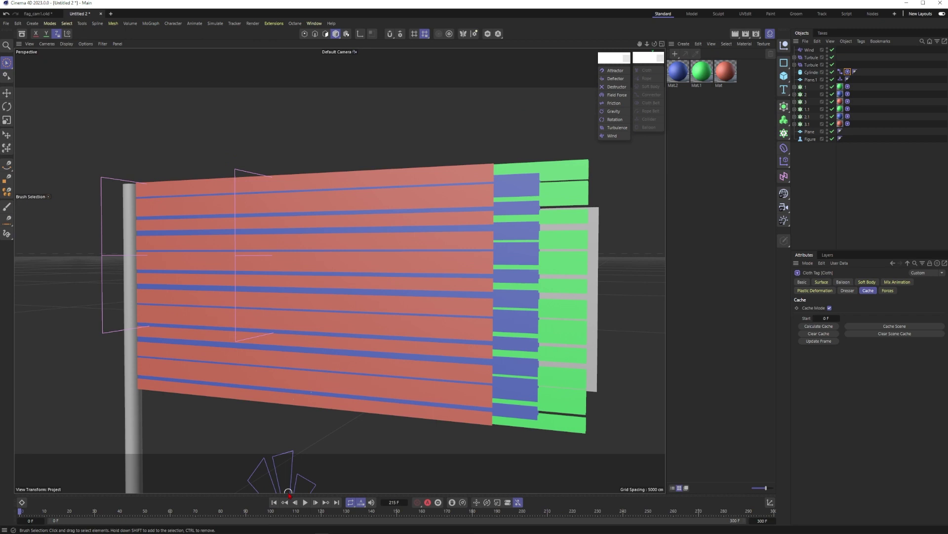
pyautogui.hotkey('ctrl', 'd')
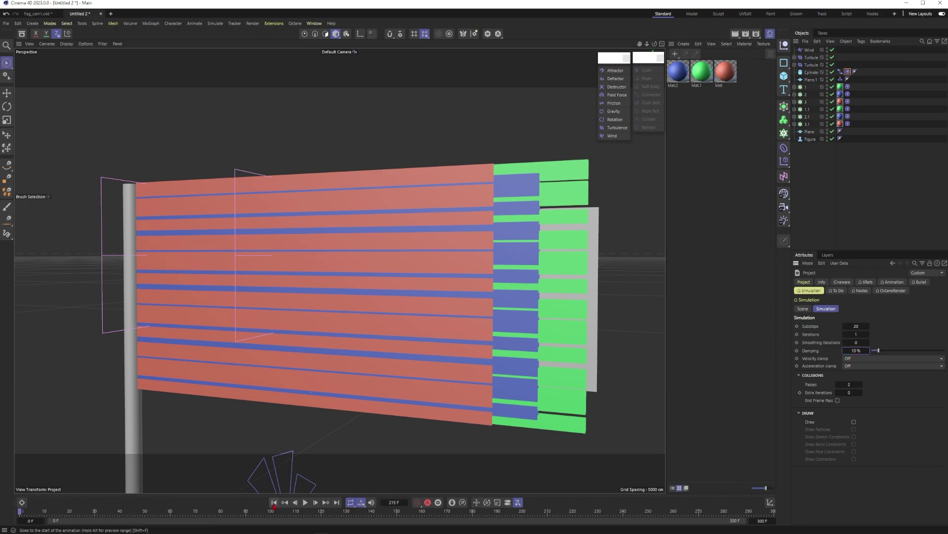
pyautogui.click(306, 502)
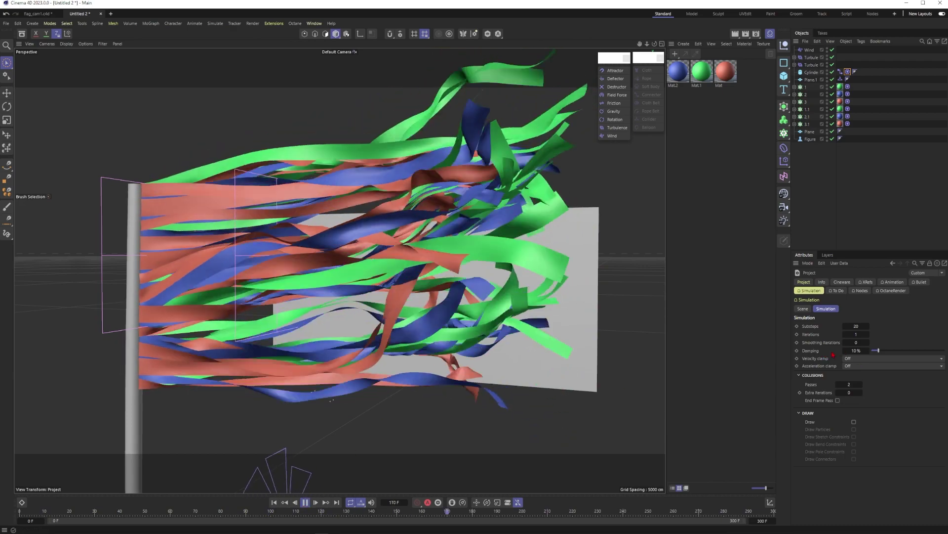
pyautogui.click(306, 503)
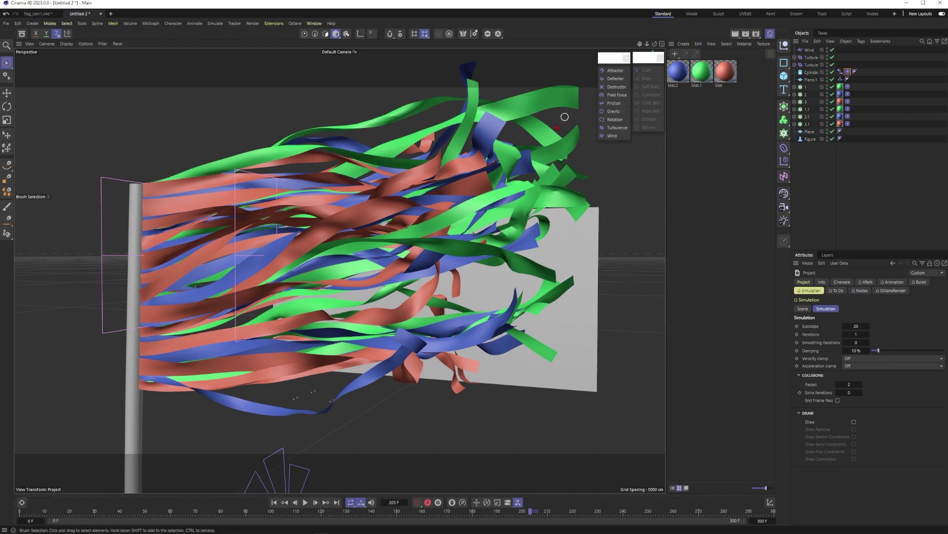
pyautogui.click(848, 72)
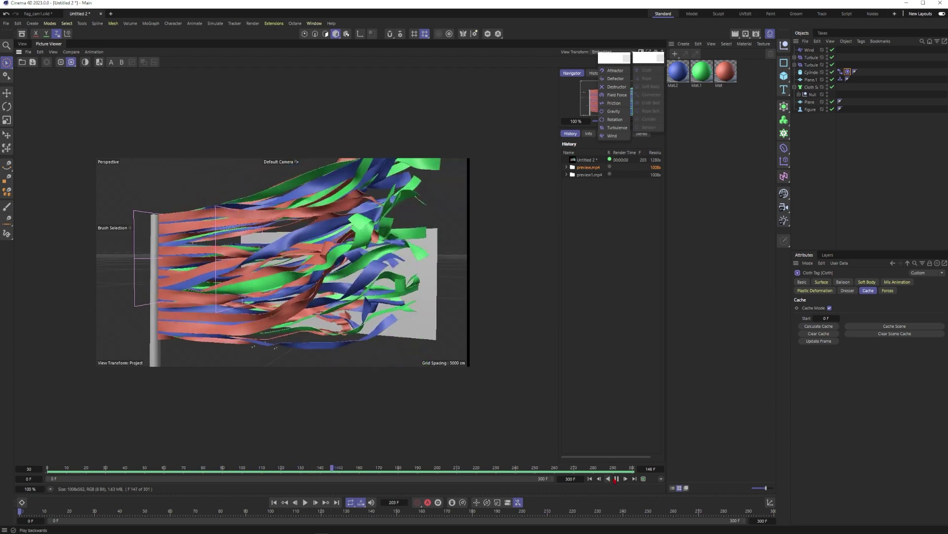
# Step: Play the preview1.mp4 render from its first frame in the Picture Viewer
pyautogui.click(589, 175)
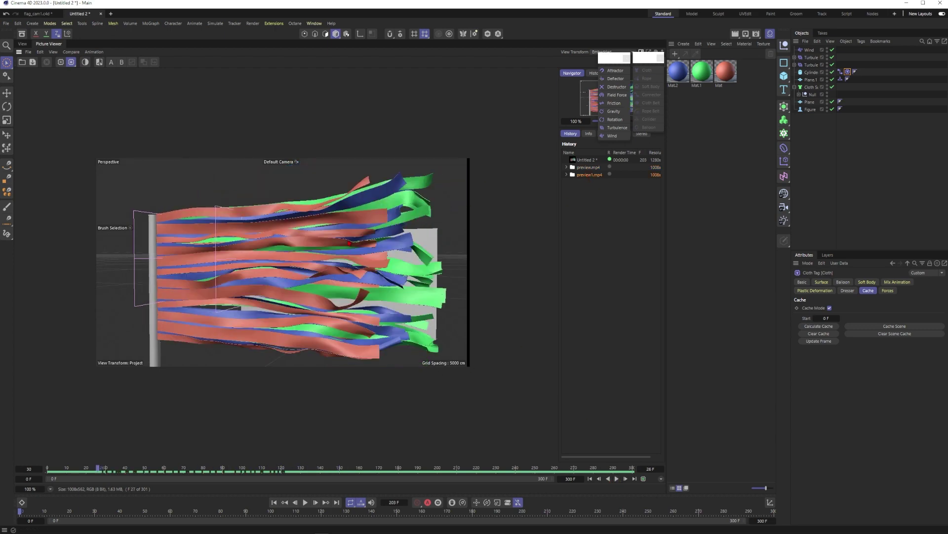
pyautogui.click(589, 478)
pyautogui.click(617, 478)
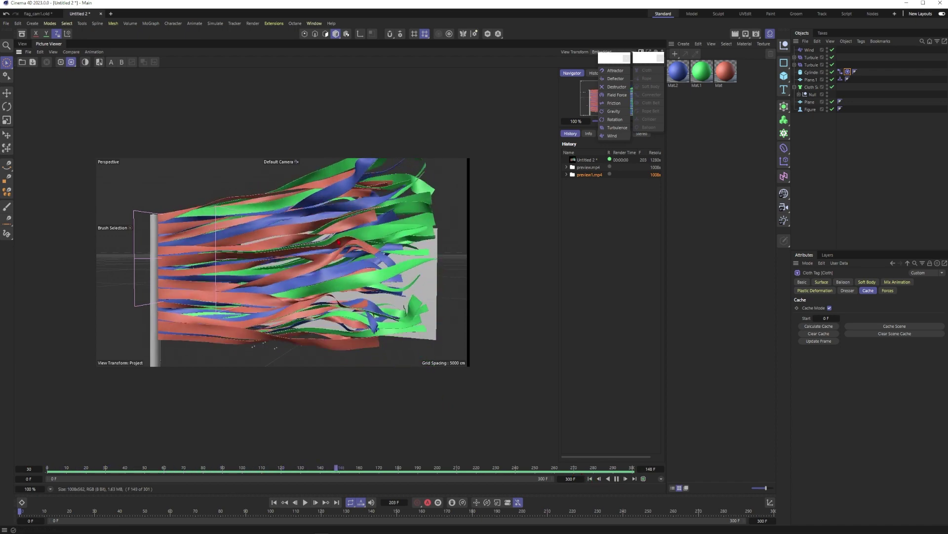
# Step: Try adding a Friction force to the scene, delete it, and review the first Turbulence force's properties
pyautogui.hotkey('ctrl', 'd')
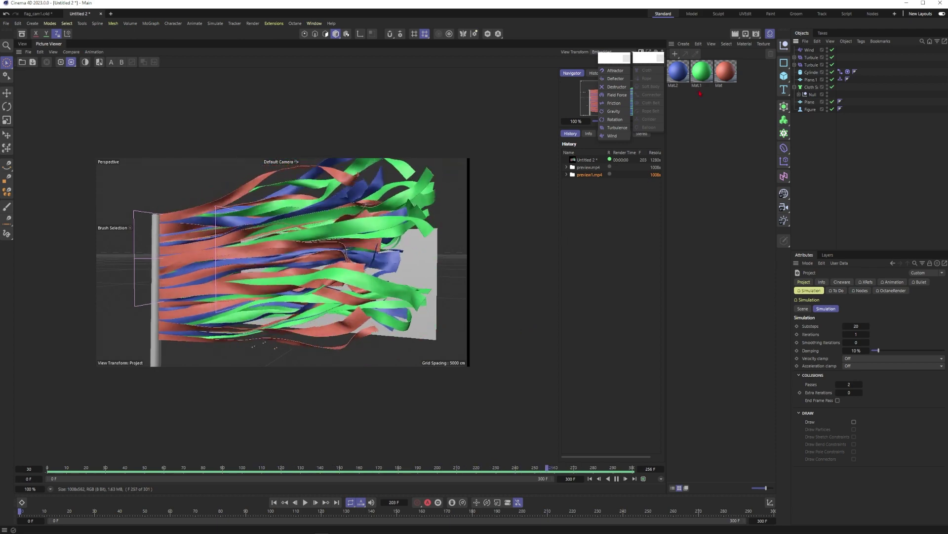
pyautogui.click(614, 103)
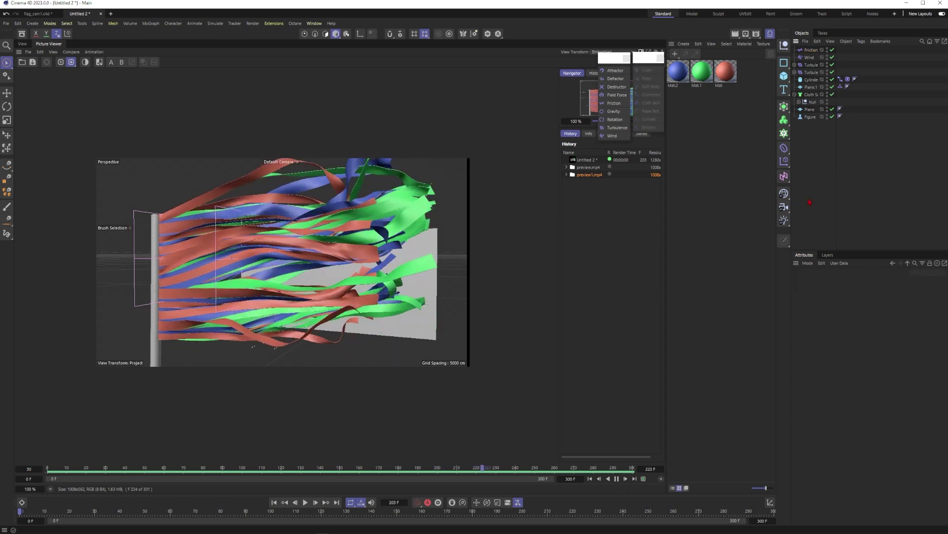
pyautogui.press('Delete')
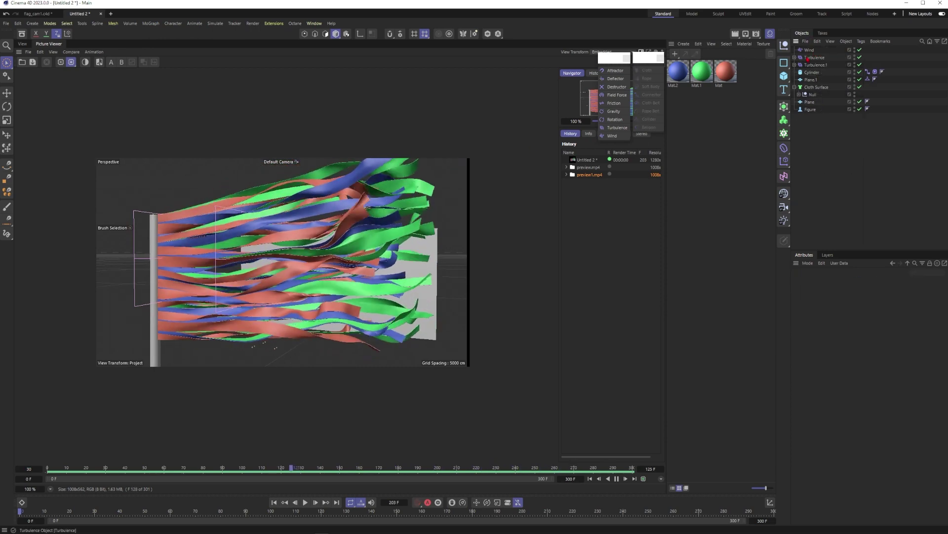
pyautogui.click(815, 57)
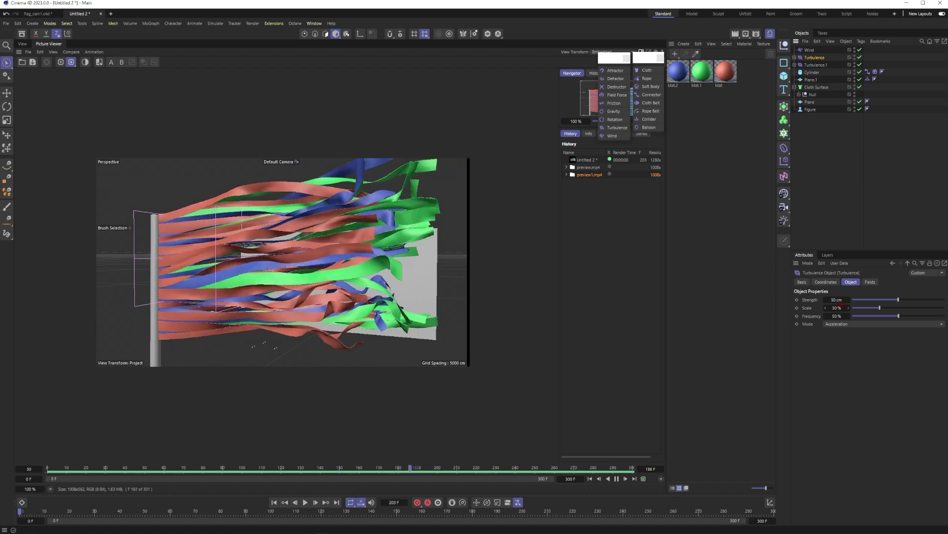
pyautogui.click(849, 176)
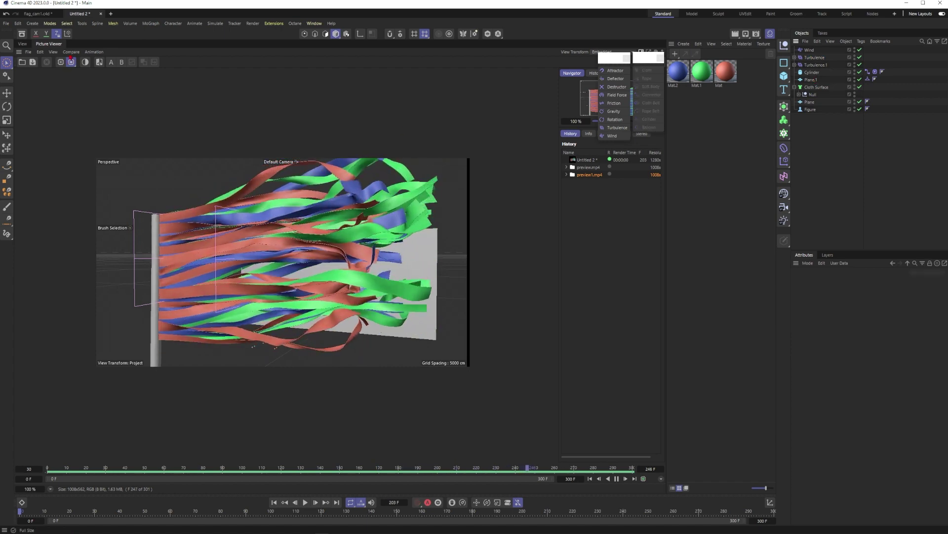
# Step: Return to the 3D viewport, play back the ribbon animation and view the paused strips from another angle
pyautogui.click(23, 44)
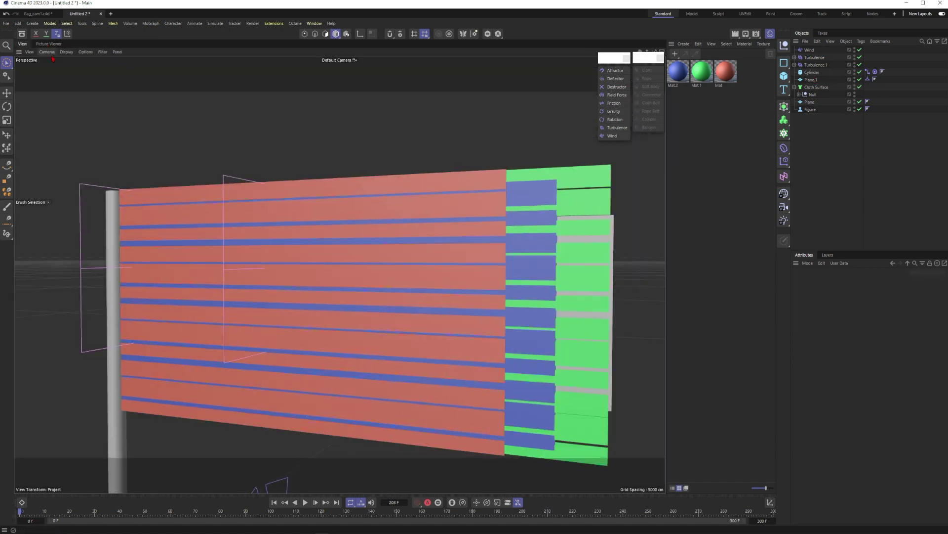
pyautogui.click(307, 502)
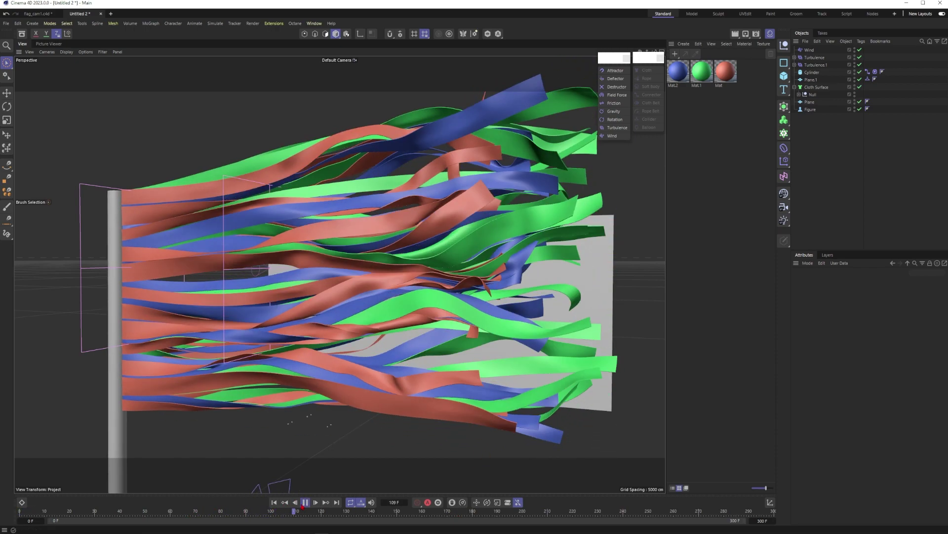
pyautogui.click(305, 502)
pyautogui.keyDown('alt'); pyautogui.moveTo(389, 297); pyautogui.dragTo(330, 294, button='middle'); pyautogui.keyUp('alt')
pyautogui.keyDown('alt'); pyautogui.moveTo(341, 288); pyautogui.dragTo(341, 307); pyautogui.keyUp('alt')
# Step: Review the strip layers grouped in the Null under Cloth Surface, resume playback briefly and return to the first frame
pyautogui.click(799, 94)
pyautogui.scroll(-3, 400, 230)
pyautogui.keyDown('alt'); pyautogui.moveTo(383, 231); pyautogui.dragTo(403, 238); pyautogui.keyUp('alt')
pyautogui.scroll(3, 368, 233)
pyautogui.scroll(-2, 404, 237)
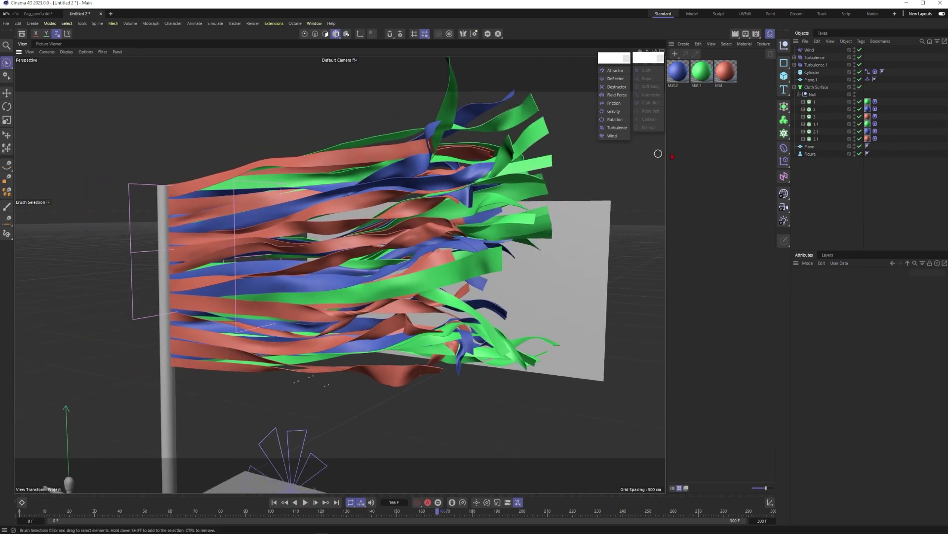
pyautogui.press('F8')
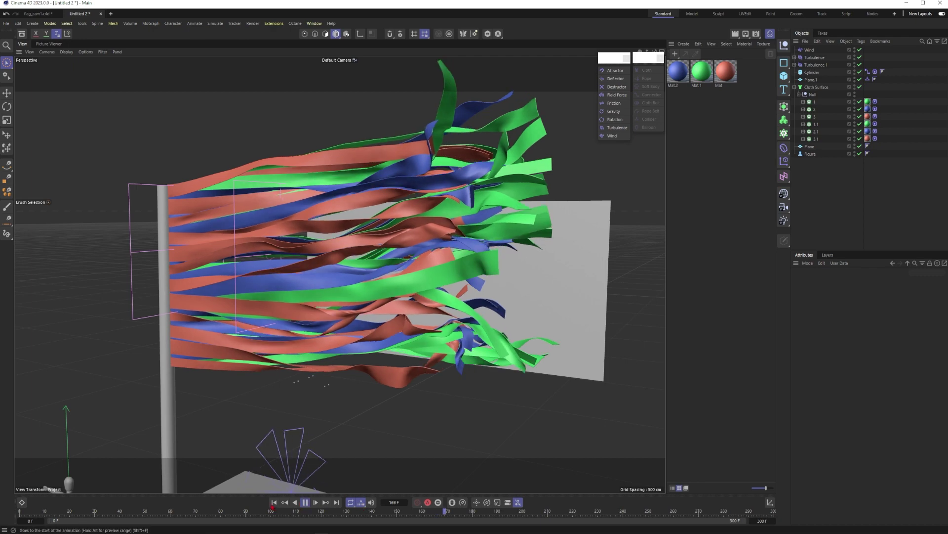
pyautogui.click(274, 502)
pyautogui.click(799, 94)
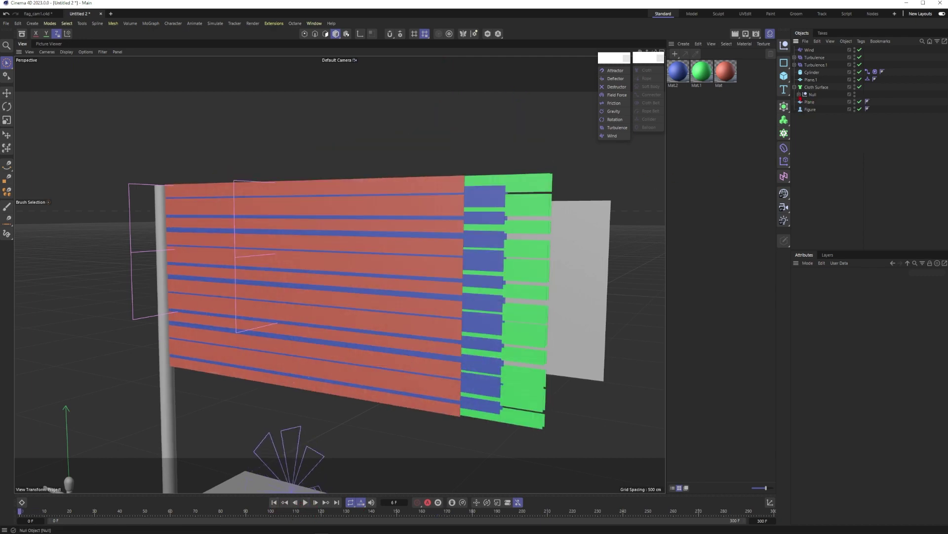
# Step: Duplicate the Null holding the strip layers inside the Cloth Surface and check the original group's contents
pyautogui.keyDown('ctrl'); pyautogui.moveTo(816, 98); pyautogui.dragTo(815, 99); pyautogui.keyUp('ctrl')
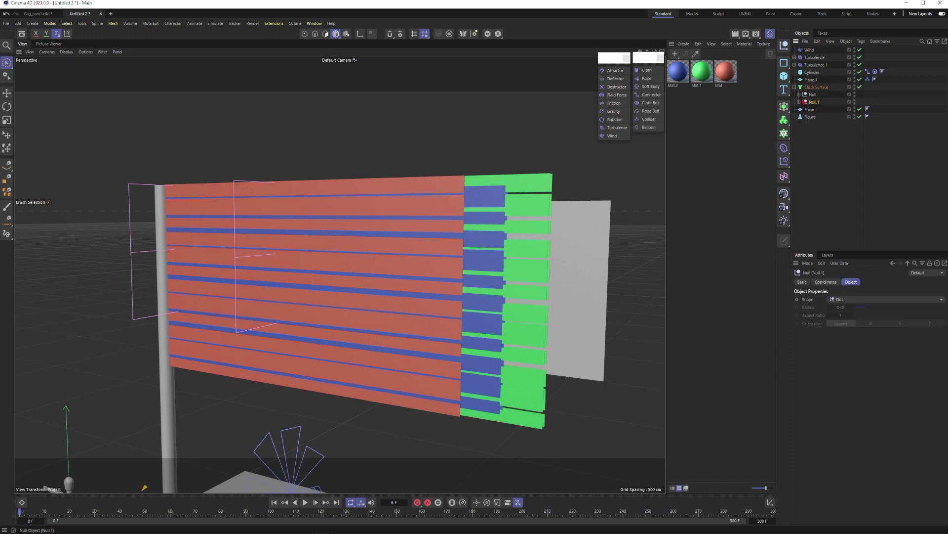
pyautogui.click(799, 94)
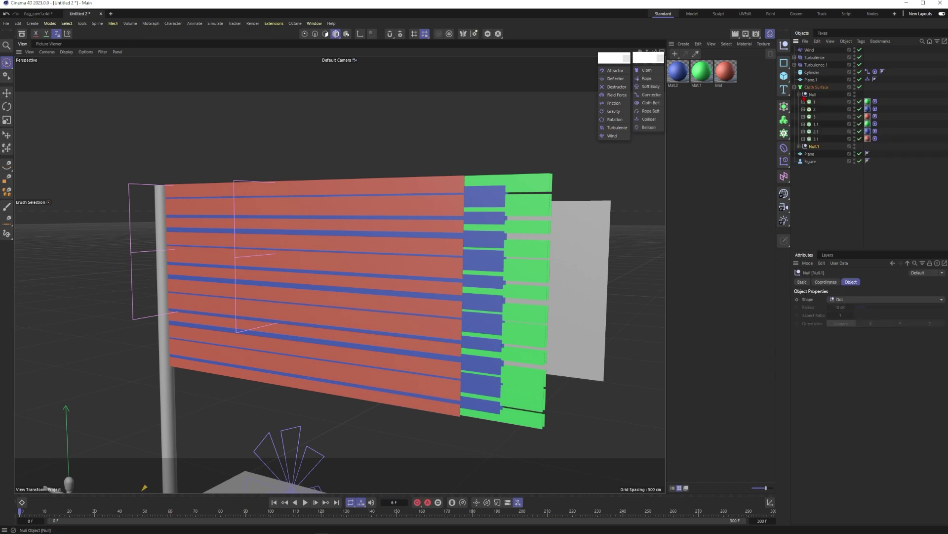
pyautogui.click(799, 94)
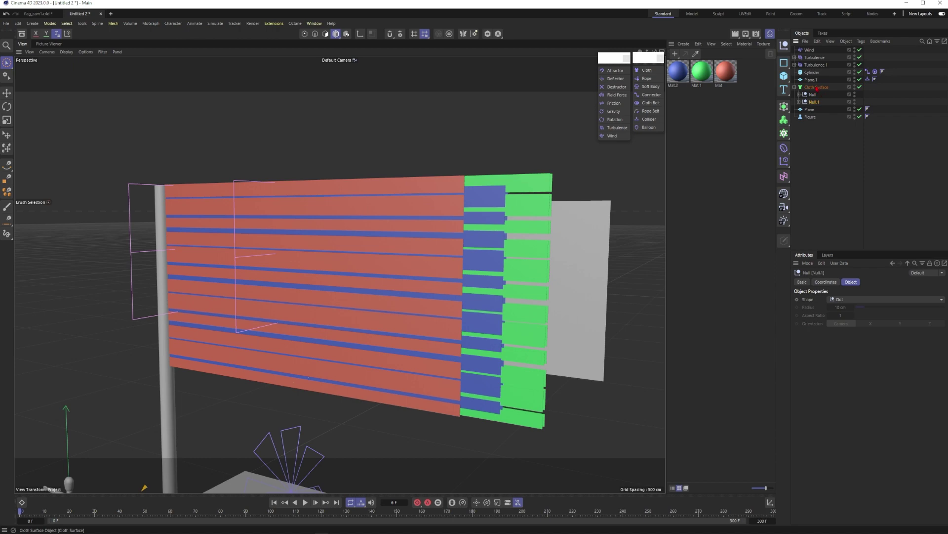
# Step: Compare the strip edges with Cloth Surface on and off in close-up, and leave Cloth Surface disabled
pyautogui.scroll(5, 444, 191)
pyautogui.keyDown('alt'); pyautogui.moveTo(444, 190); pyautogui.dragTo(474, 189); pyautogui.keyUp('alt')
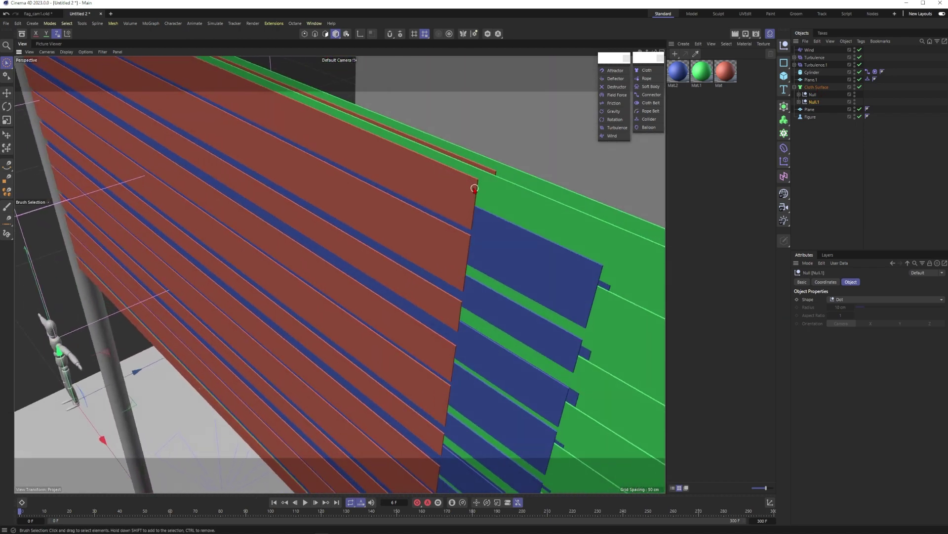
pyautogui.scroll(2, 469, 187)
pyautogui.click(817, 87)
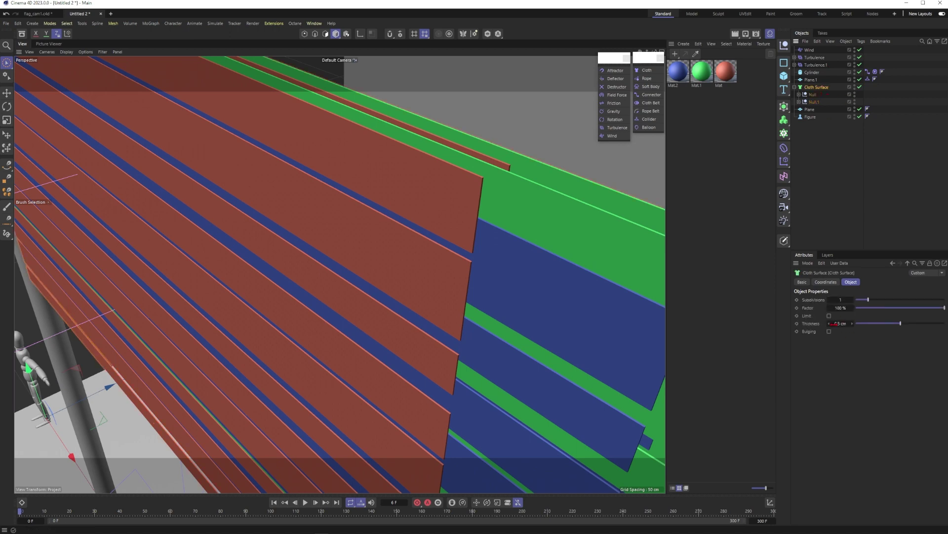
pyautogui.click(860, 87)
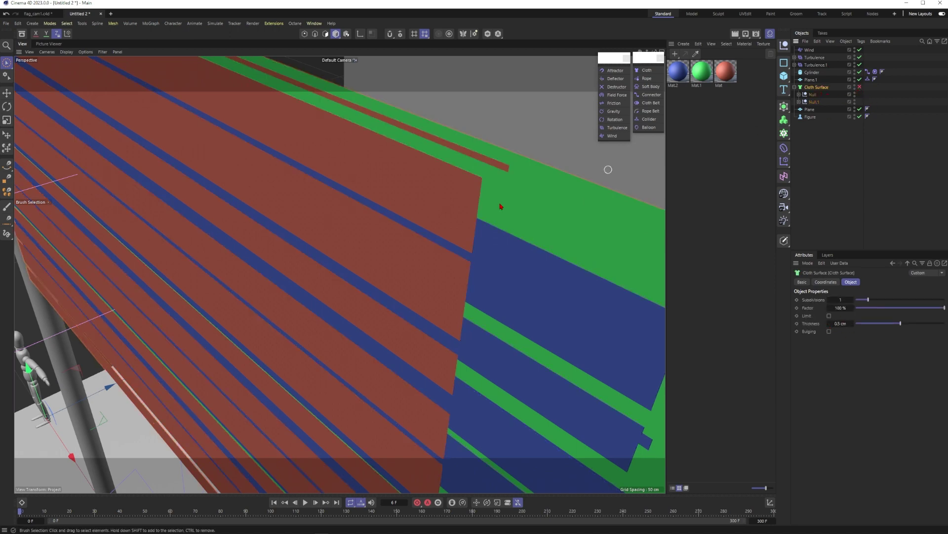
pyautogui.click(860, 87)
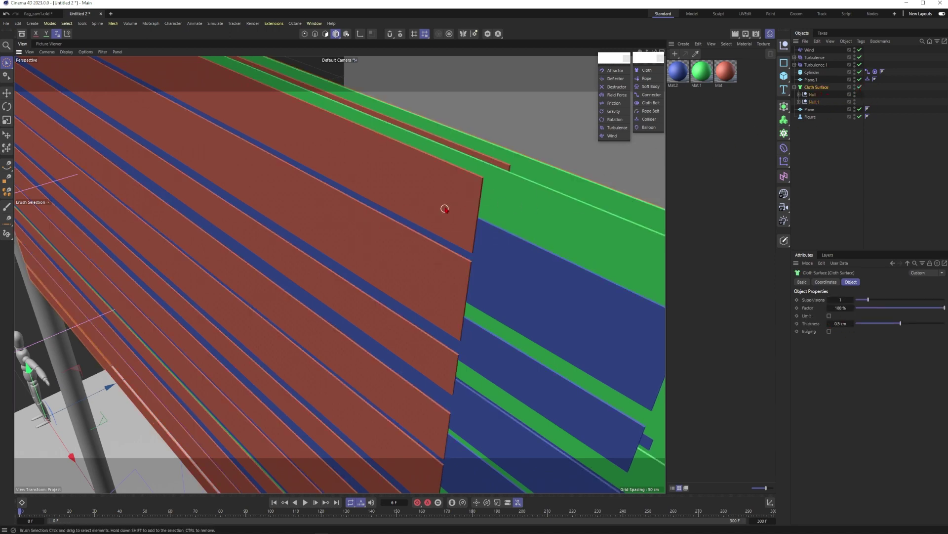
pyautogui.click(860, 87)
pyautogui.scroll(-6, 421, 241)
pyautogui.keyDown('alt'); pyautogui.moveTo(394, 272); pyautogui.dragTo(418, 252); pyautogui.keyUp('alt')
# Step: Select the duplicated strip group Null.1 and offset it from the original layers
pyautogui.click(815, 102)
pyautogui.keyDown('alt'); pyautogui.moveTo(514, 221); pyautogui.dragTo(421, 249); pyautogui.keyUp('alt')
pyautogui.moveTo(475, 263); pyautogui.dragTo(378, 189)
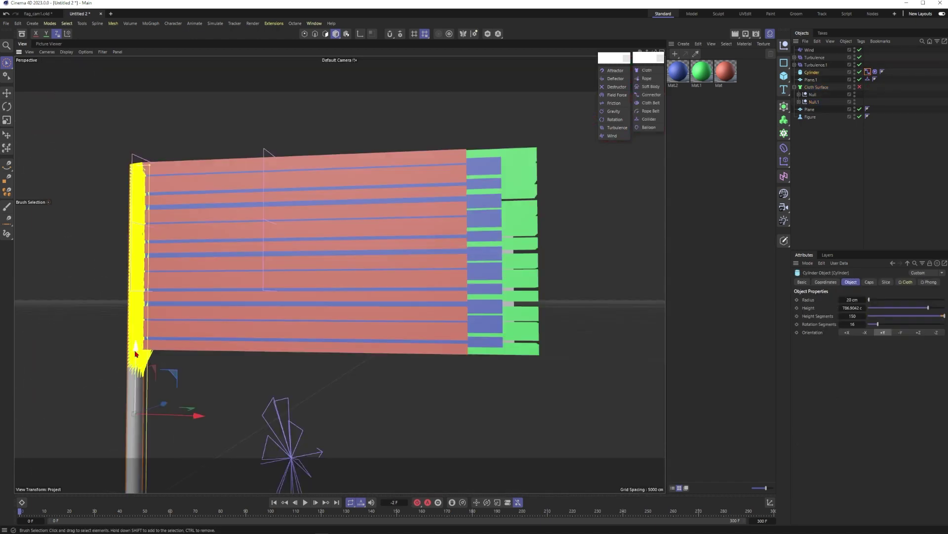
# Step: Clear the existing scene cache from the flagpole's Cloth tag and cache the whole scene's simulation again
pyautogui.click(858, 173)
pyautogui.click(875, 72)
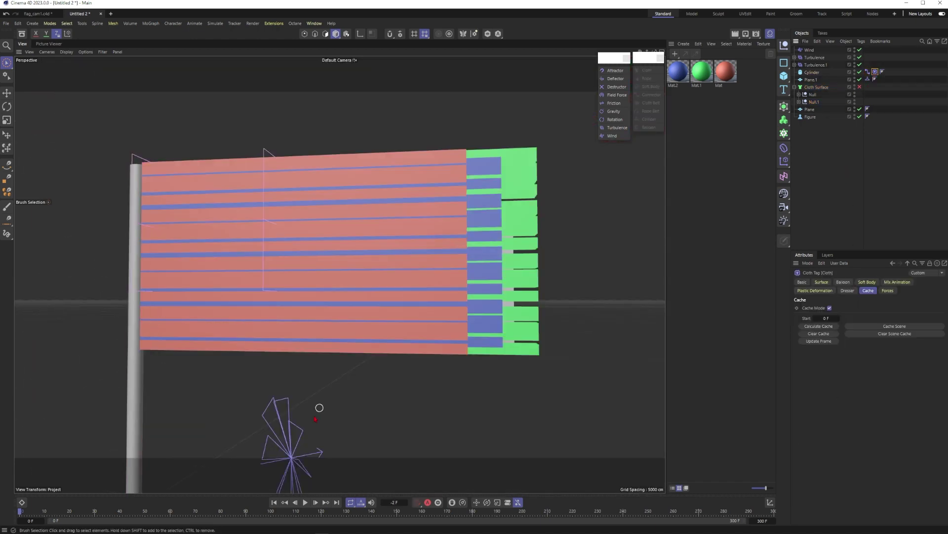
pyautogui.click(878, 334)
pyautogui.click(895, 326)
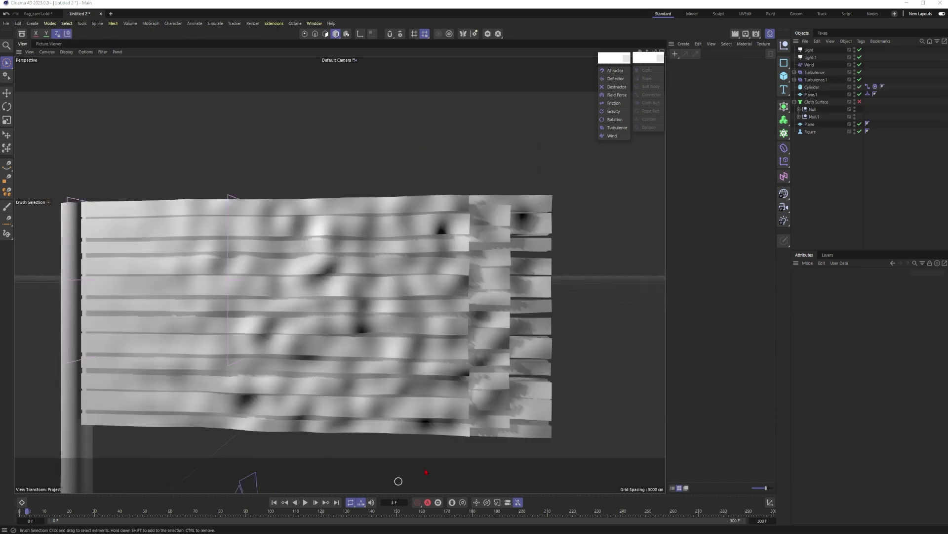
# Step: Play back the newly cached ribbons from a changed angle, stop playback and scrub to frame 138
pyautogui.click(304, 502)
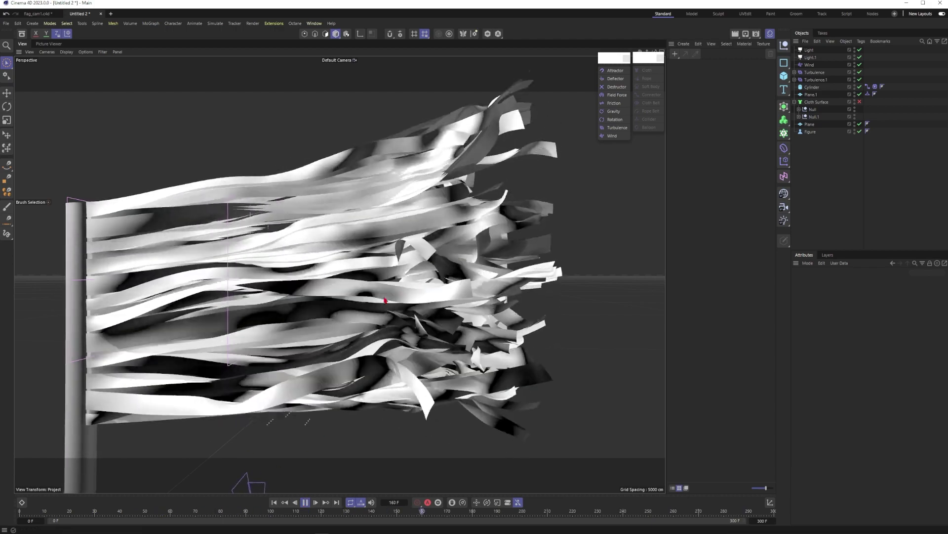
pyautogui.keyDown('alt'); pyautogui.moveTo(397, 261); pyautogui.dragTo(345, 315); pyautogui.keyUp('alt')
pyautogui.keyDown('alt'); pyautogui.moveTo(346, 315); pyautogui.dragTo(322, 313, button='middle'); pyautogui.keyUp('alt')
pyautogui.scroll(3, 321, 310)
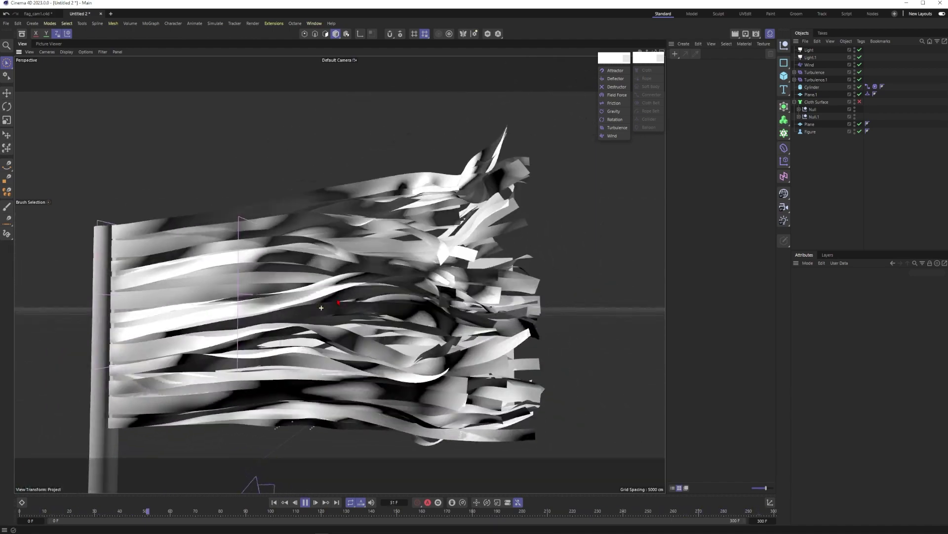
pyautogui.click(305, 502)
pyautogui.moveTo(196, 511); pyautogui.dragTo(369, 512)
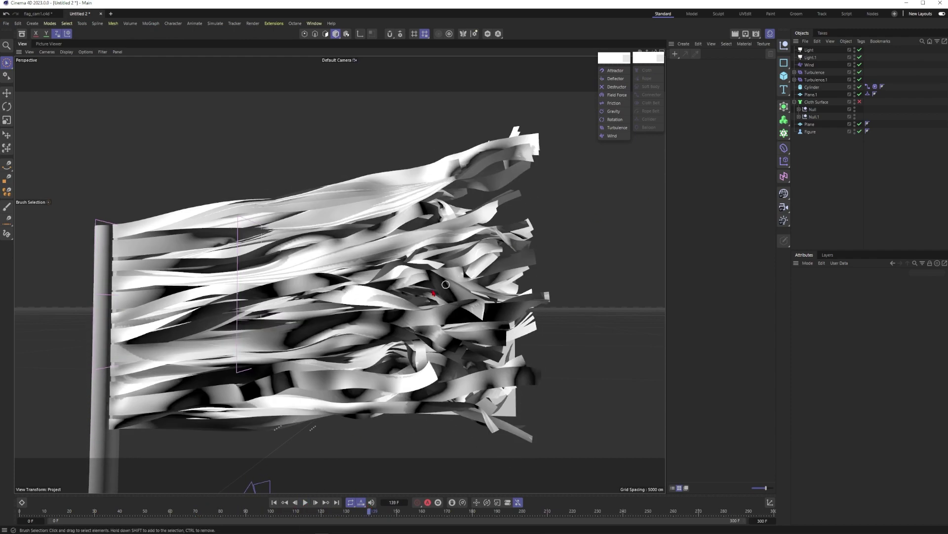
# Step: Duplicate the Turbulence.1 force, set the copy's strength to 15 cm and scale to 130%, and scrub the ribbon animation to frame 133
pyautogui.scroll(-3, 336, 309)
pyautogui.keyDown('alt'); pyautogui.moveTo(333, 403); pyautogui.dragTo(344, 331, button='middle'); pyautogui.keyUp('alt')
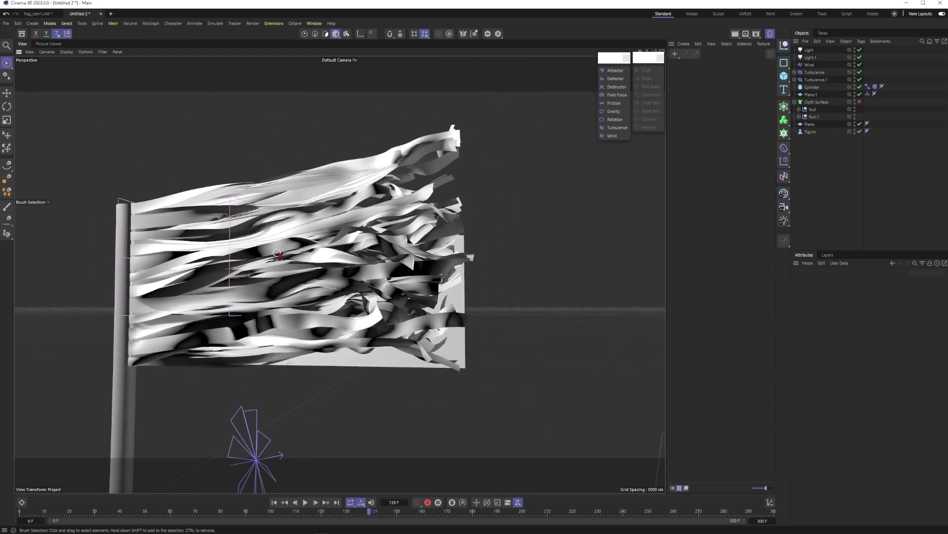
pyautogui.keyDown('alt'); pyautogui.moveTo(274, 253); pyautogui.dragTo(286, 265, button='middle'); pyautogui.keyUp('alt')
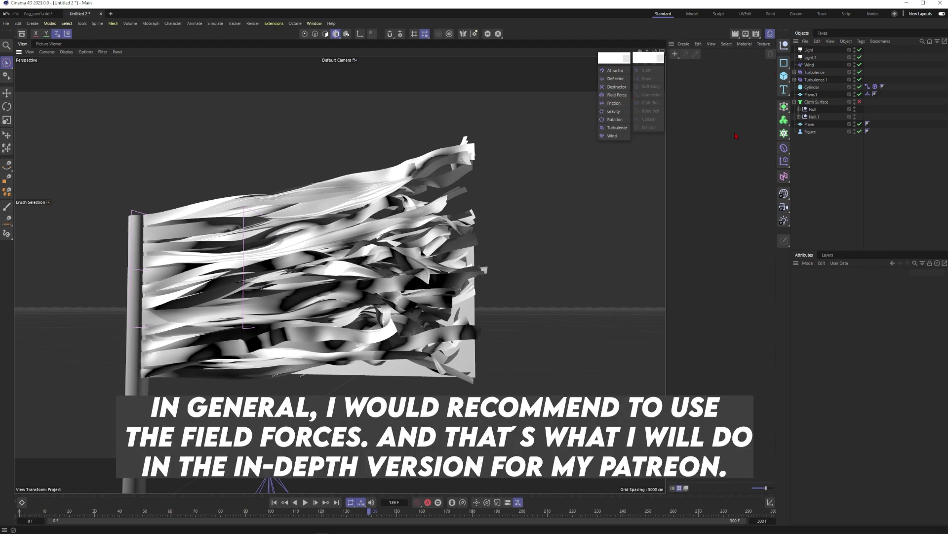
pyautogui.click(814, 79)
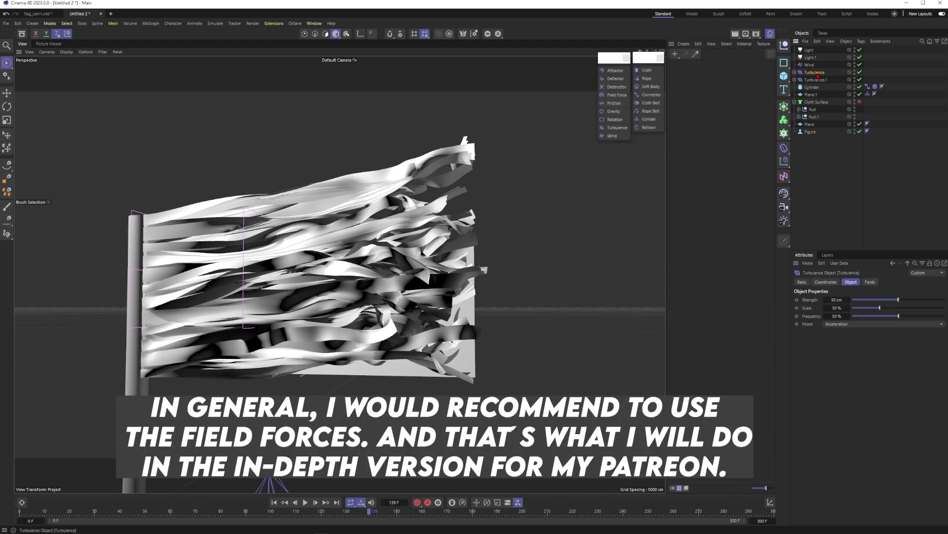
pyautogui.keyDown('ctrl'); pyautogui.moveTo(814, 79); pyautogui.dragTo(815, 85); pyautogui.keyUp('ctrl')
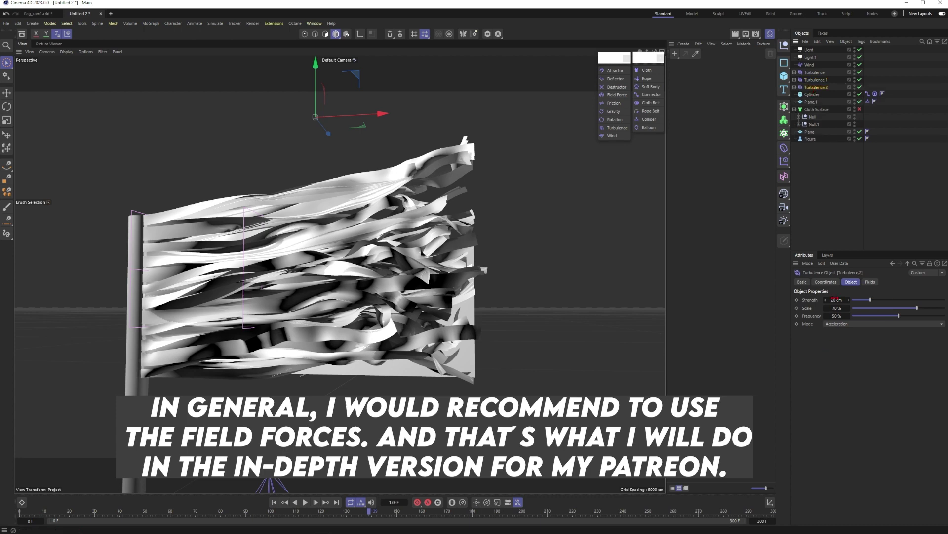
pyautogui.click(835, 308)
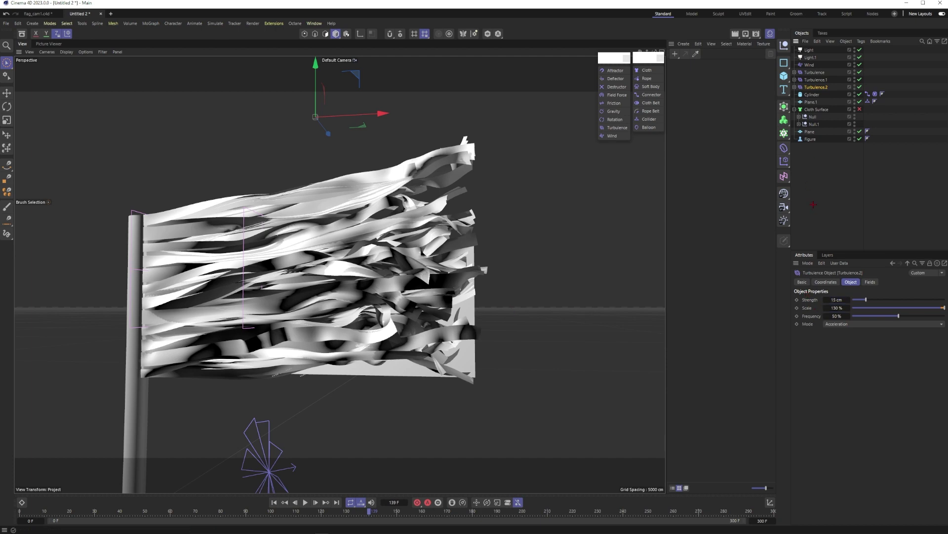
pyautogui.click(814, 205)
pyautogui.moveTo(267, 516); pyautogui.dragTo(353, 516)
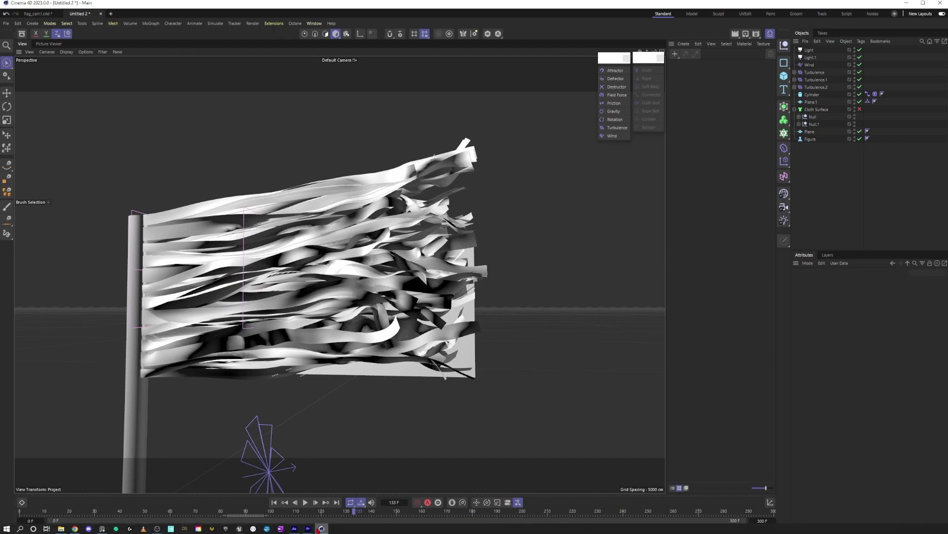
# Step: Switch to After Effects to play the preview composition of the finished flag, and view the 3dbonfire Patreon page in the browser
pyautogui.click(295, 529)
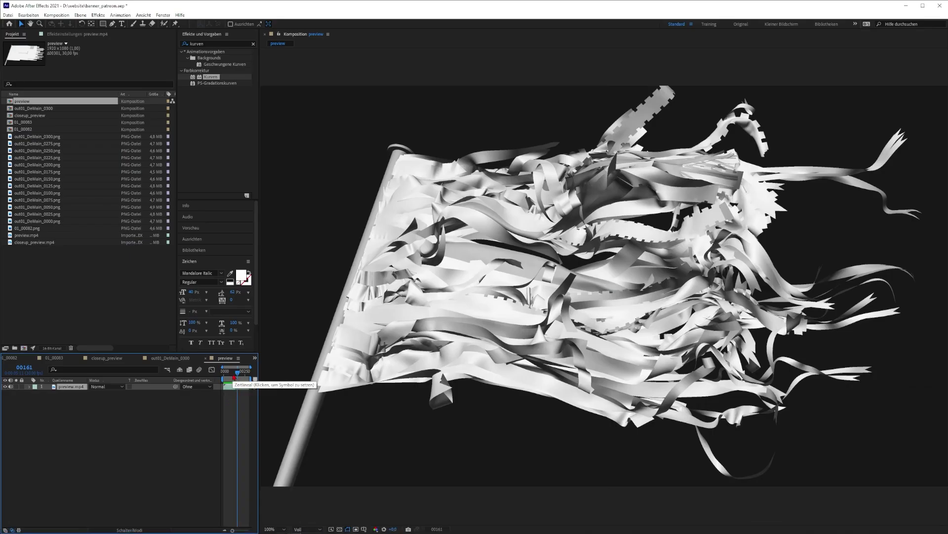
pyautogui.press('space')
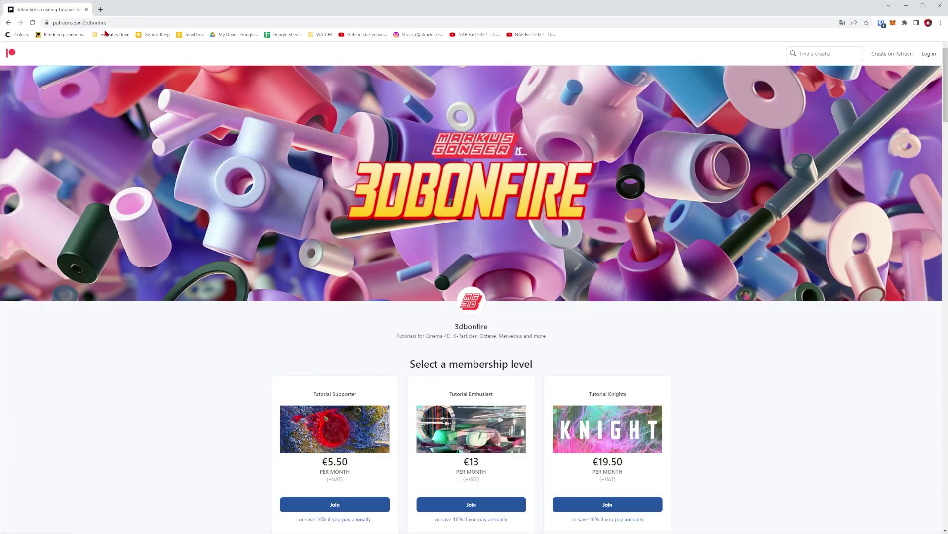
pyautogui.moveTo(107, 22); pyautogui.dragTo(49, 25)
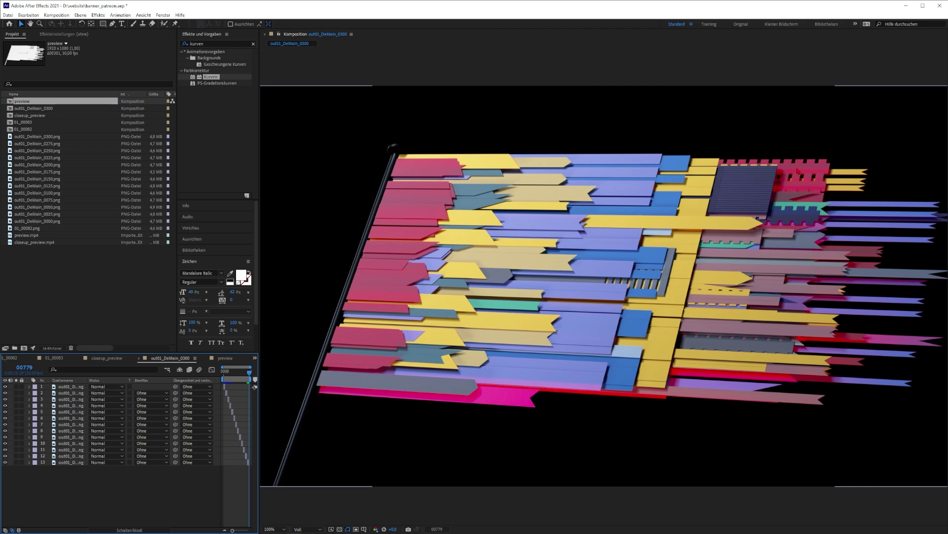
# Step: Scrub through the out01_DeMain_0300 composition in After Effects, and view the closeup_preview and 01_00003 compositions
pyautogui.click(246, 372)
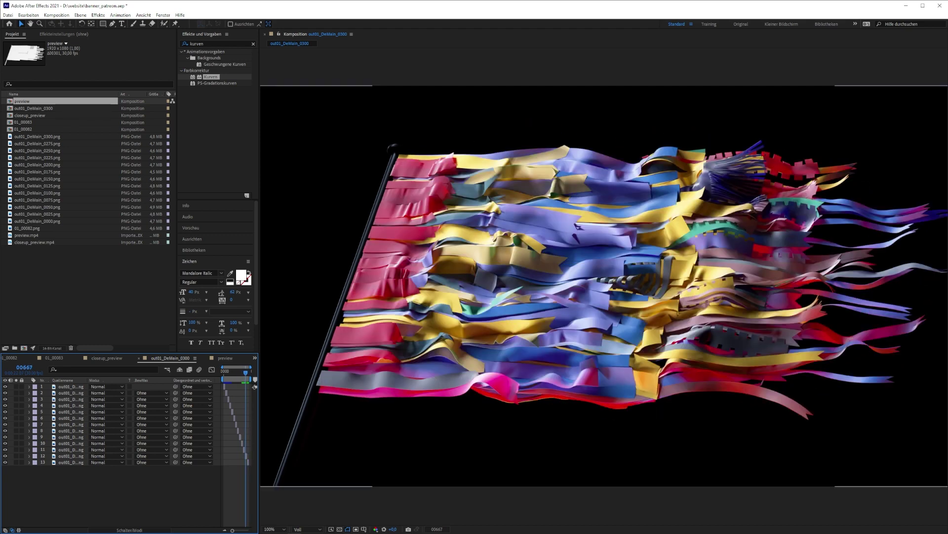
pyautogui.moveTo(242, 373); pyautogui.dragTo(232, 375)
pyautogui.click(108, 358)
pyautogui.click(54, 358)
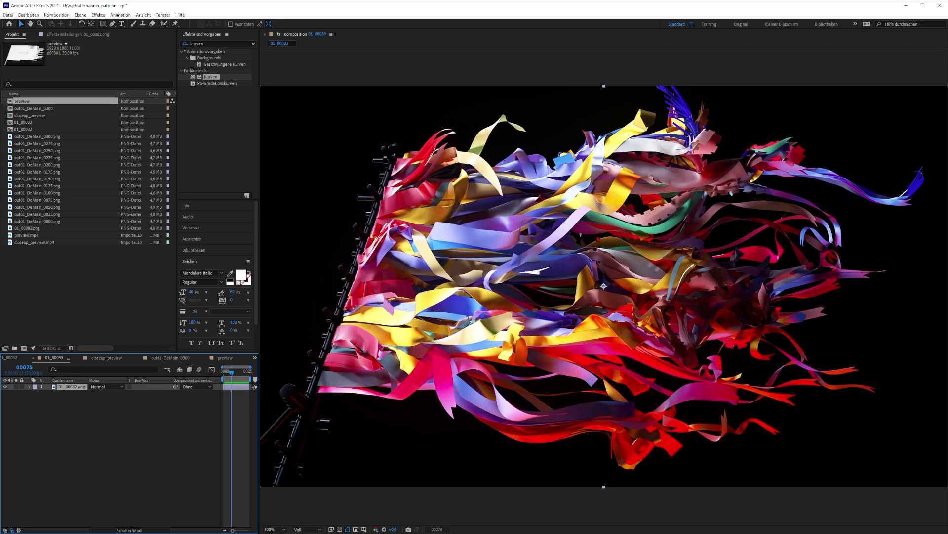